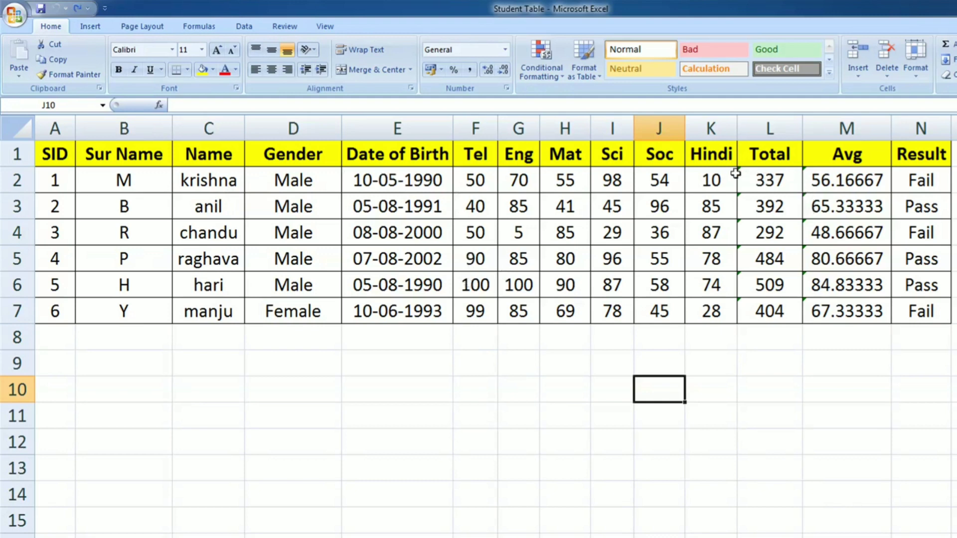
Step: Select the Total, Avg and Result figures and the Date of Birth column, then clear the selection
mouse_move(754, 175)
mouse_down()
mouse_move(891, 305)
mouse_move(919, 311)
mouse_up()
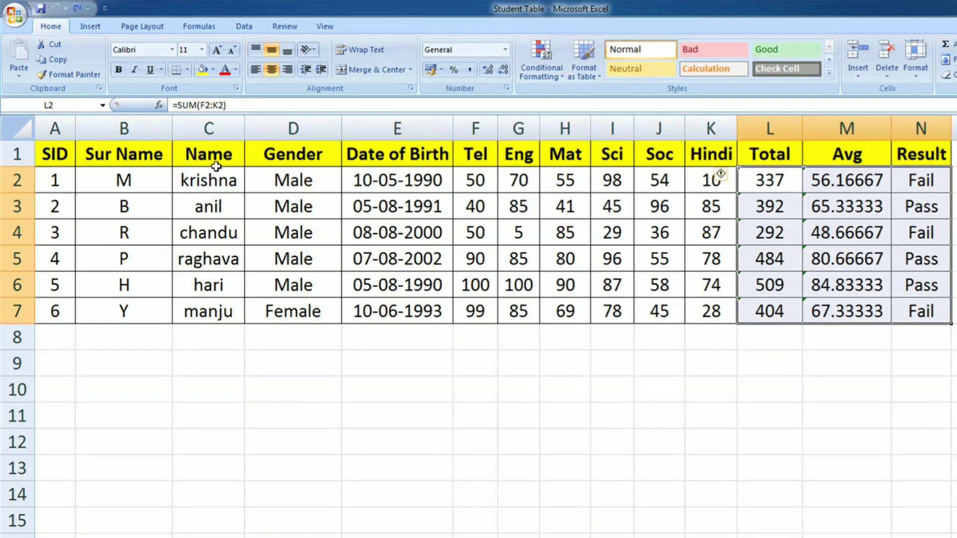
drag(411, 153, 413, 301)
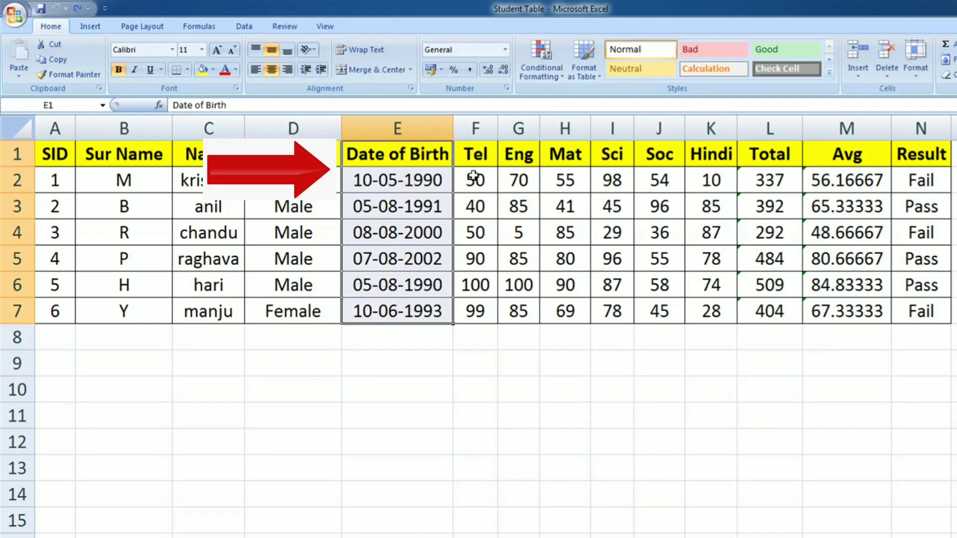
click(475, 336)
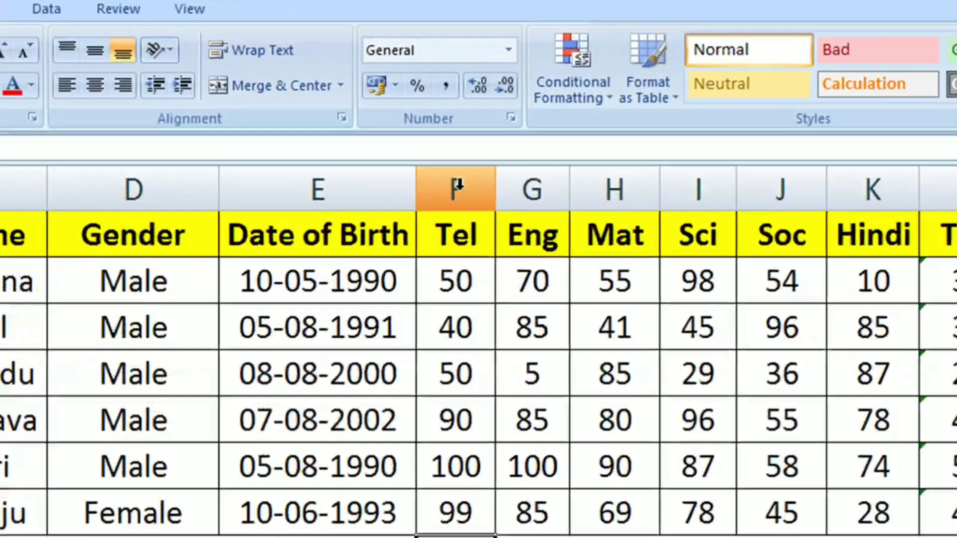
Step: Insert a blank column F before Tel and set its cells to General format
click(457, 187)
right_click(456, 189)
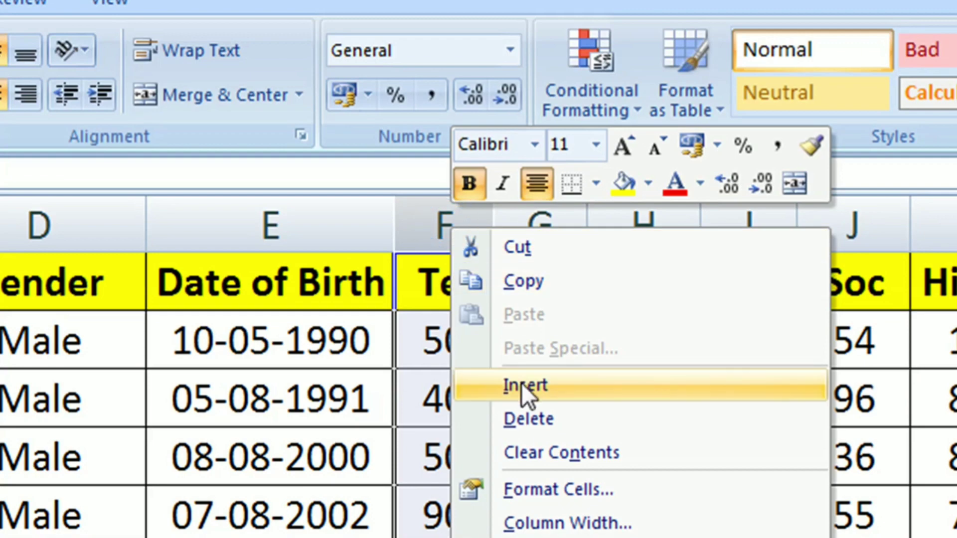
click(521, 383)
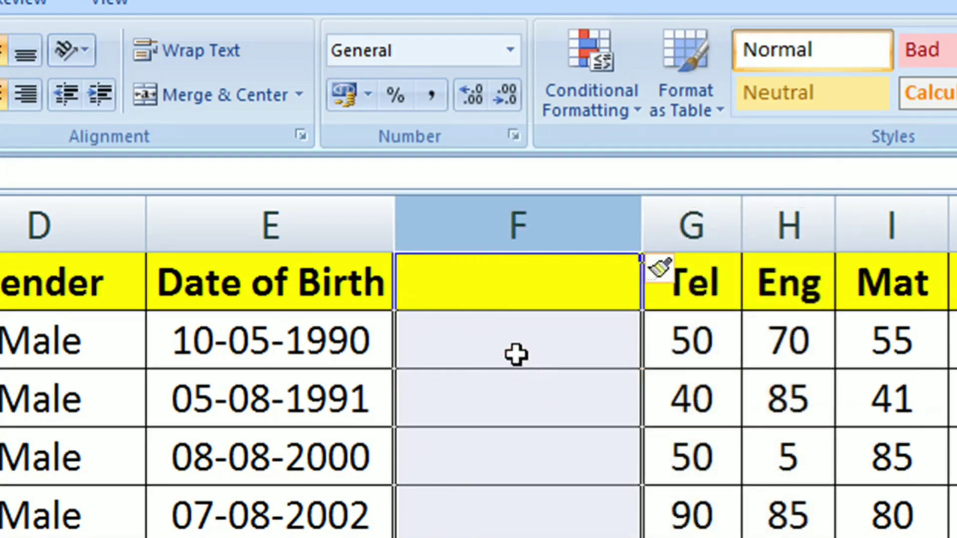
click(516, 354)
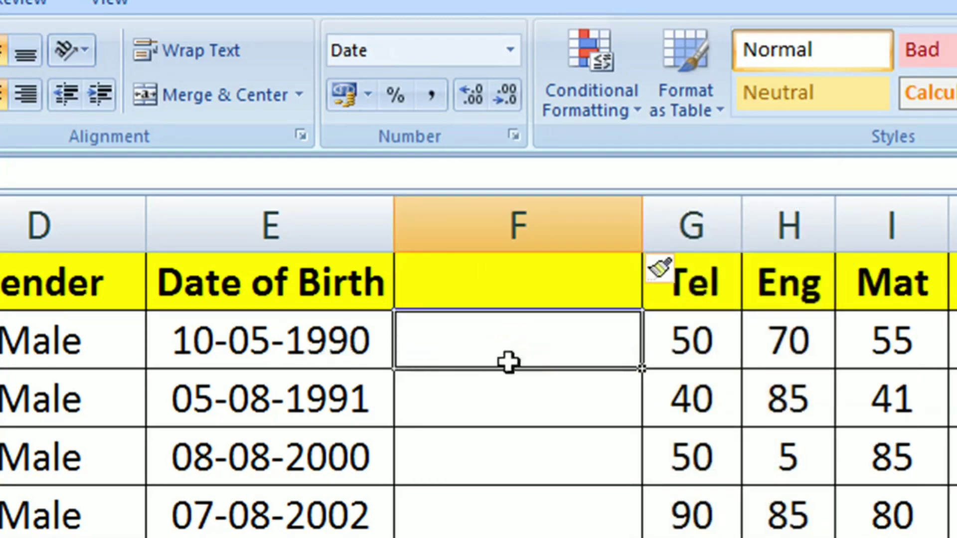
drag(454, 351, 453, 533)
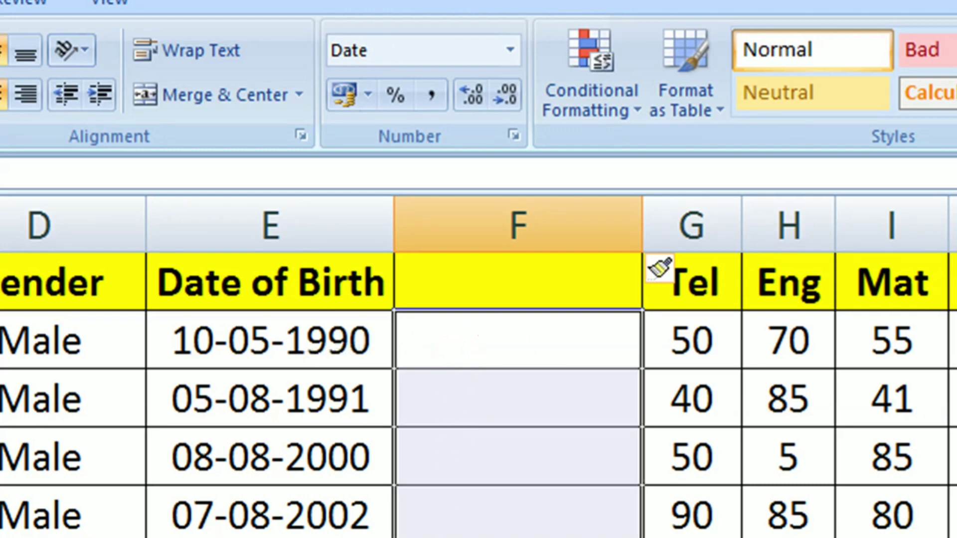
click(507, 58)
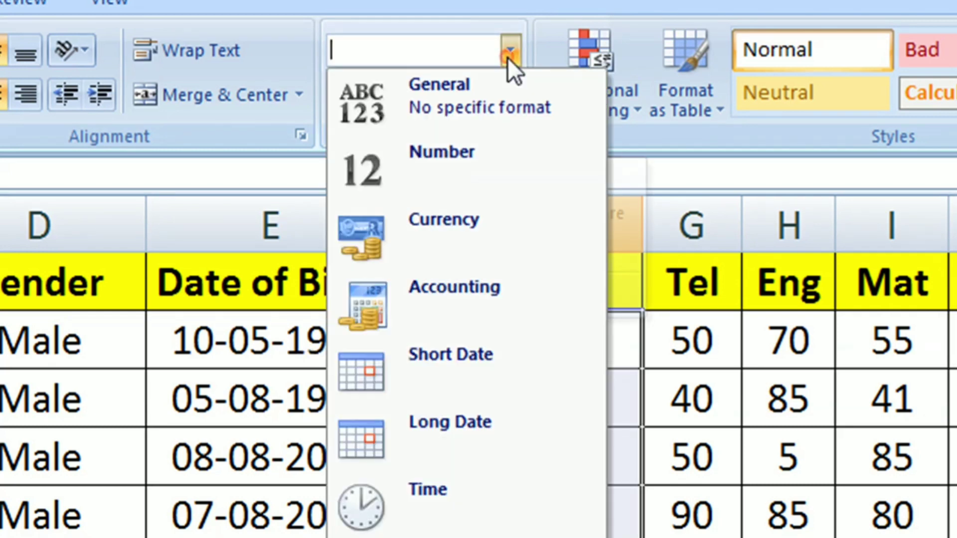
click(491, 88)
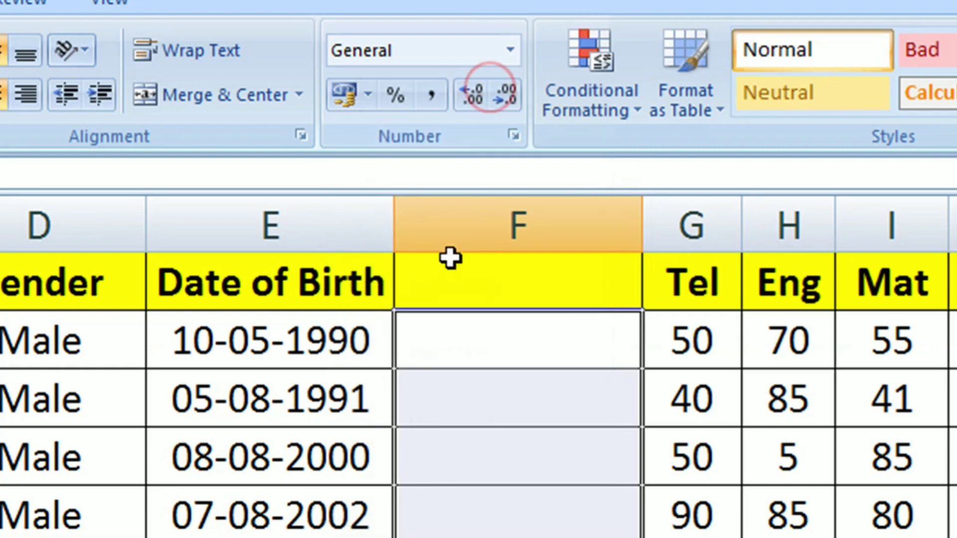
Step: Give the new column F the header Age
click(450, 265)
text(A)
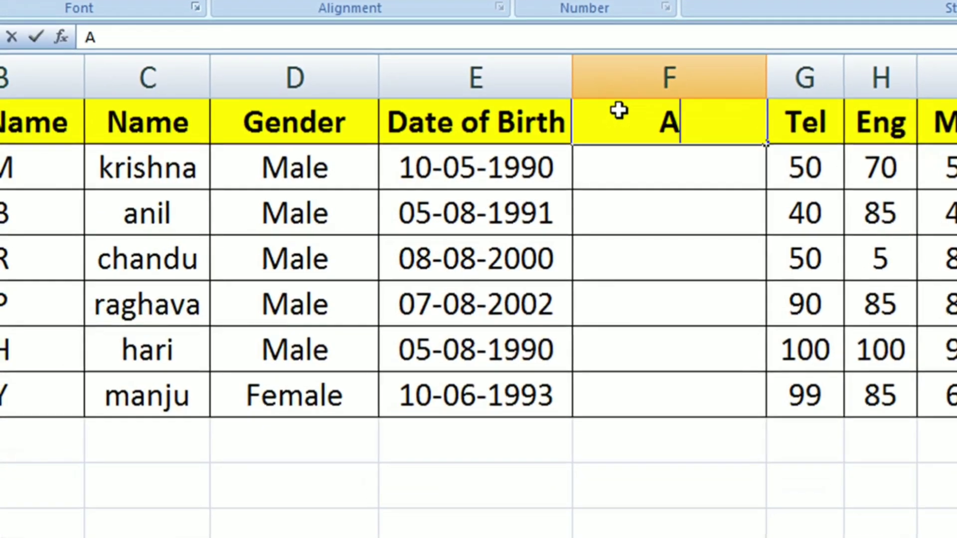
text(ge)
click(700, 170)
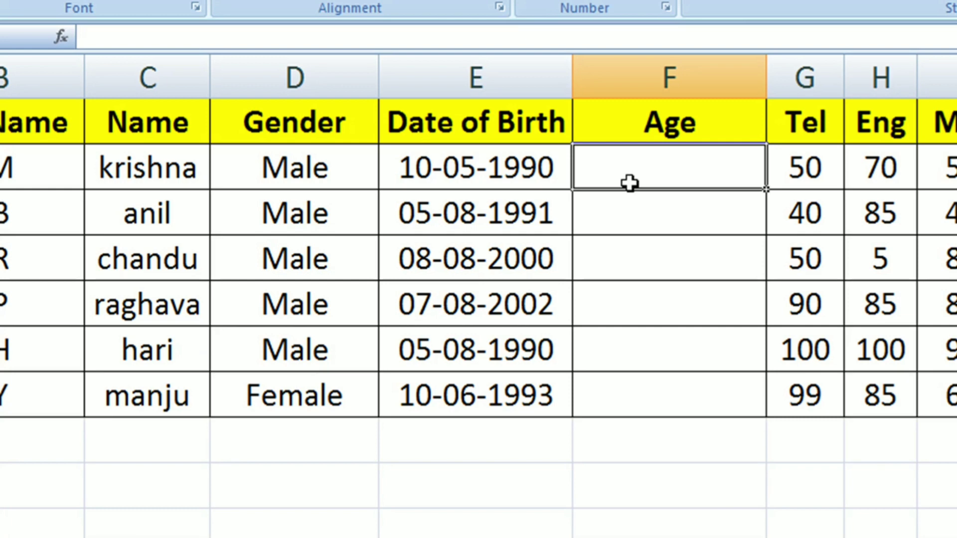
Step: Enter =DATEDIF(E2,TODAY(),"y") in F2 and fill it down to F7
text(=da)
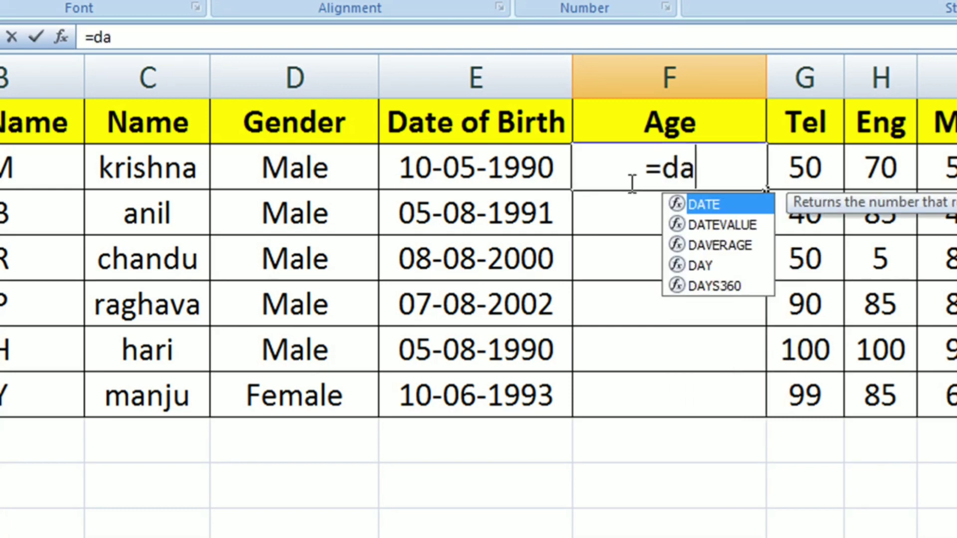
text(tedif)
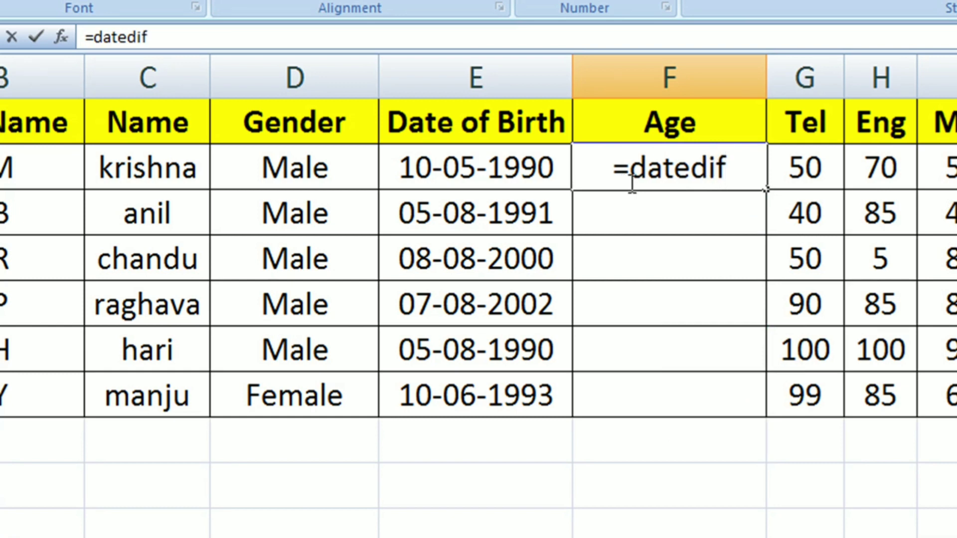
text(()
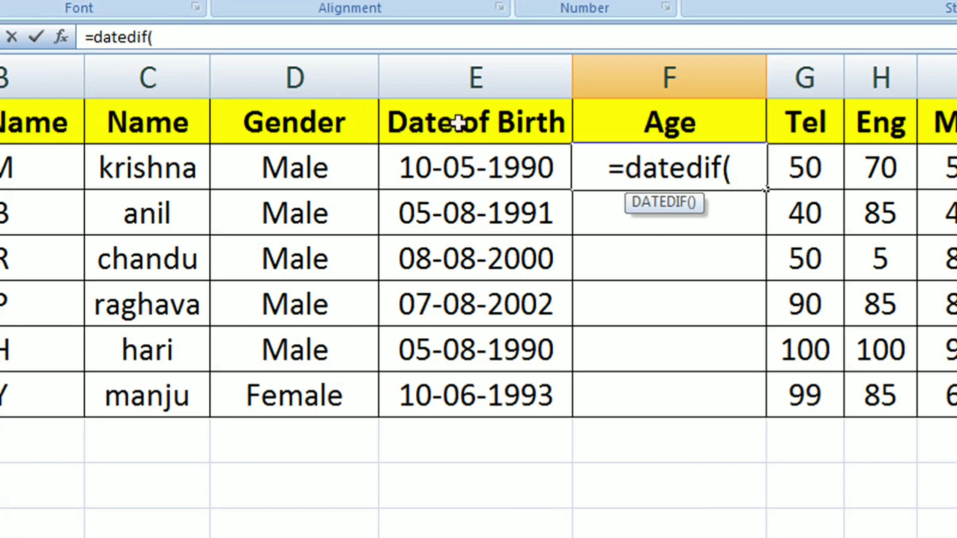
text(e)
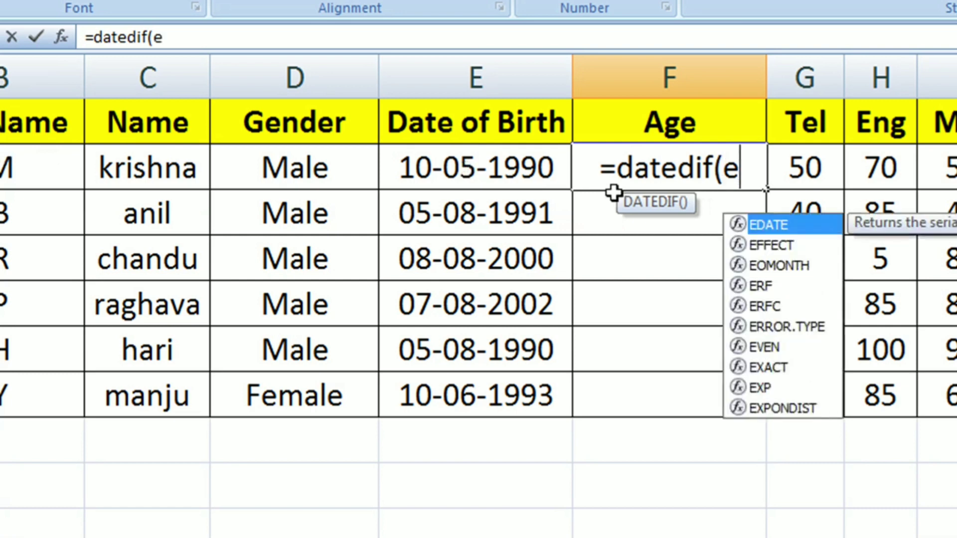
text(2,)
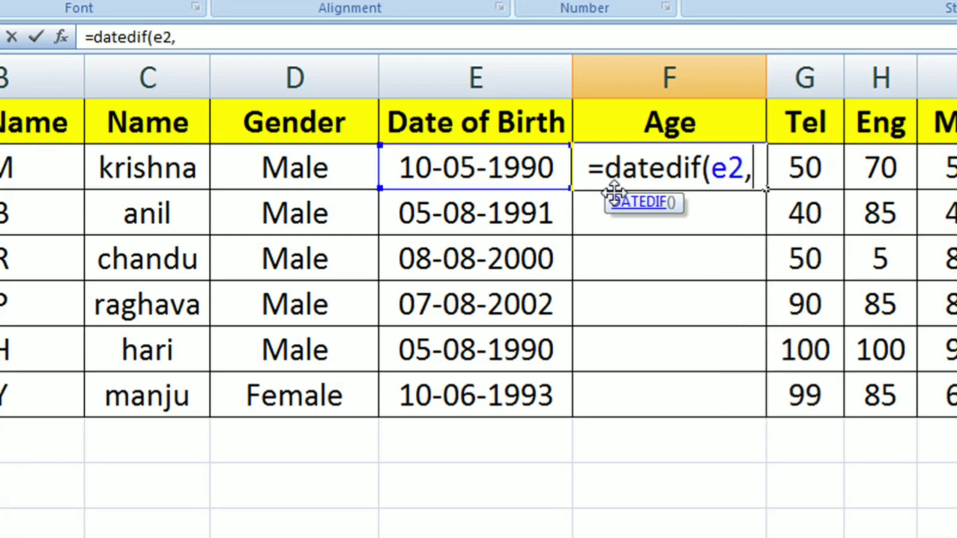
text(today)
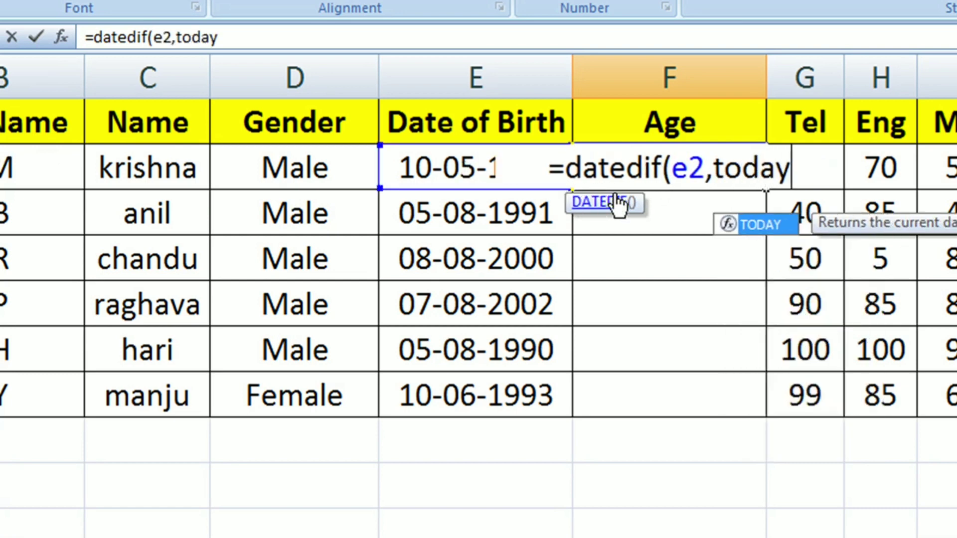
text(())
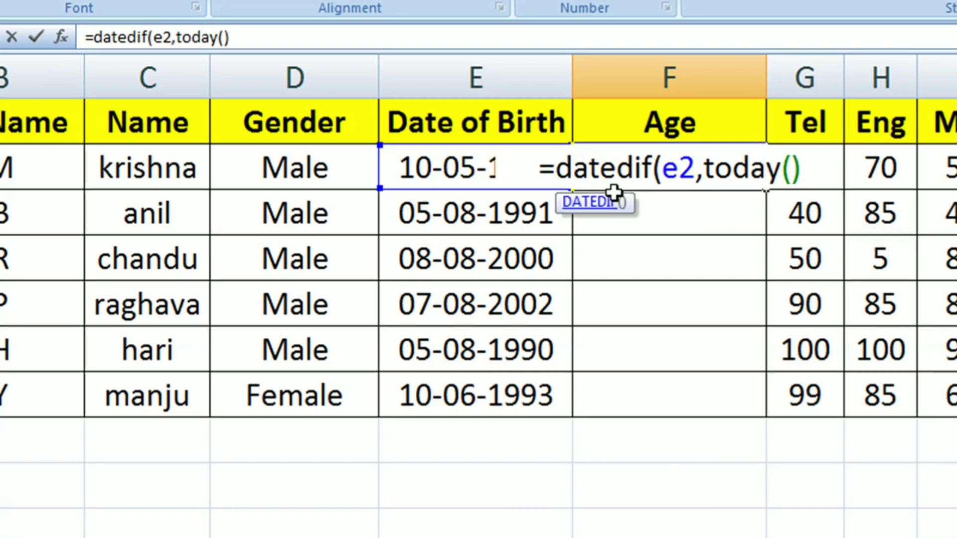
text(,")
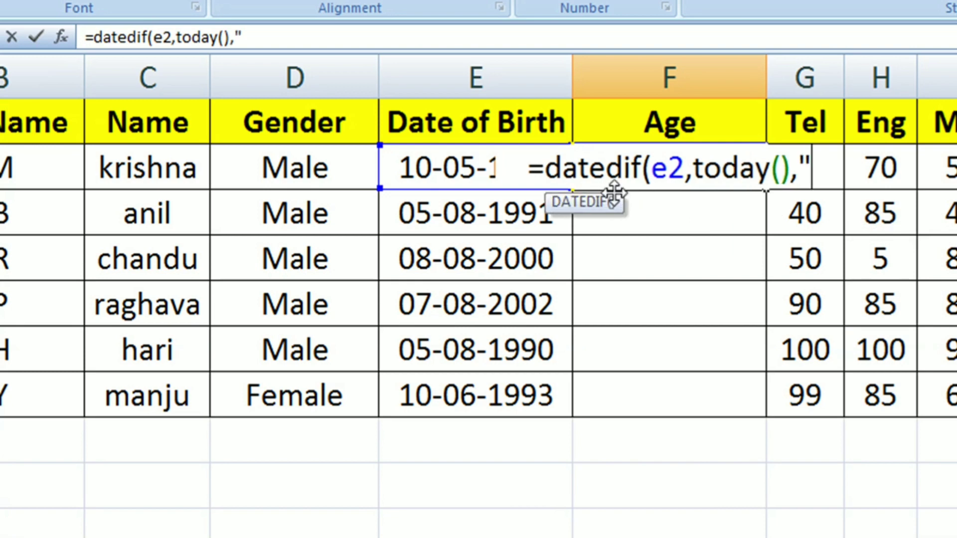
text(y)
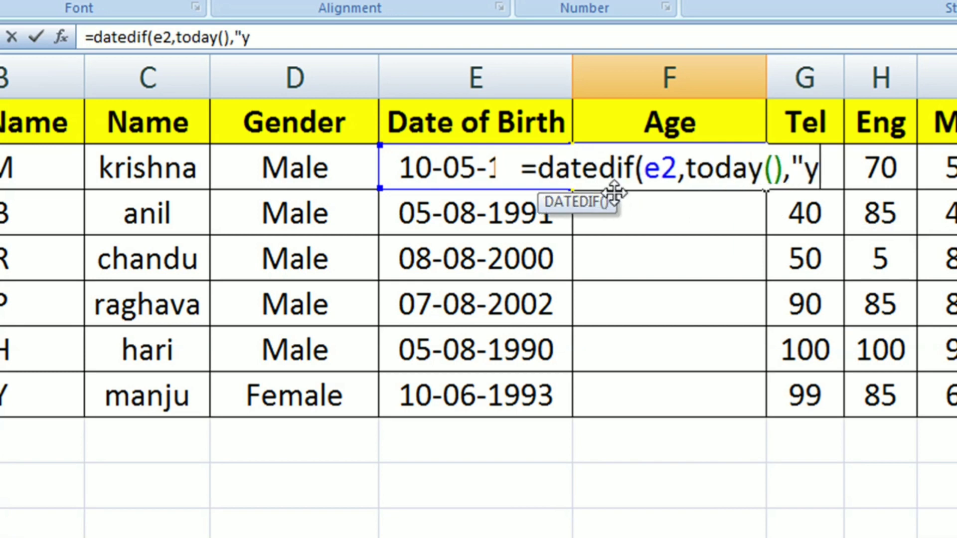
text("))
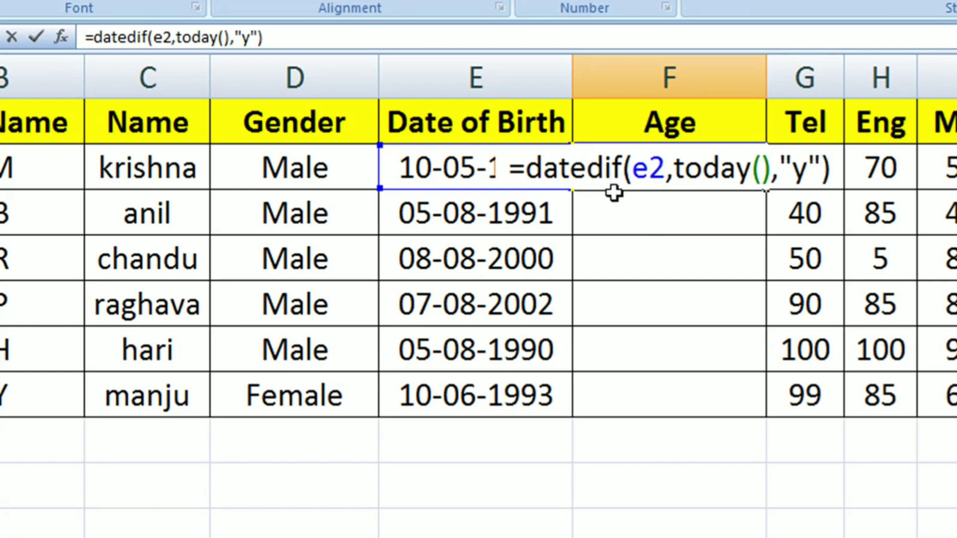
key(Return)
key(Up)
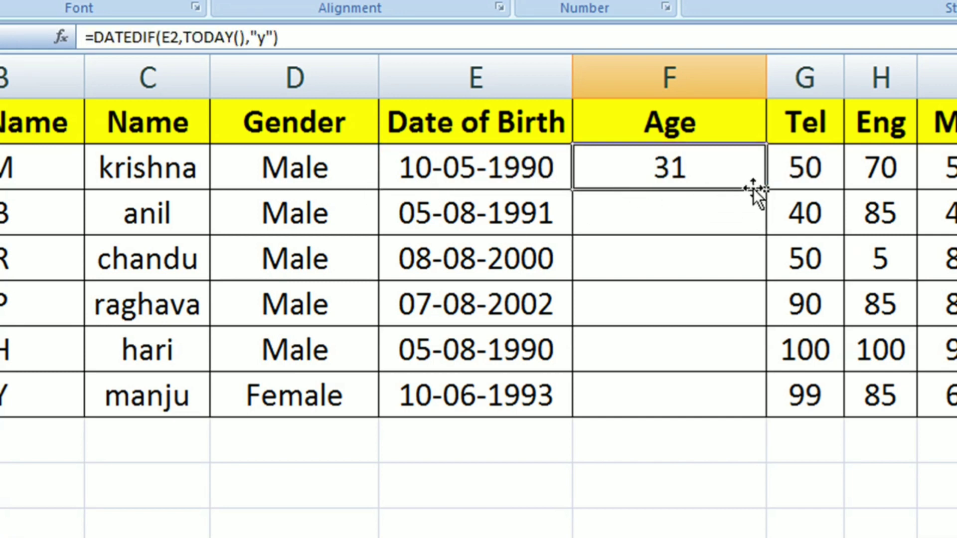
drag(766, 190, 766, 417)
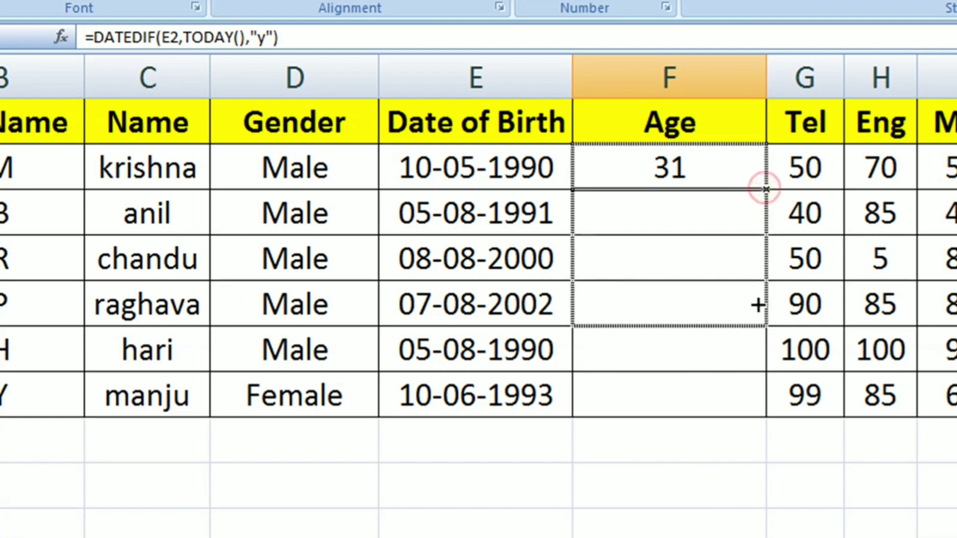
click(727, 466)
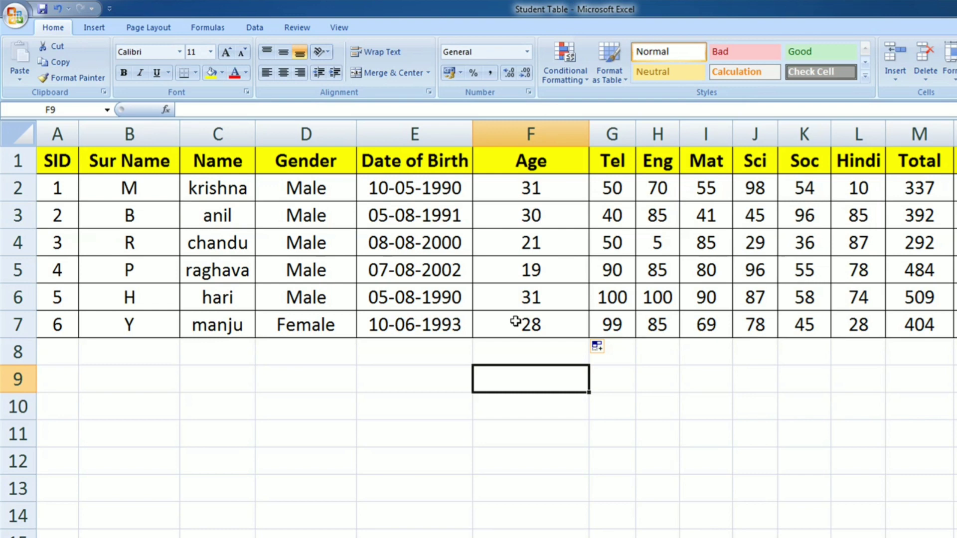
mouse_move(58, 161)
mouse_down()
mouse_move(946, 324)
mouse_move(876, 260)
mouse_up()
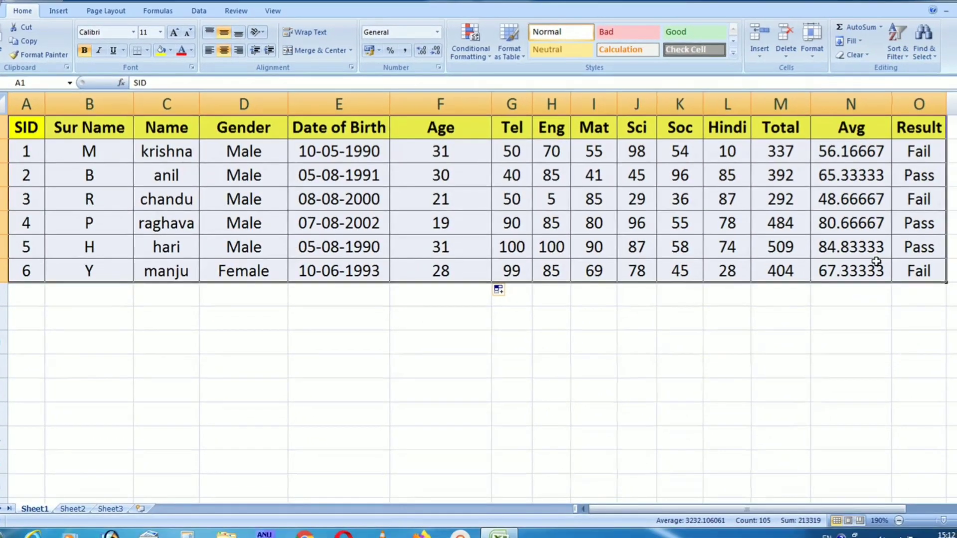
key(ctrl+c)
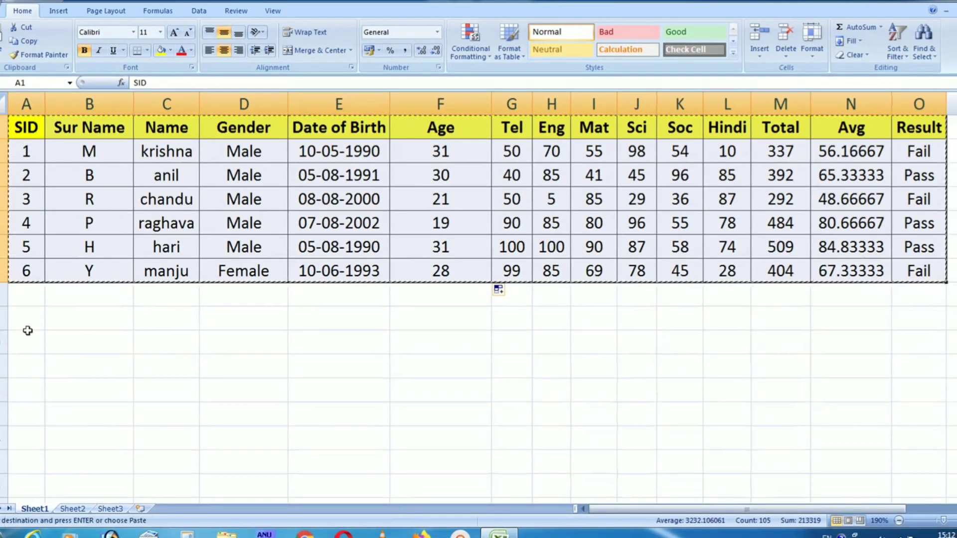
click(18, 349)
key(ctrl+v)
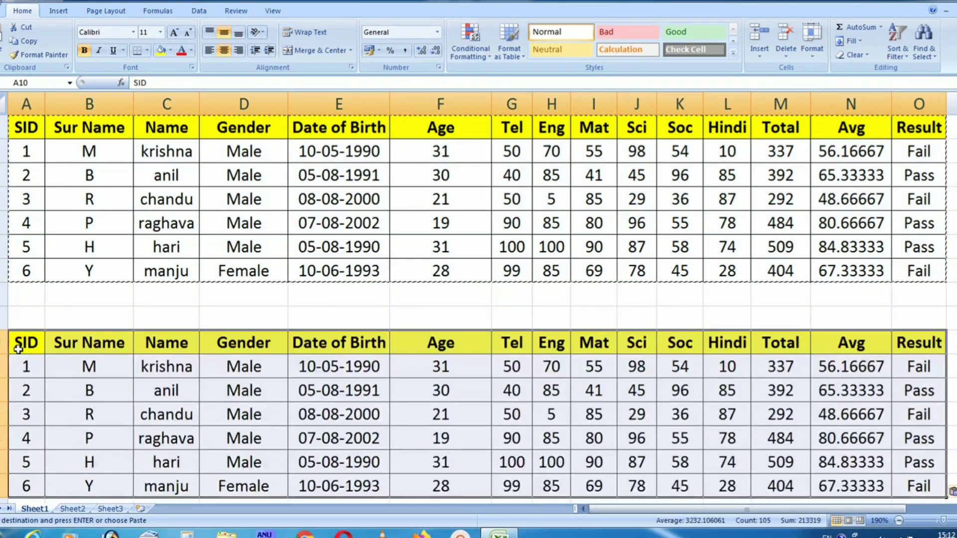
click(180, 302)
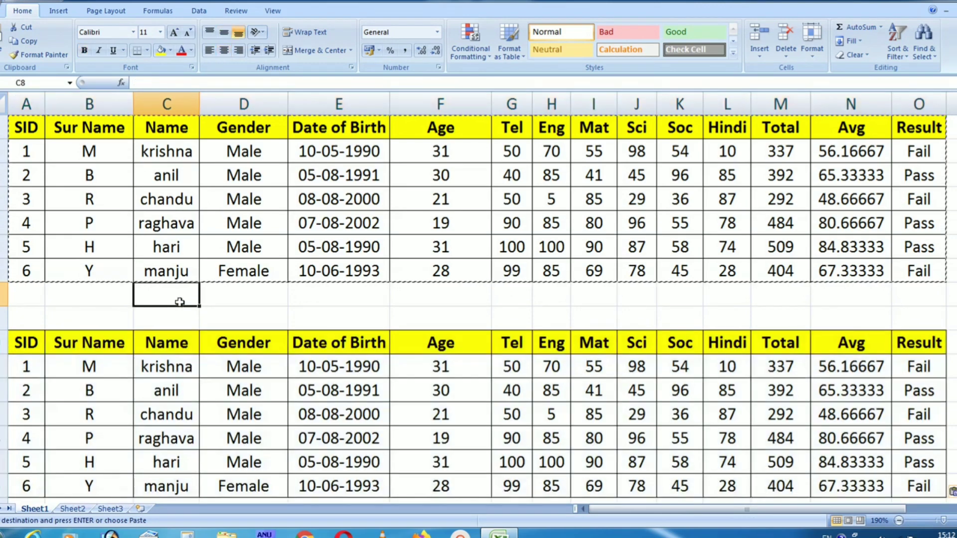
key(ctrl+z)
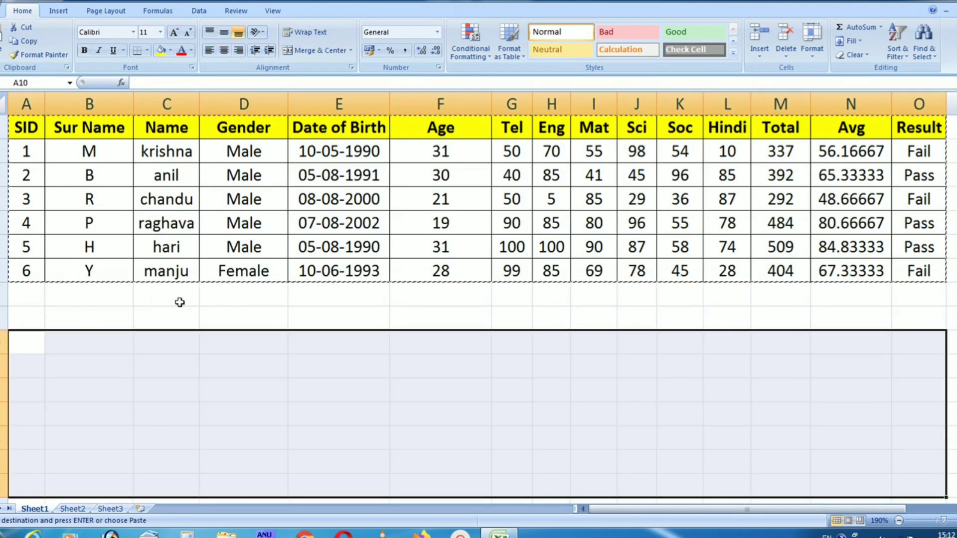
drag(28, 127, 576, 257)
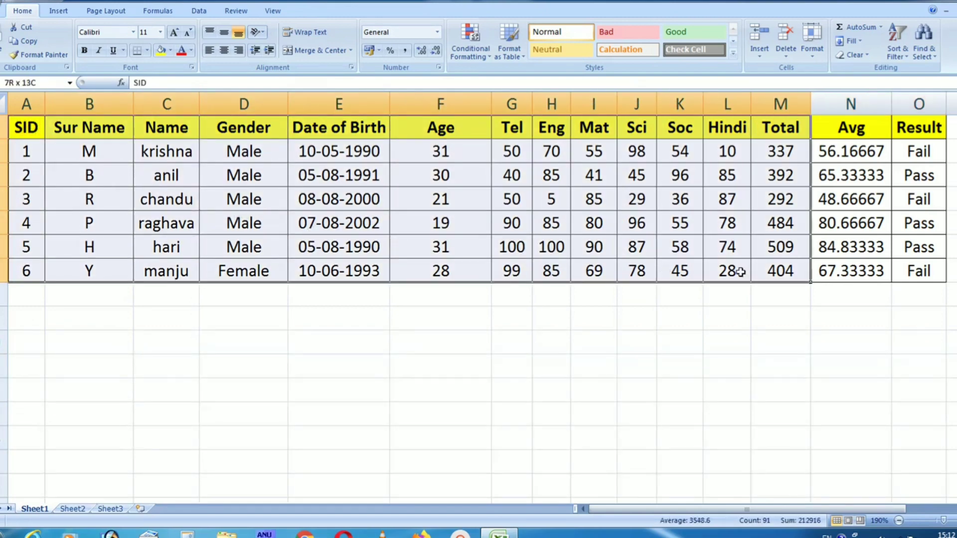
drag(575, 257, 930, 275)
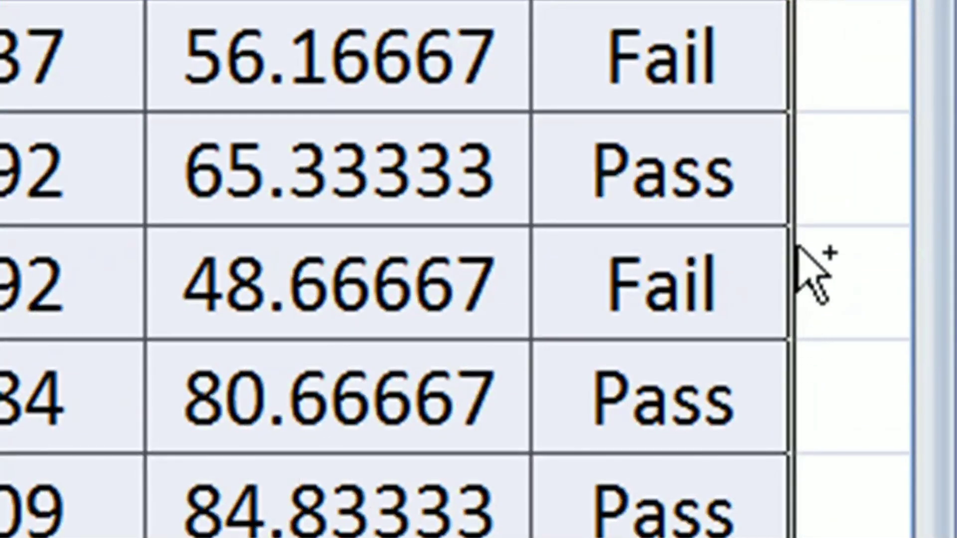
drag(797, 248, 923, 428)
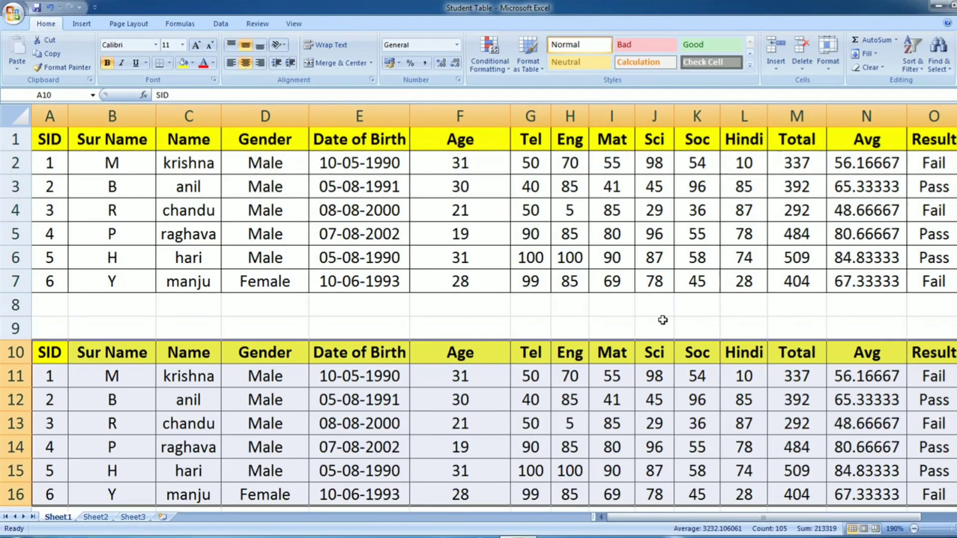
click(663, 324)
scroll(613, 294, down, 2)
scroll(613, 294, up, 2)
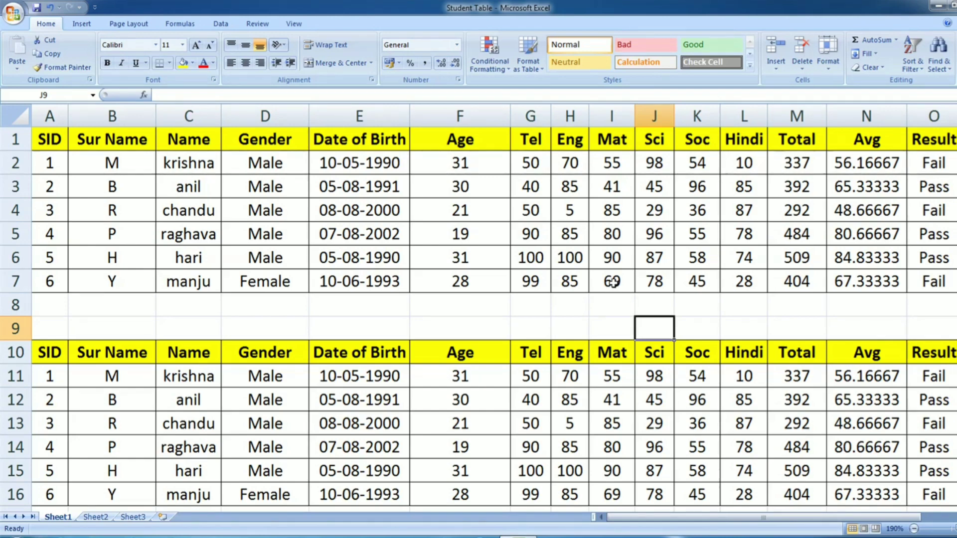
key(ctrl+z)
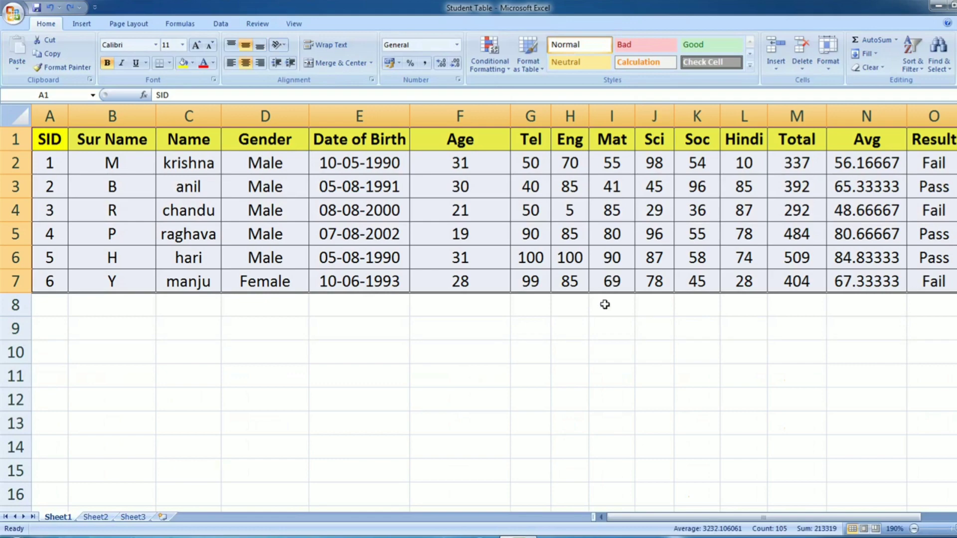
click(605, 304)
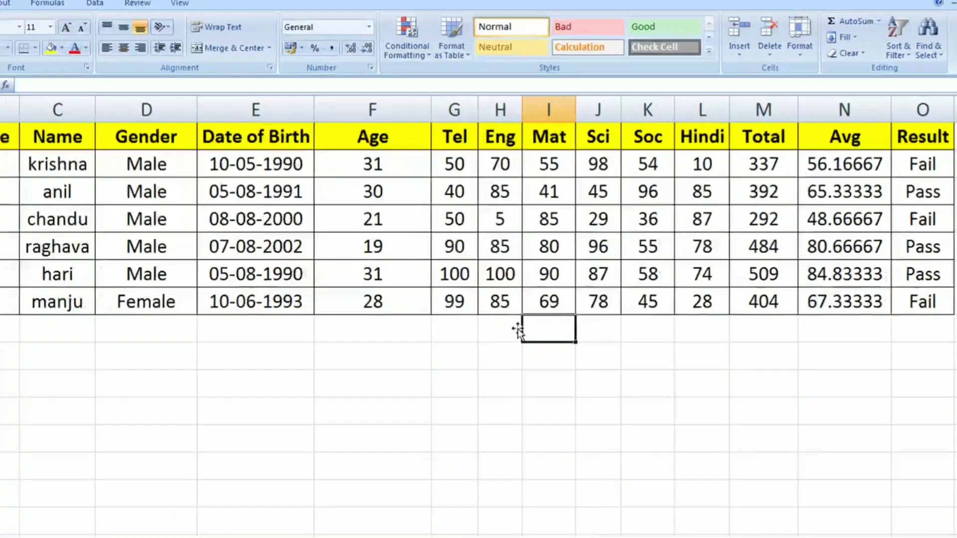
click(881, 170)
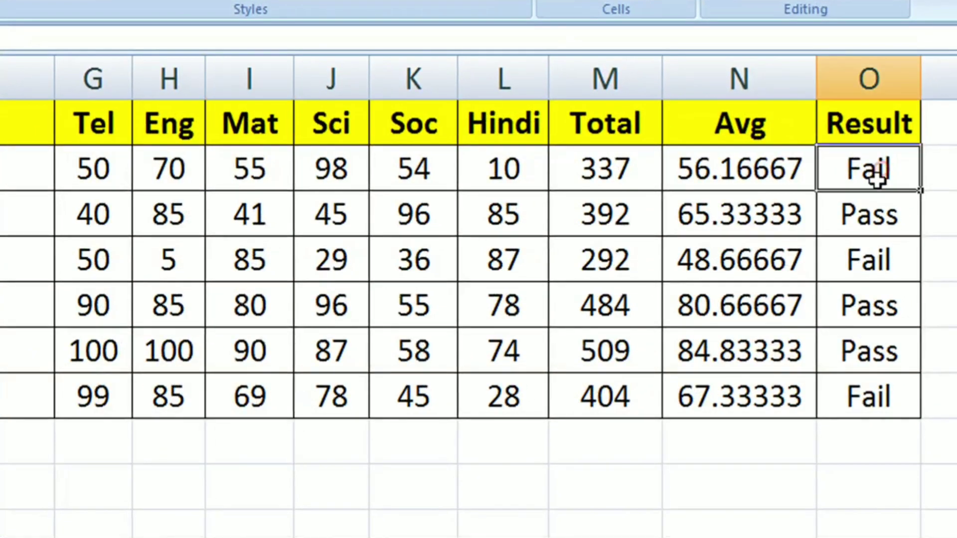
click(883, 313)
click(876, 364)
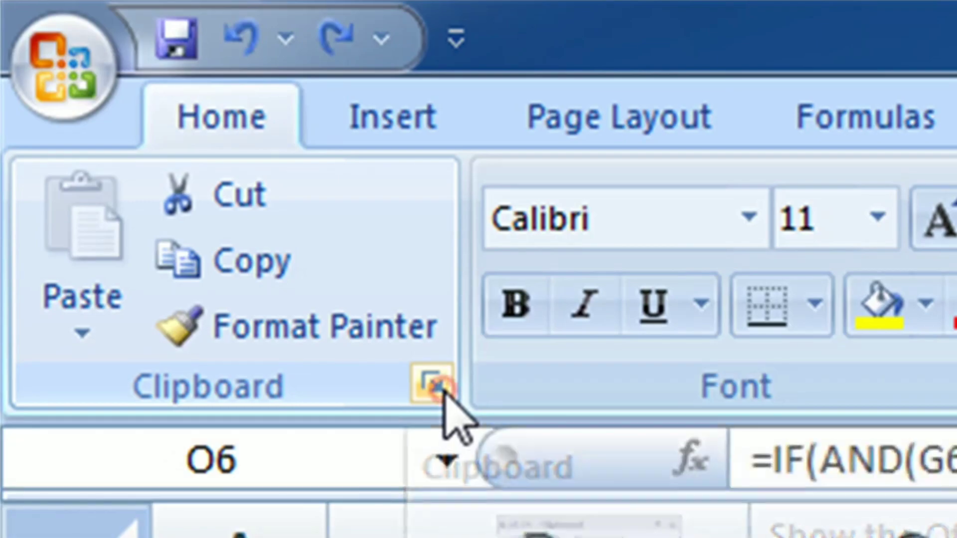
Step: Show the Clipboard pane and copy the rows for students 2, 4 and 5 into it
click(442, 392)
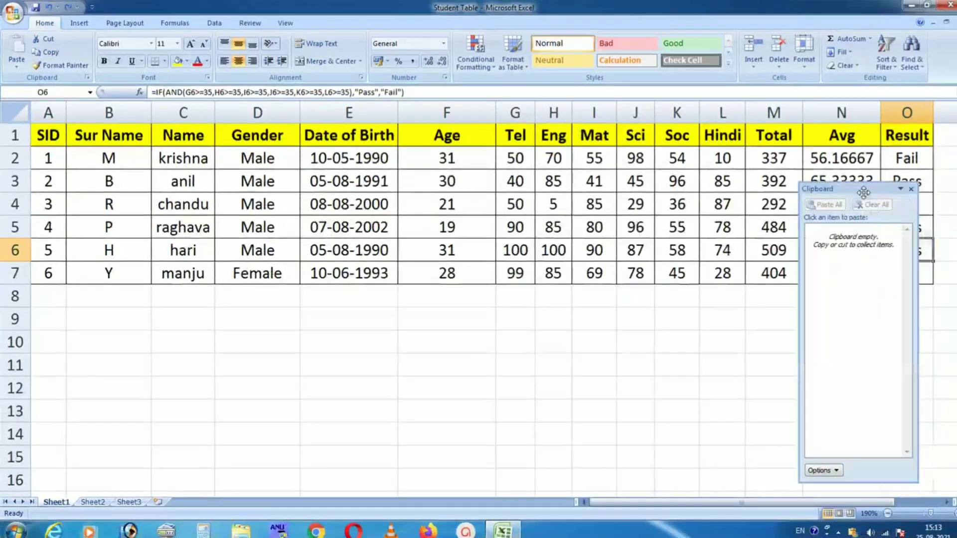
mouse_move(864, 192)
mouse_down()
mouse_move(699, 270)
mouse_move(700, 305)
mouse_up()
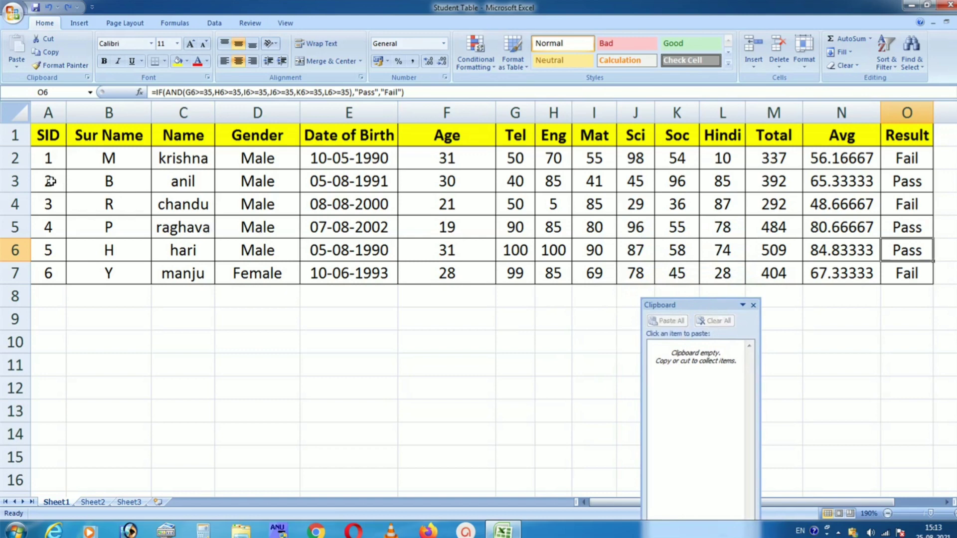
drag(56, 184, 895, 186)
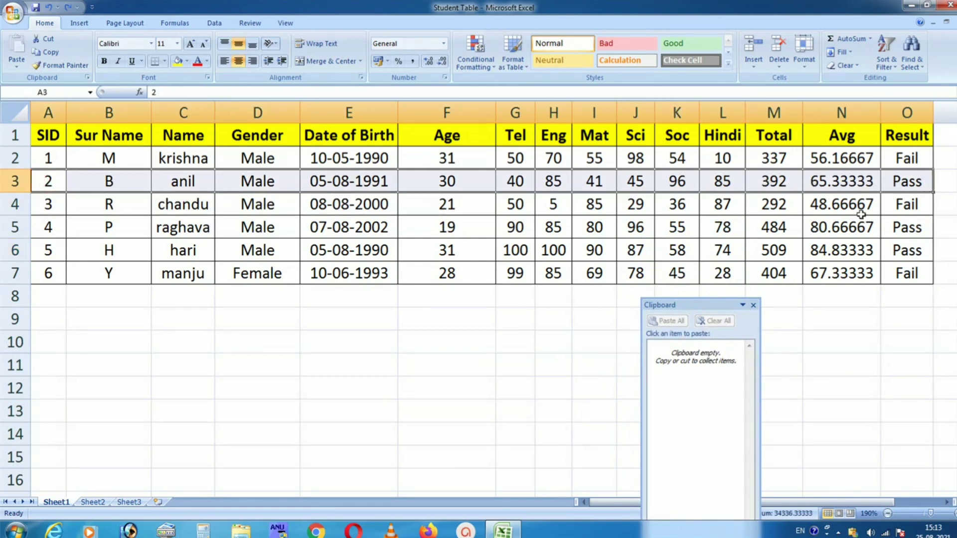
key(ctrl+c)
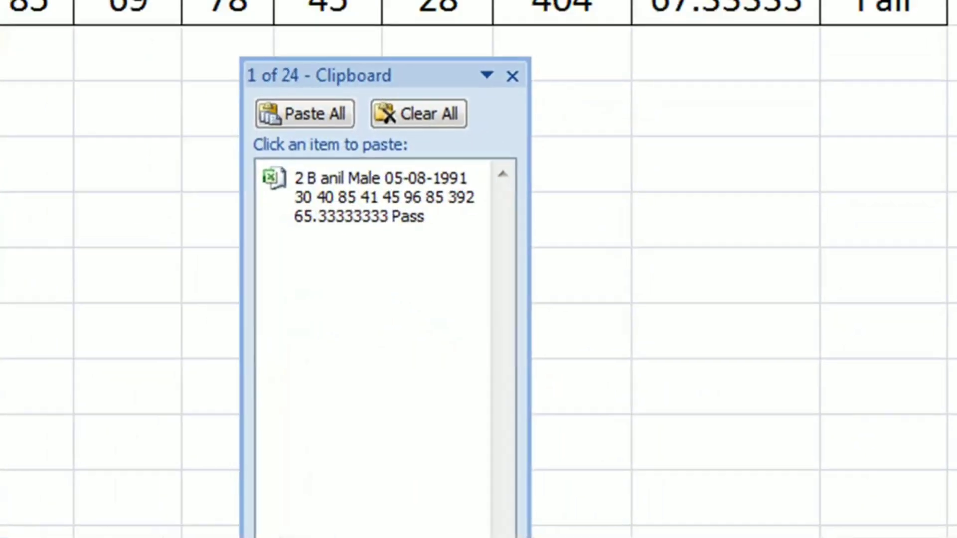
click(183, 215)
drag(36, 174, 893, 179)
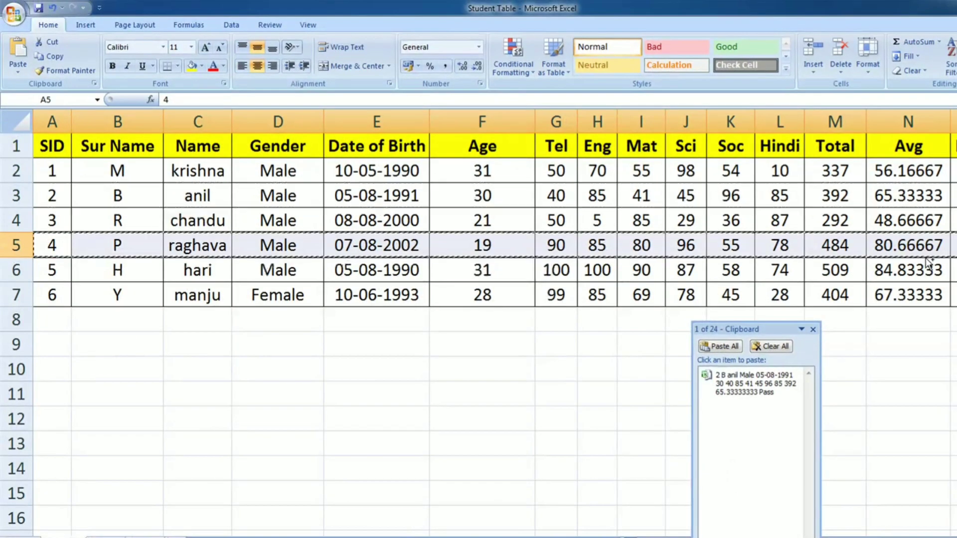
key(ctrl+c)
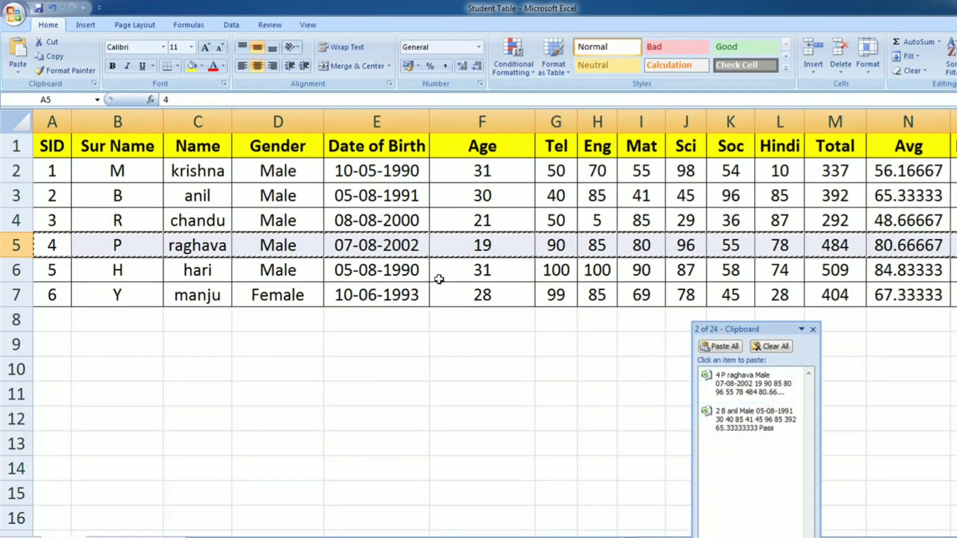
drag(53, 271, 947, 284)
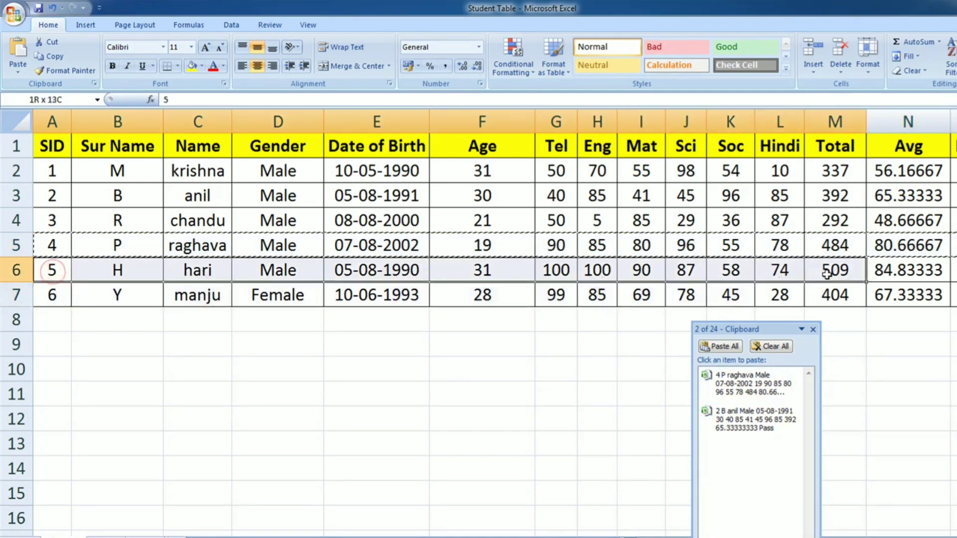
key(ctrl+c)
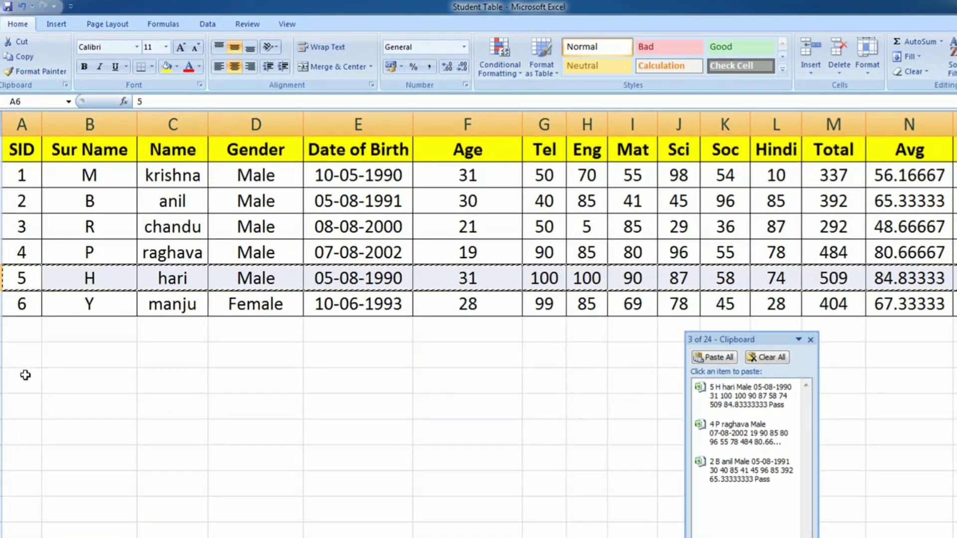
Step: Paste all three collected rows starting at cell A10
double_click(31, 368)
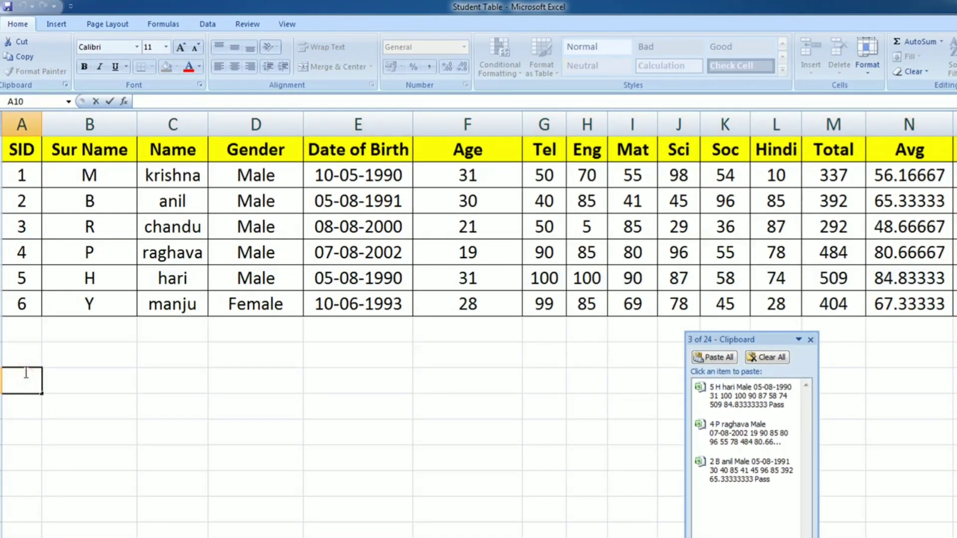
click(61, 376)
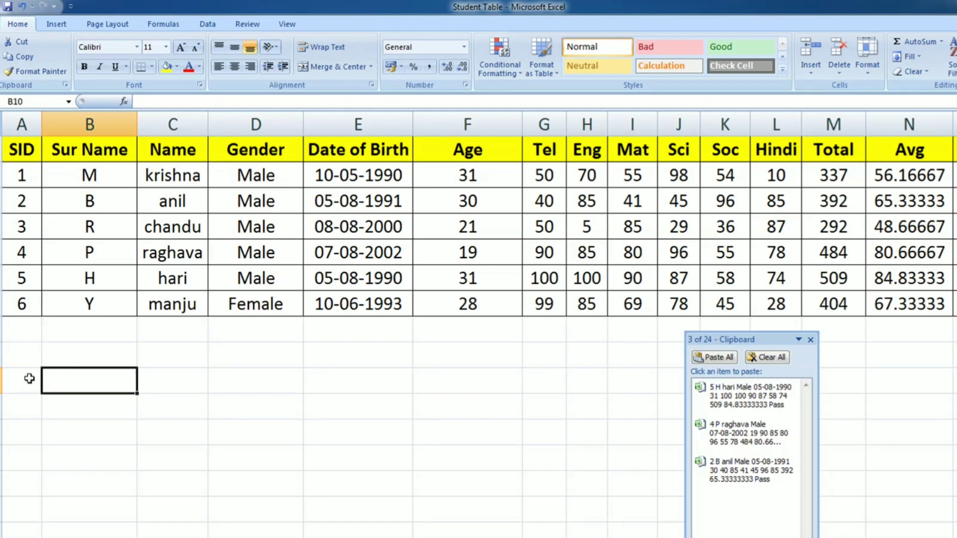
click(24, 382)
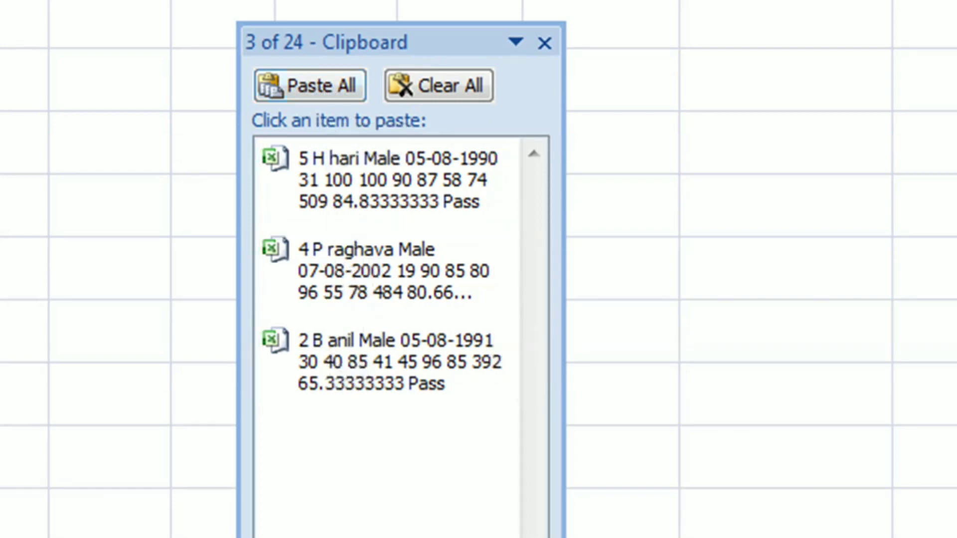
click(324, 94)
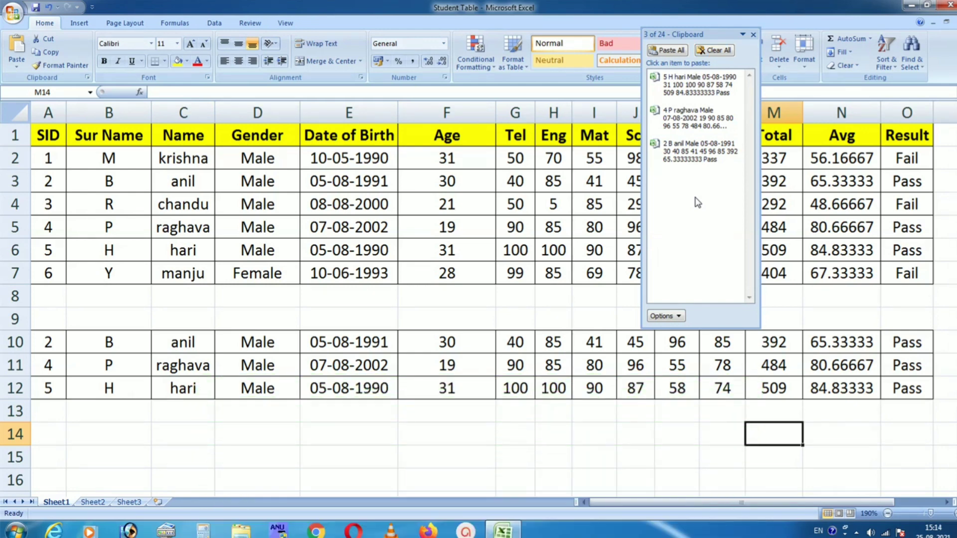
Step: Close the Clipboard pane, clear rows 10–13, then select the Sur Name and Name columns
click(753, 35)
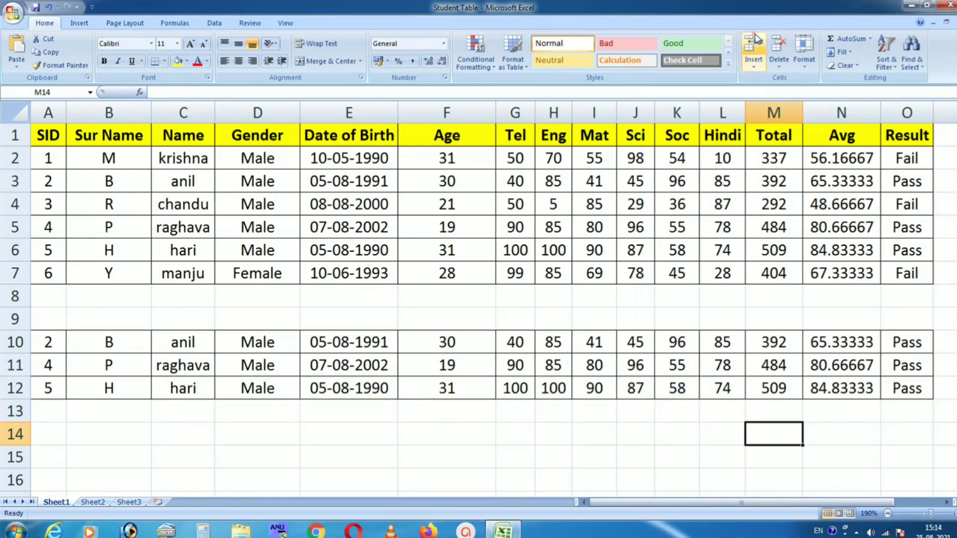
click(418, 298)
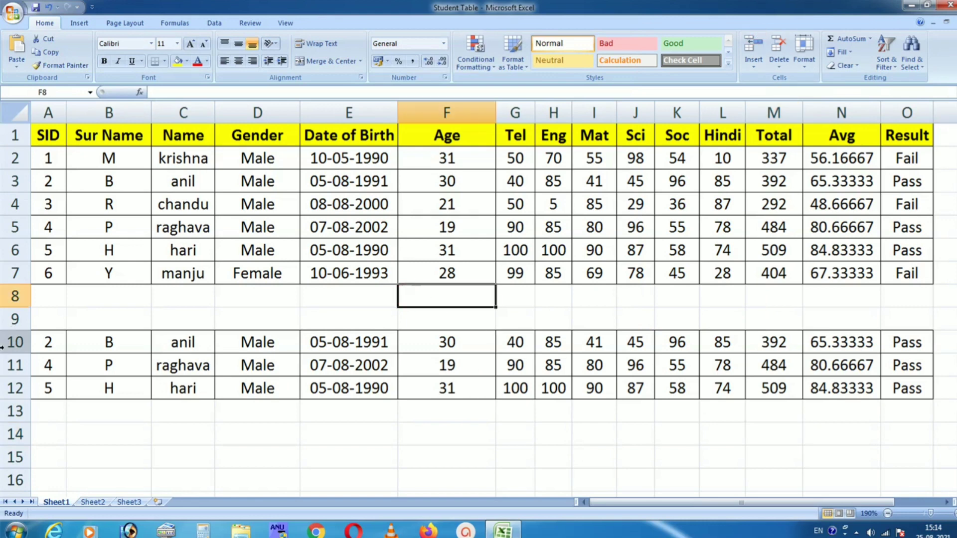
drag(15, 342, 15, 413)
key(Delete)
click(82, 254)
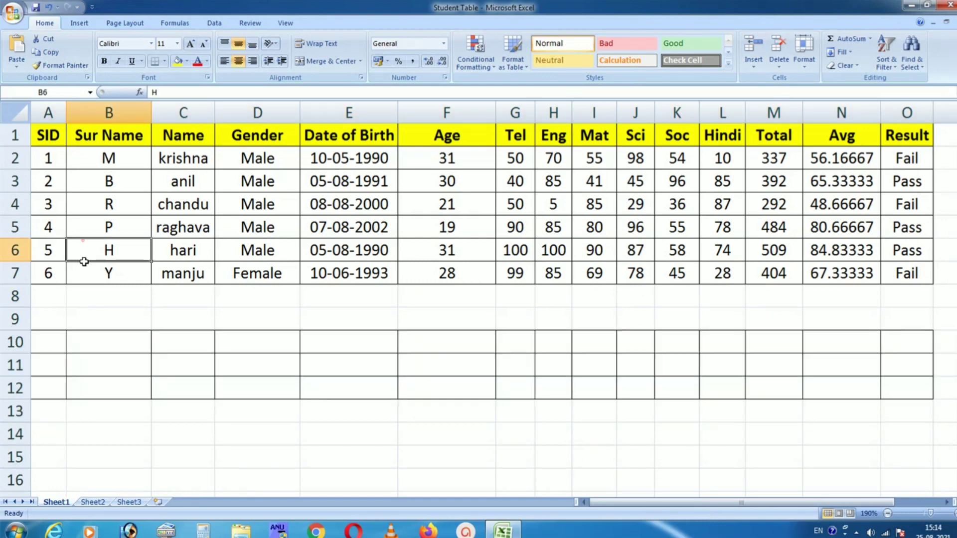
click(116, 114)
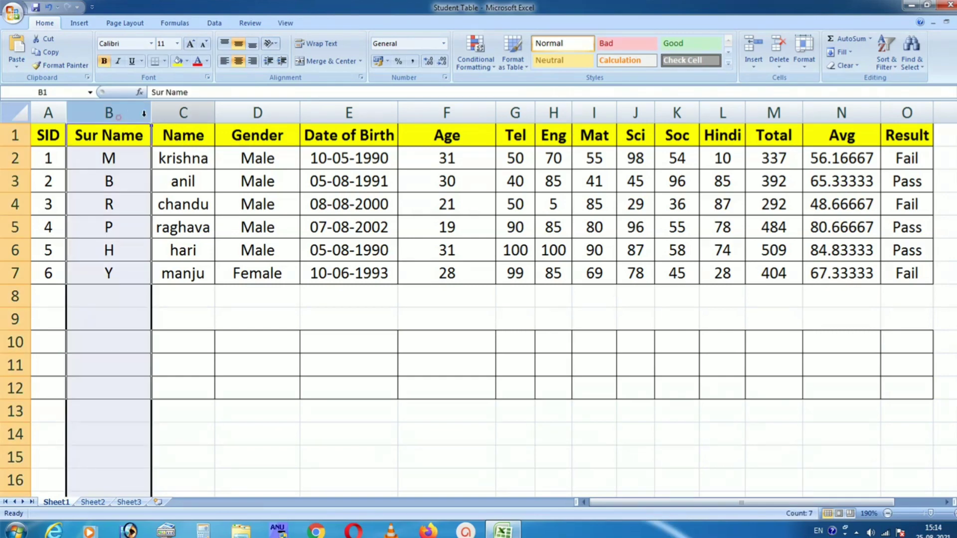
click(192, 115)
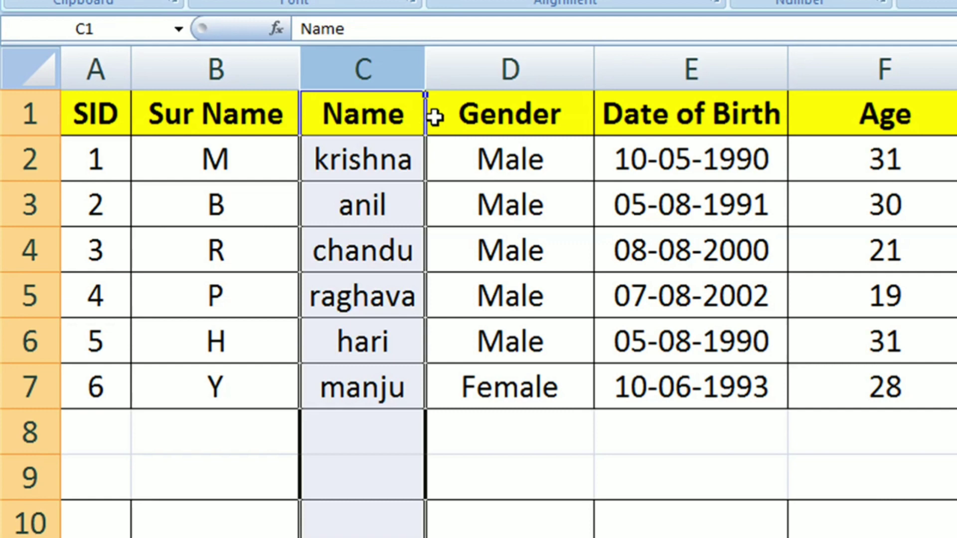
Step: Insert a Full Name column before Gender and widen column D to fit it
click(443, 62)
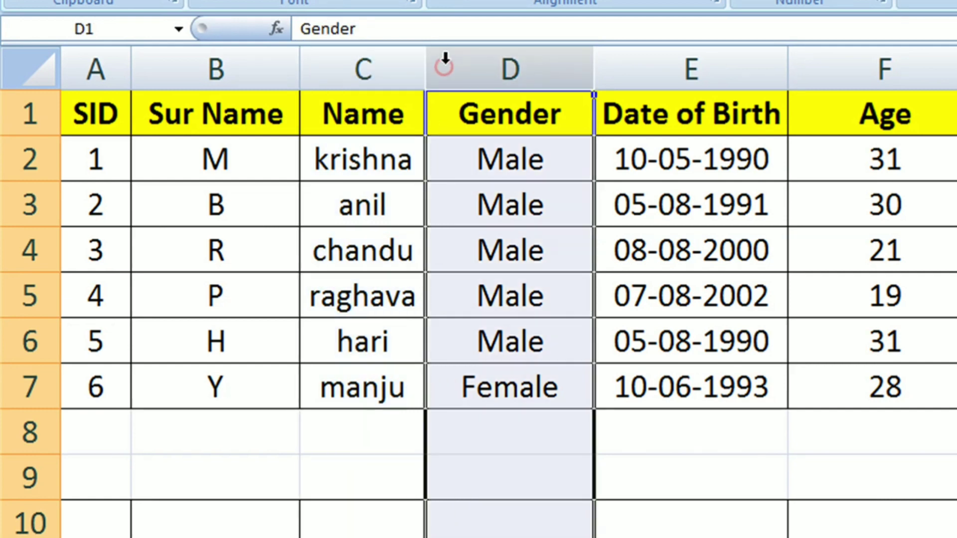
right_click(443, 62)
click(496, 190)
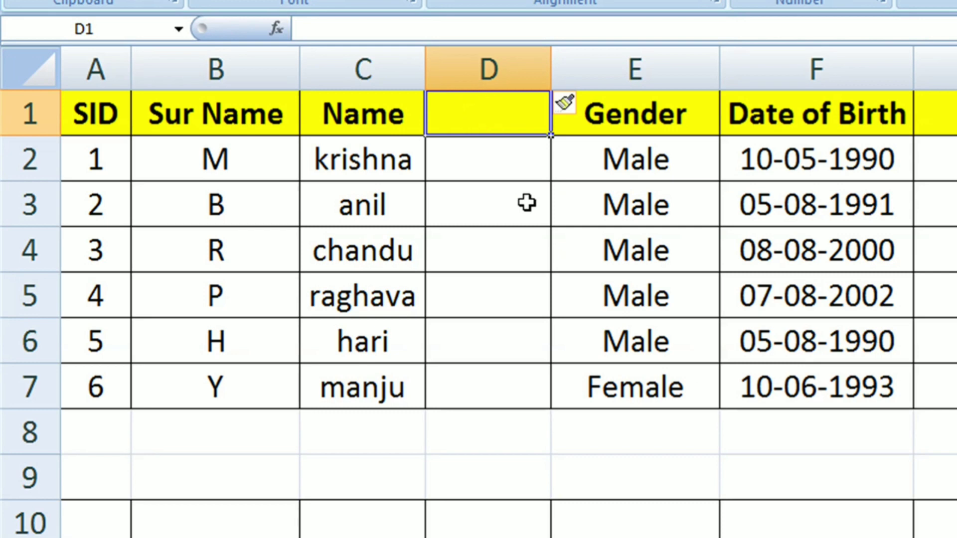
text(Full Name)
key(Return)
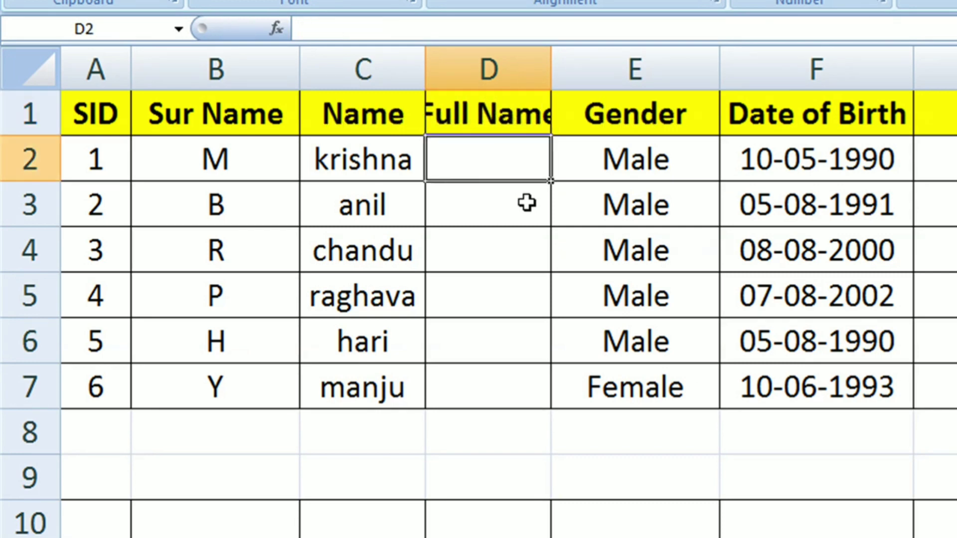
drag(551, 67, 599, 70)
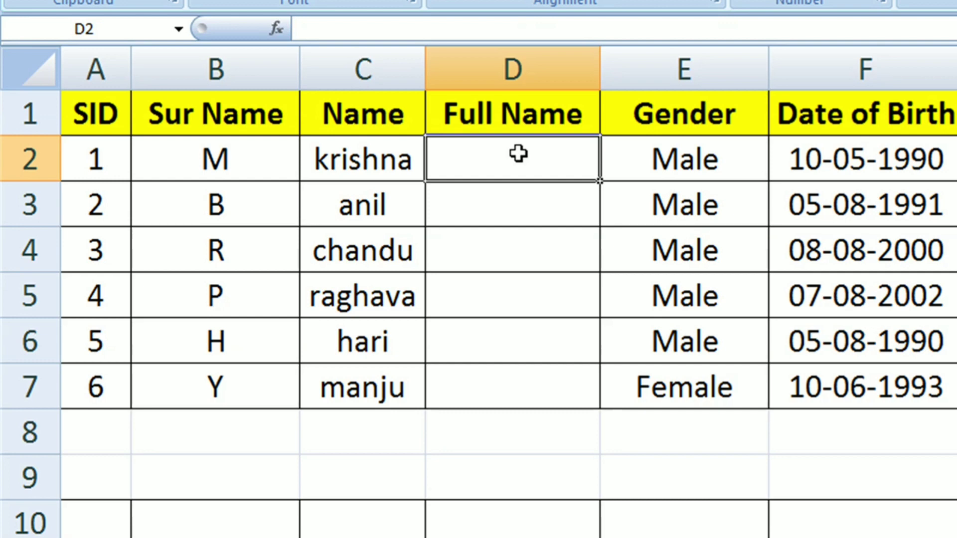
Step: Enter =CONCATENATE(B2,C2) in D2 to join surname and name
text(=con)
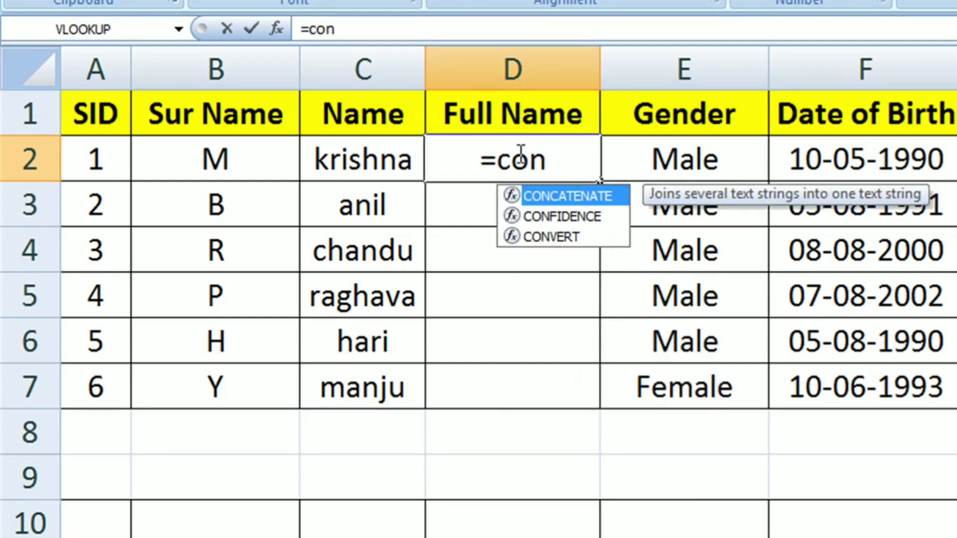
text(cate)
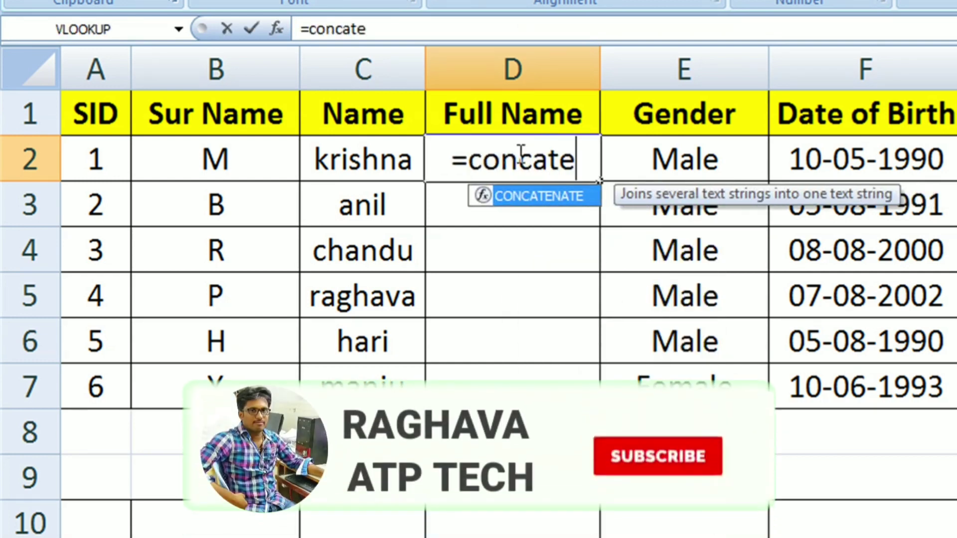
text(nate)
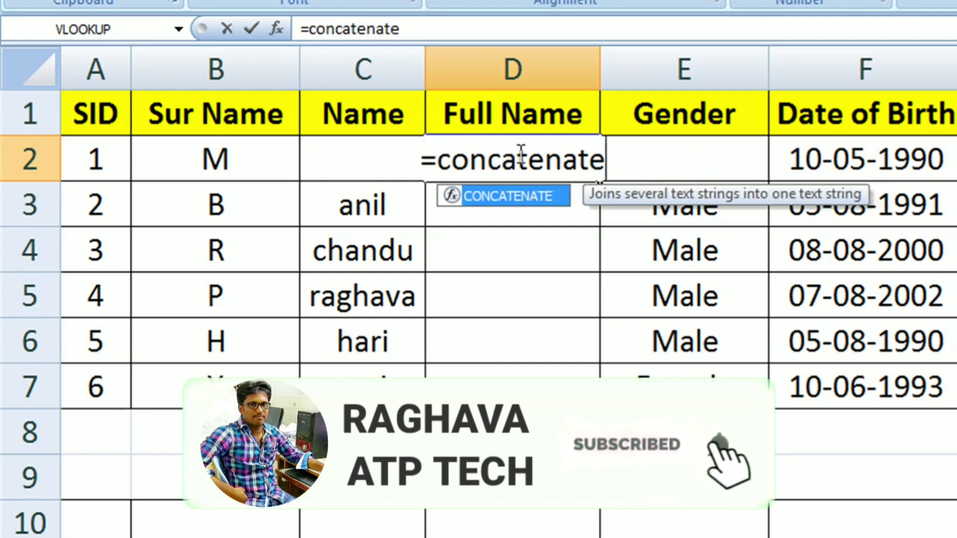
text(()
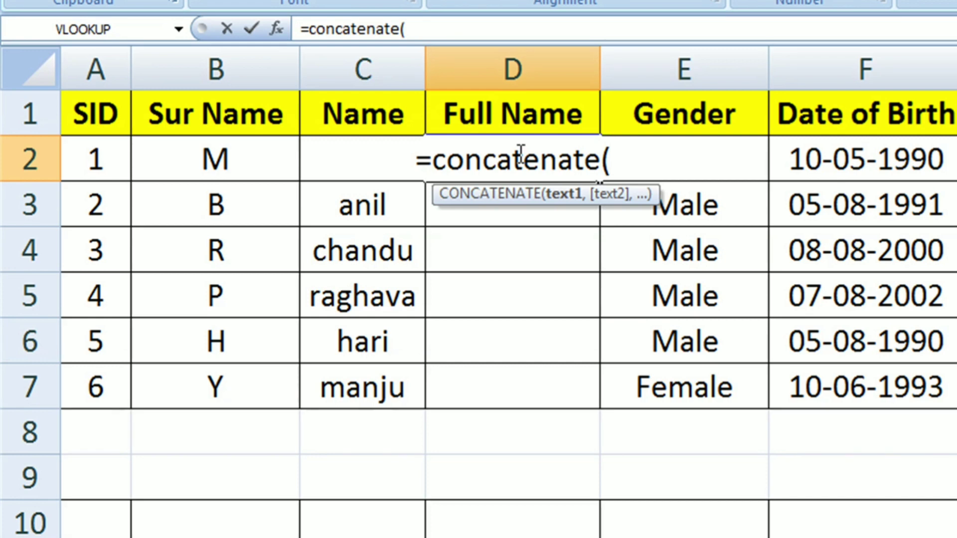
text(b)
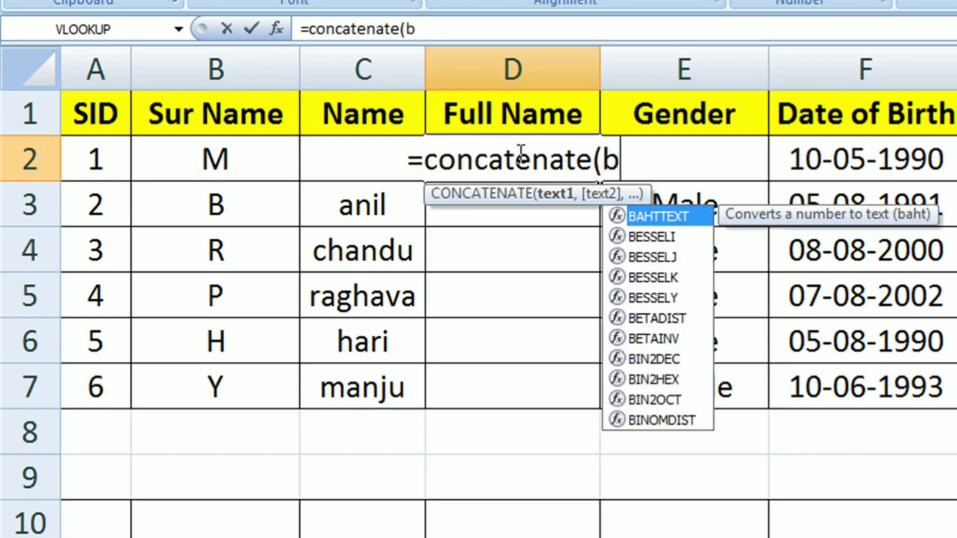
text(2,)
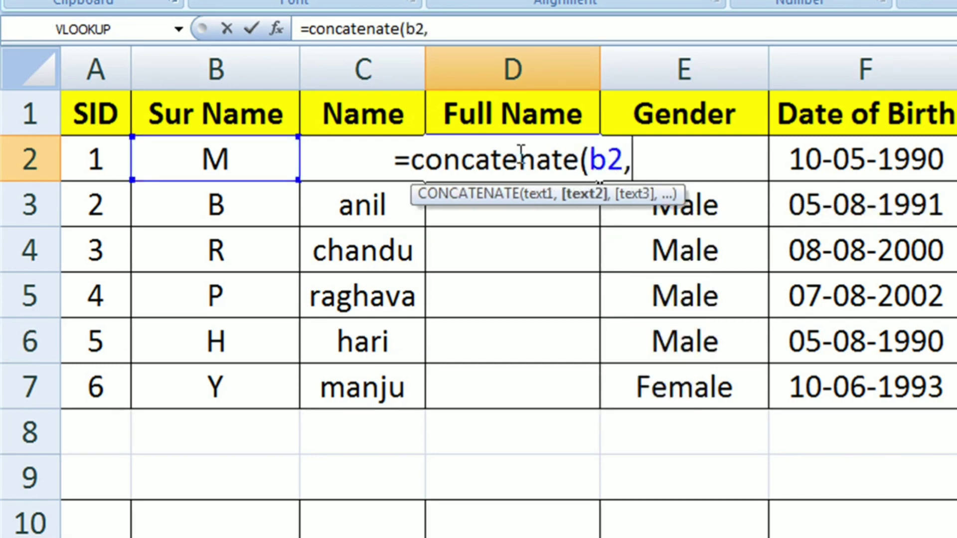
text(c2)
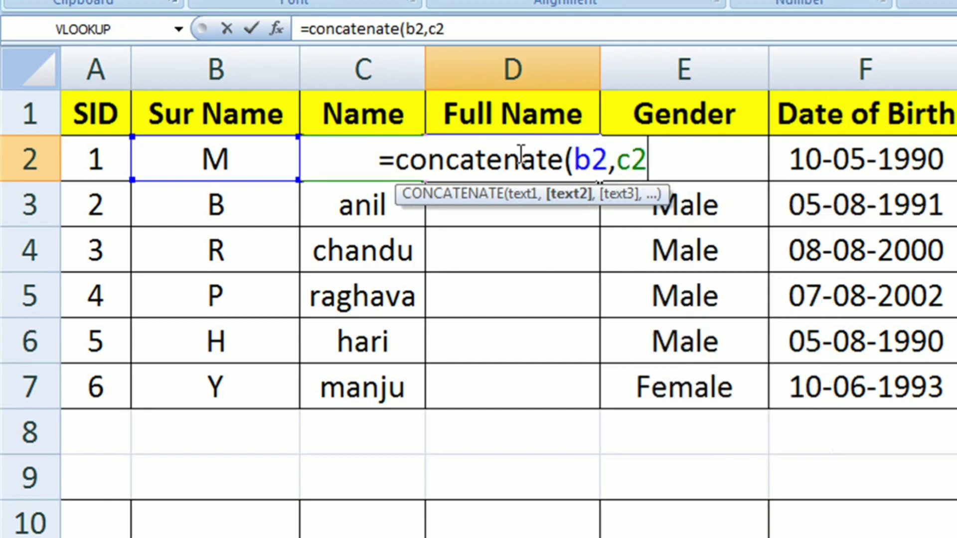
text())
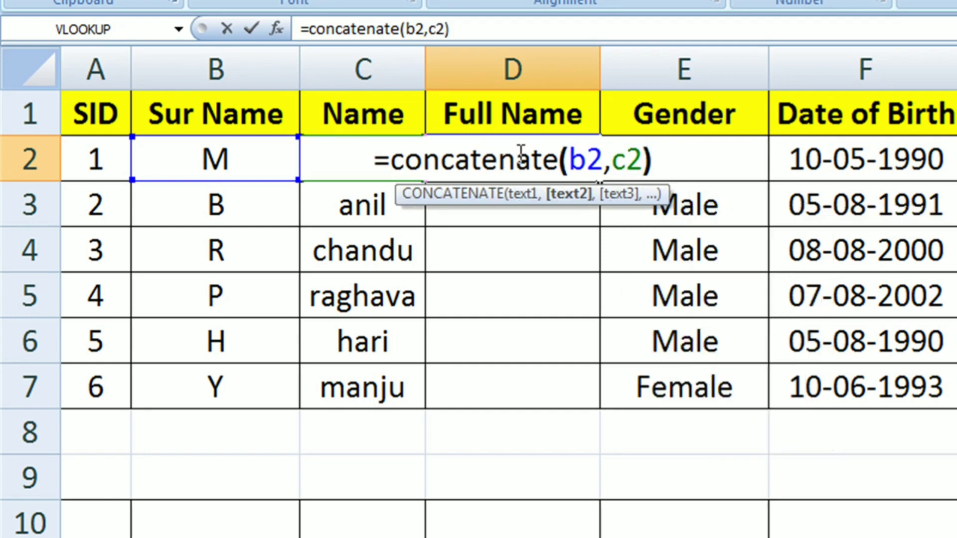
key(Return)
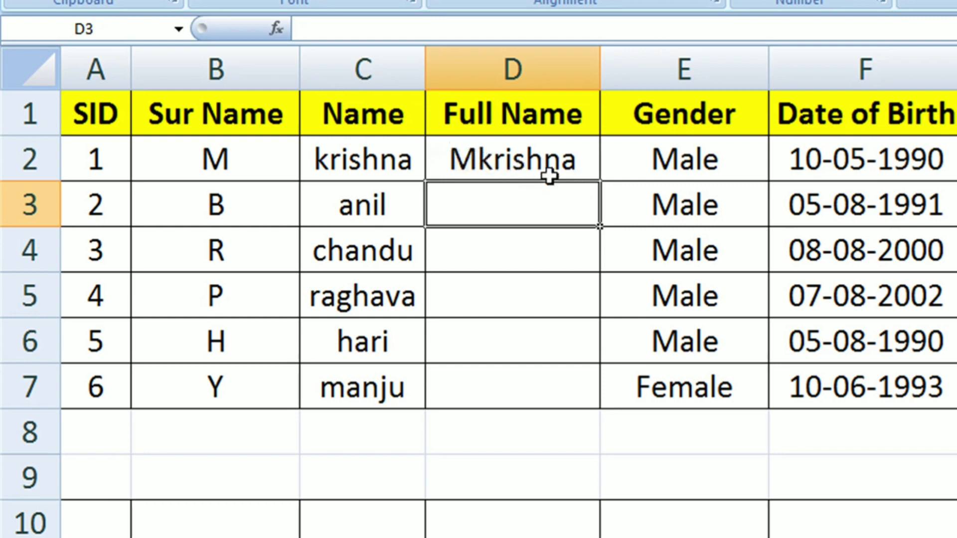
Step: Edit D2's formula to =CONCATENATE(B2," ",C2) so it shows 'M krishna'
double_click(496, 159)
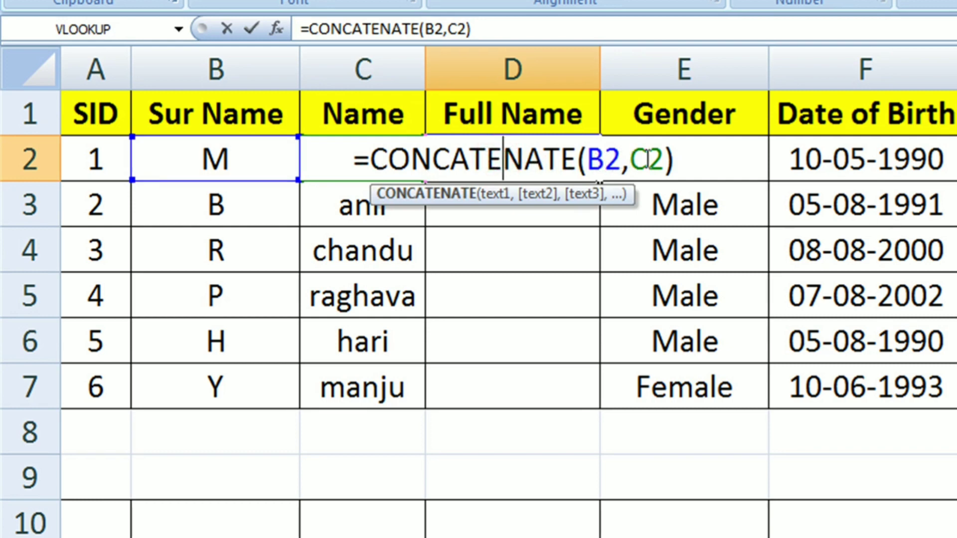
click(629, 161)
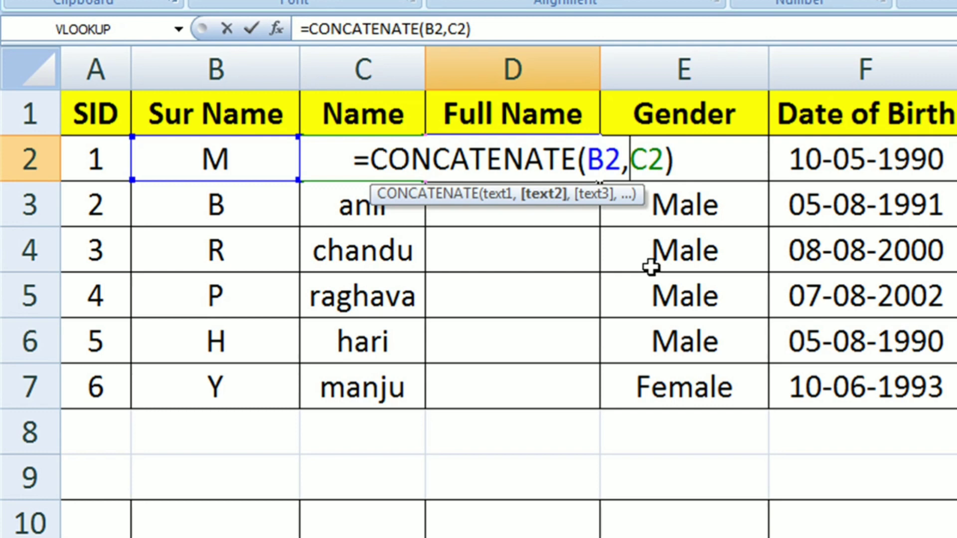
text(")
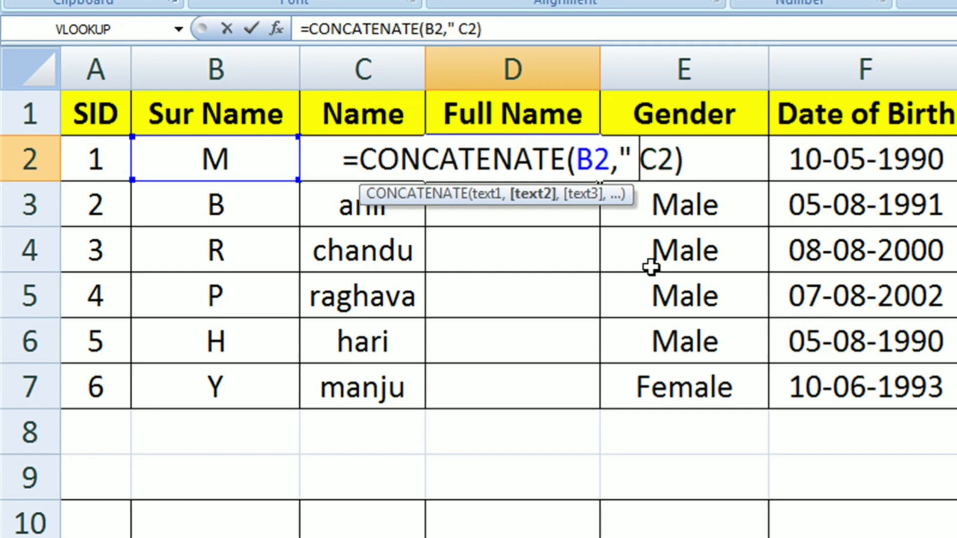
text( ",)
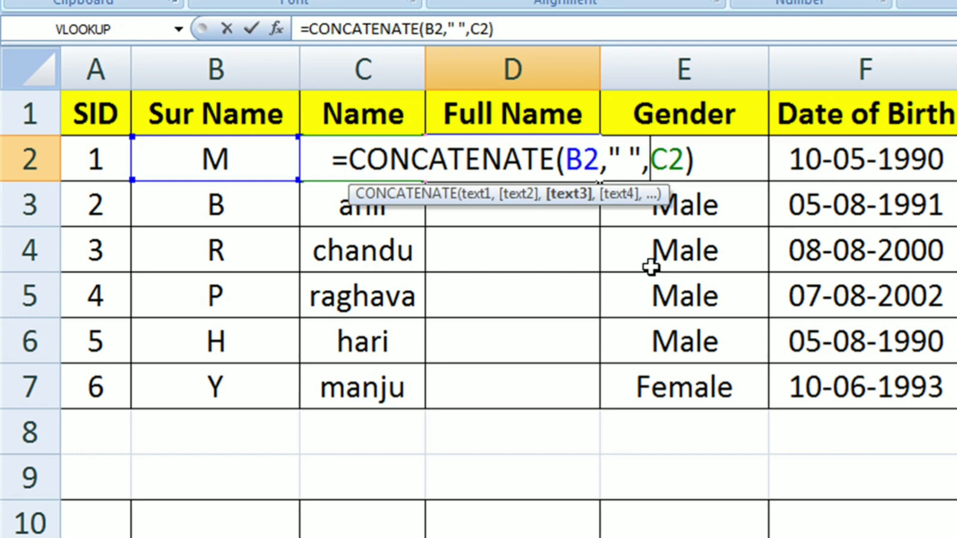
key(Return)
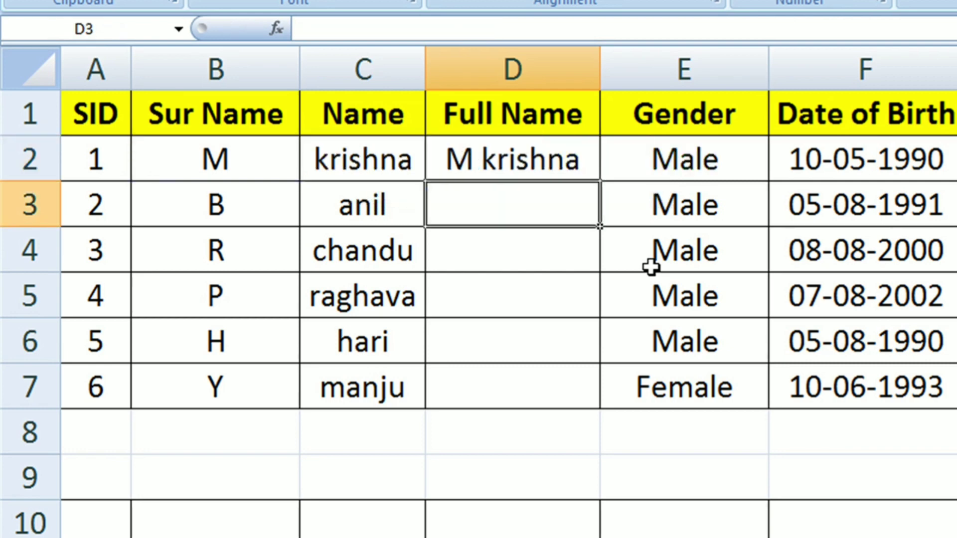
key(Up)
key(Down)
Step: Enter =CONCATENATE(B3," ",C3) in D3 and fill it down to D7
text(=co)
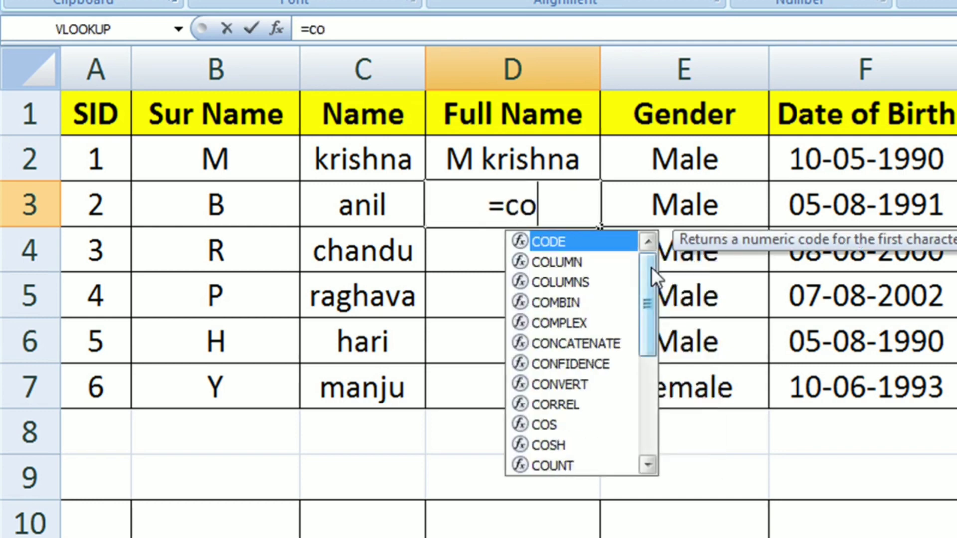
text(nca)
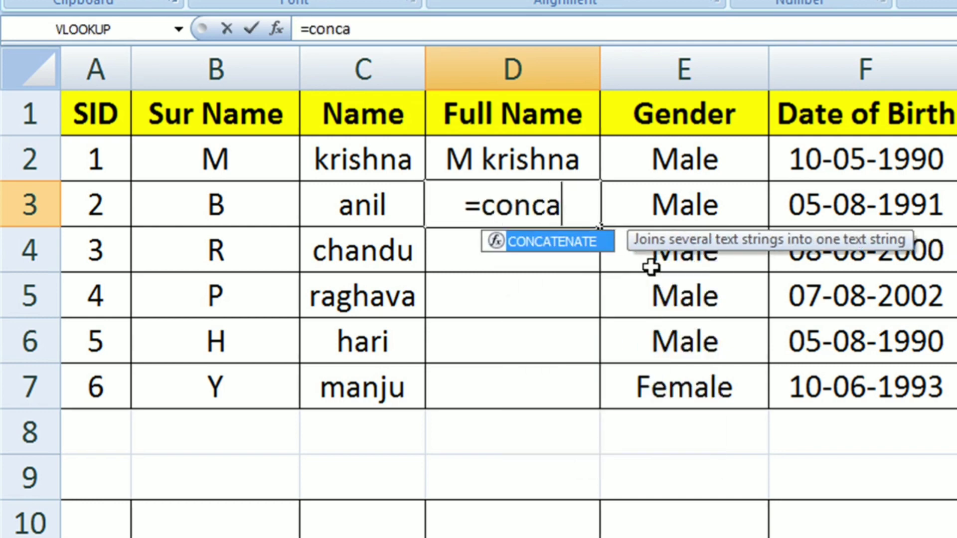
text(tenate)
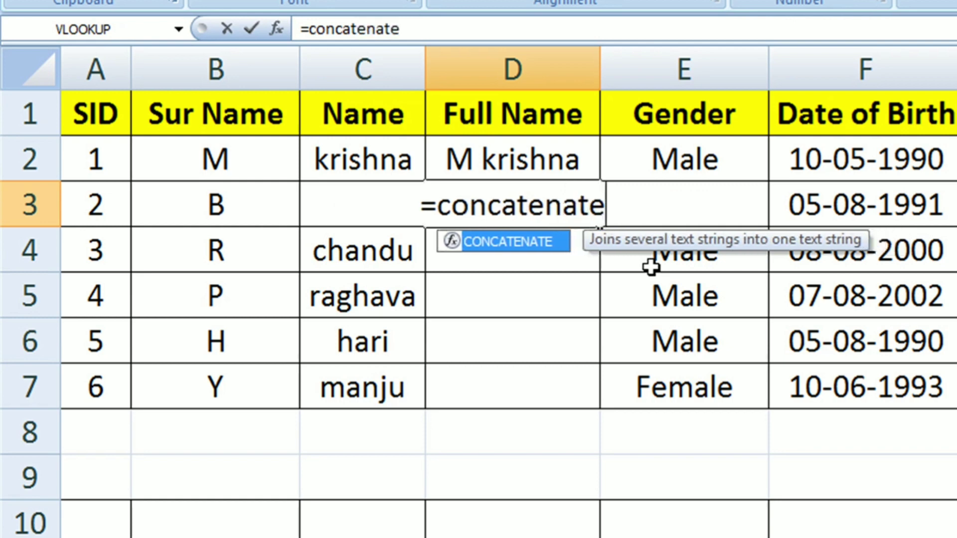
text(()
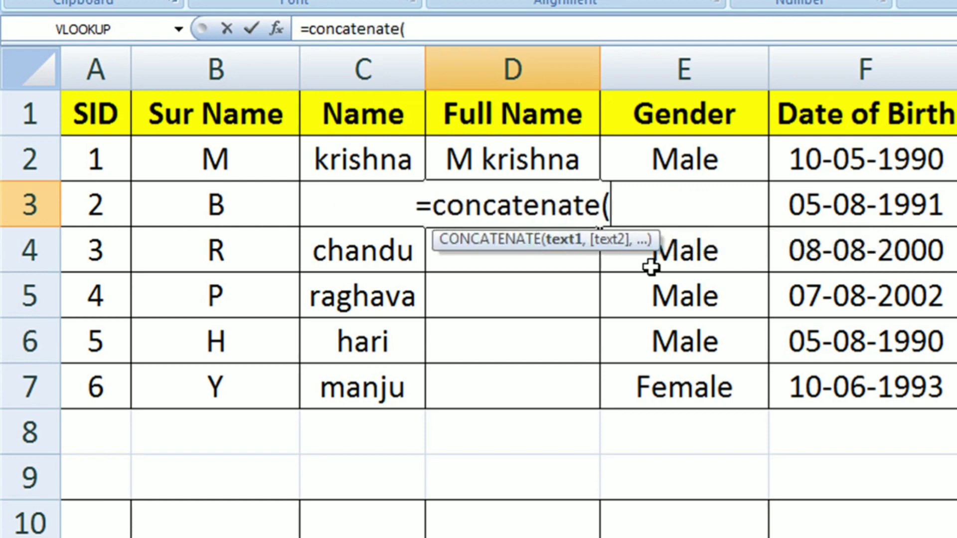
text(b3)
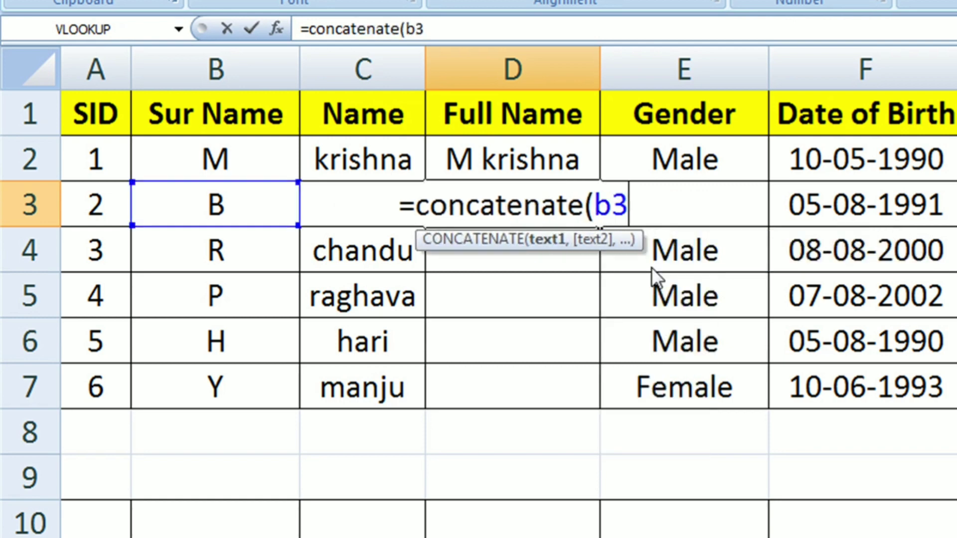
text(,")
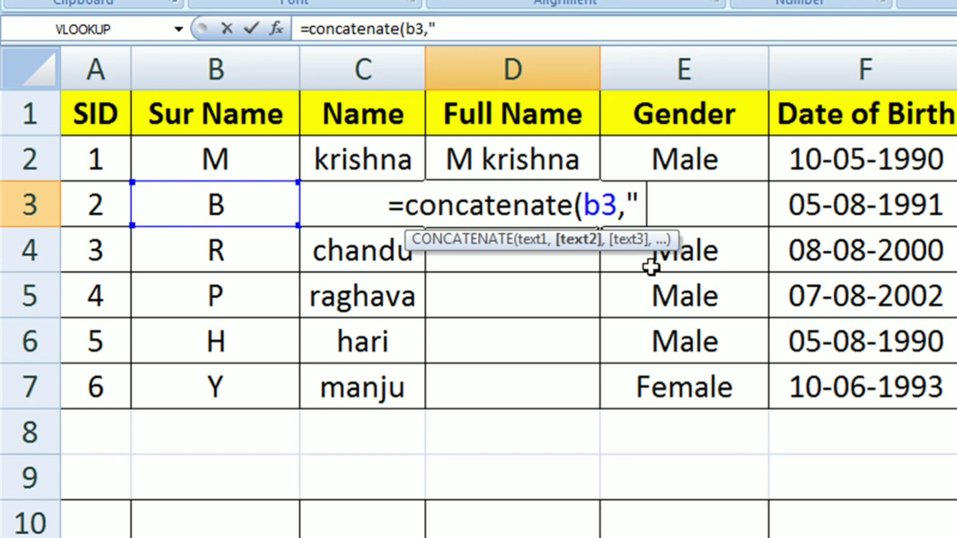
text( ",)
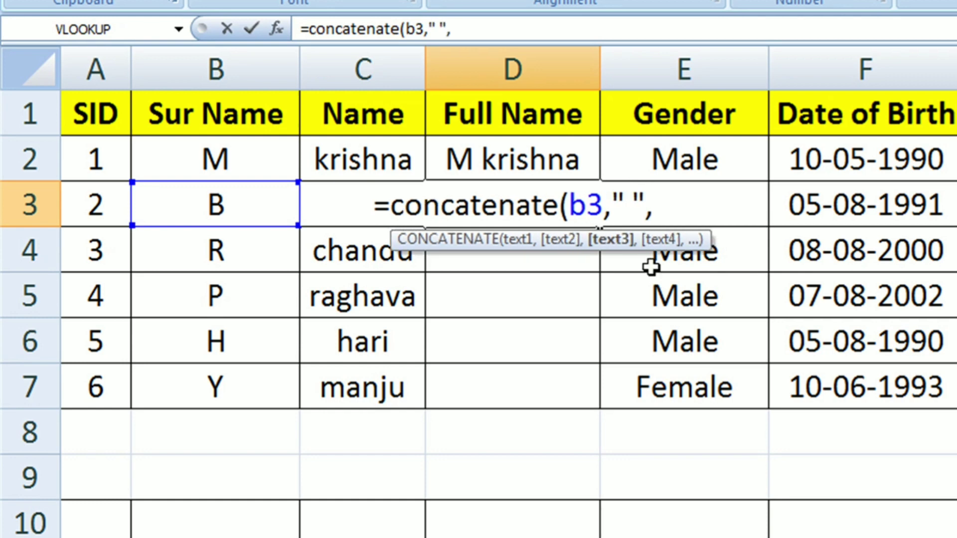
text(c3)
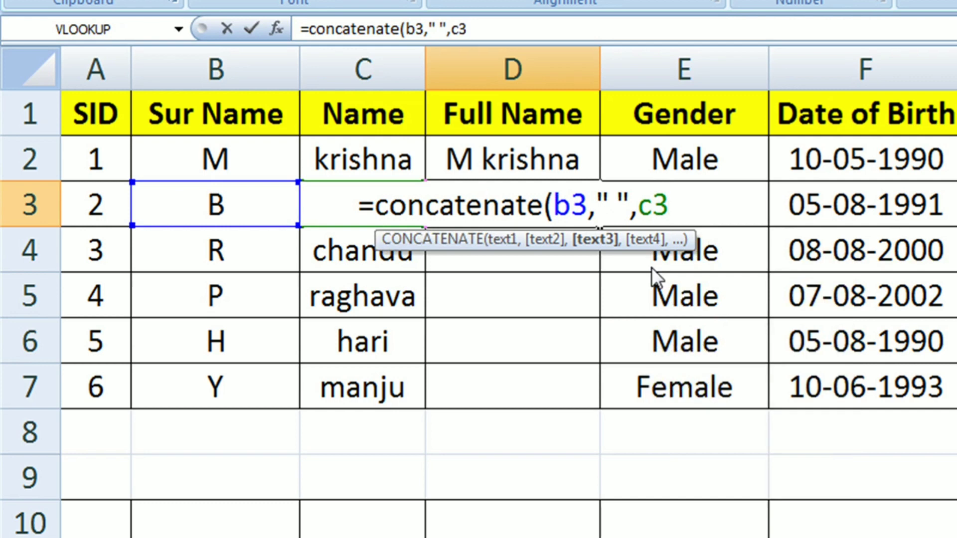
text())
key(Return)
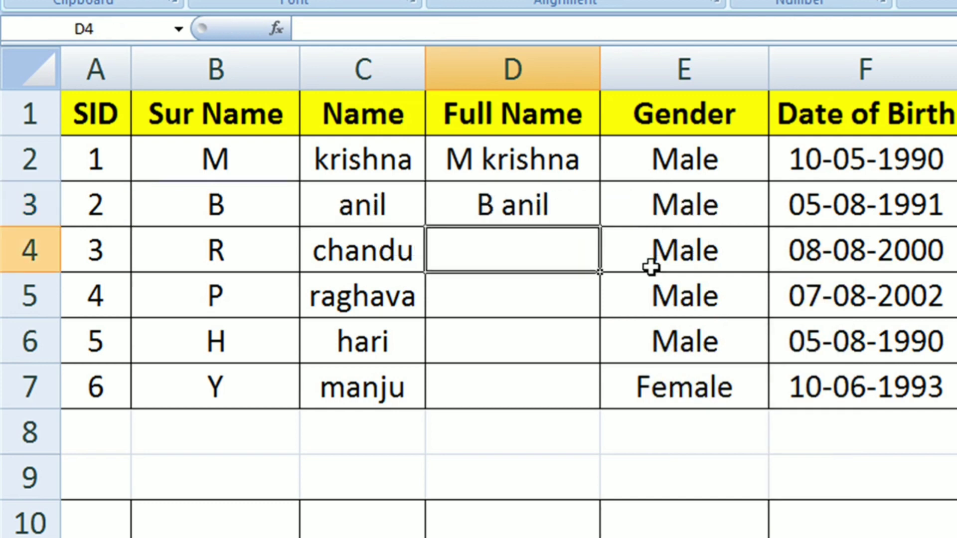
key(Up)
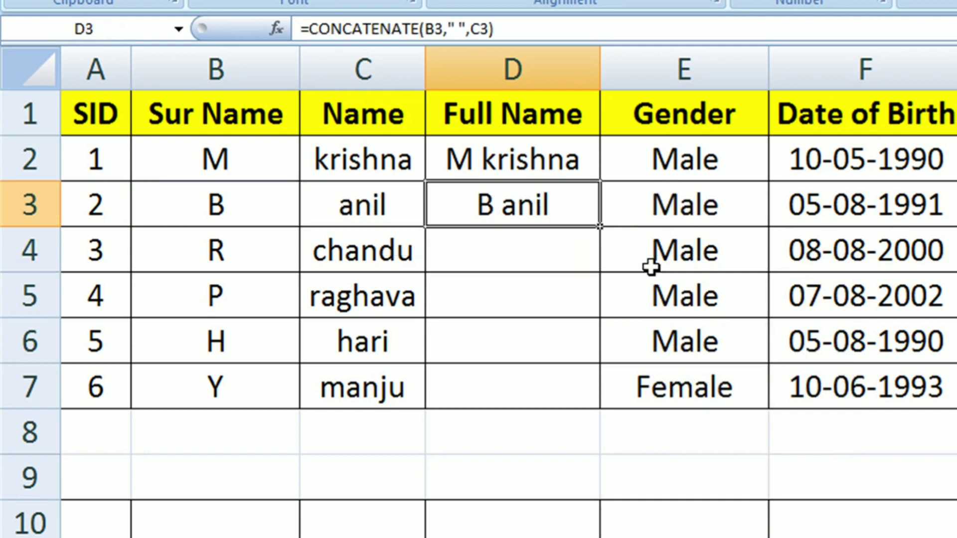
drag(599, 226, 609, 399)
click(619, 440)
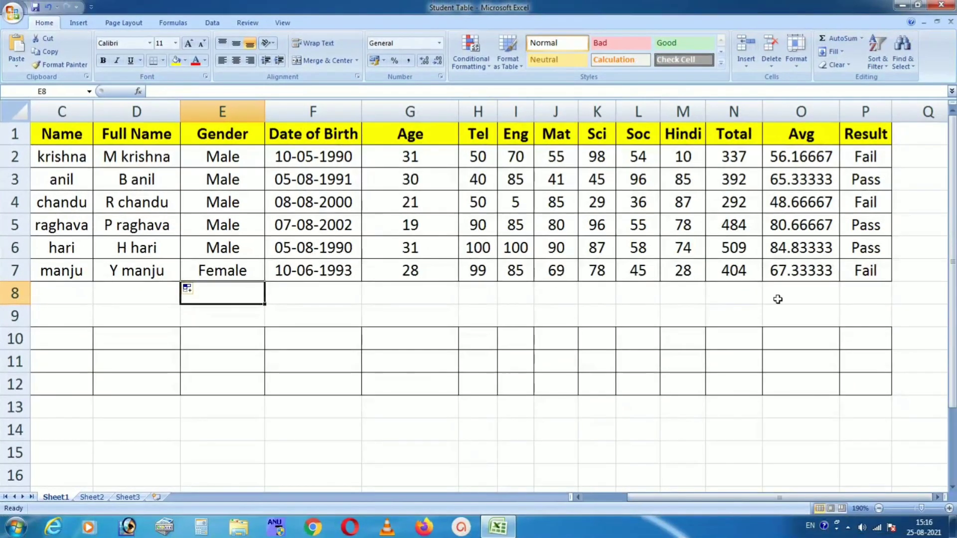
click(760, 162)
click(804, 161)
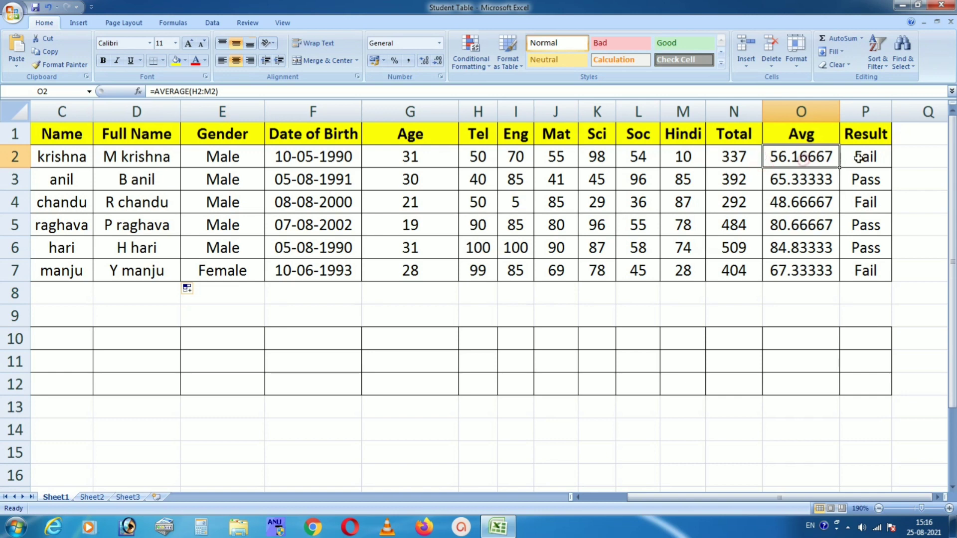
click(857, 159)
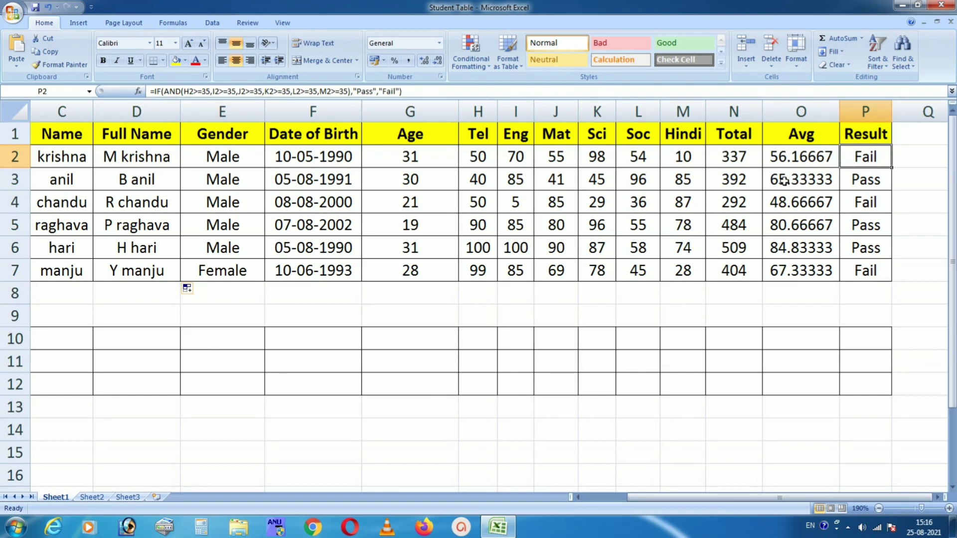
click(738, 159)
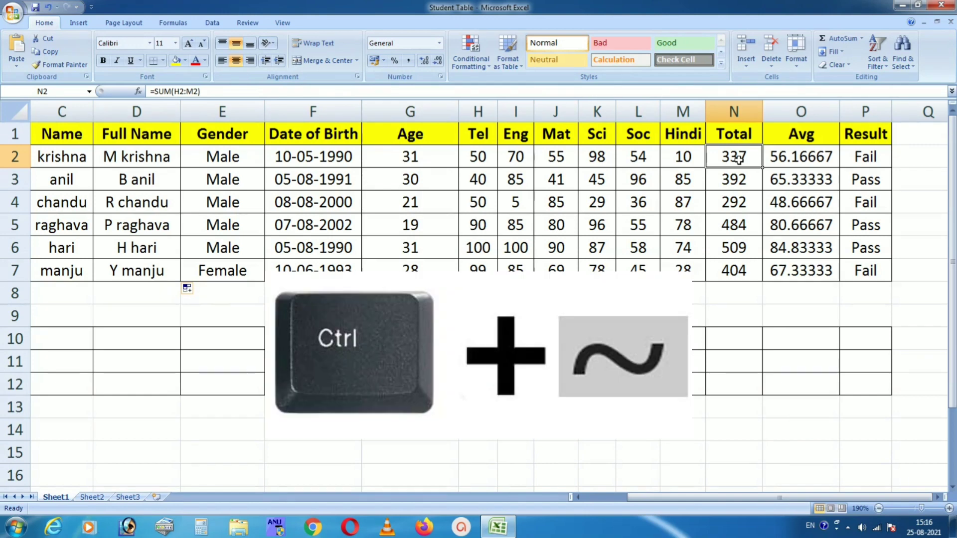
Step: Turn on Show Formulas with Ctrl+` and autofit the columns to read them
key(ctrl+grave)
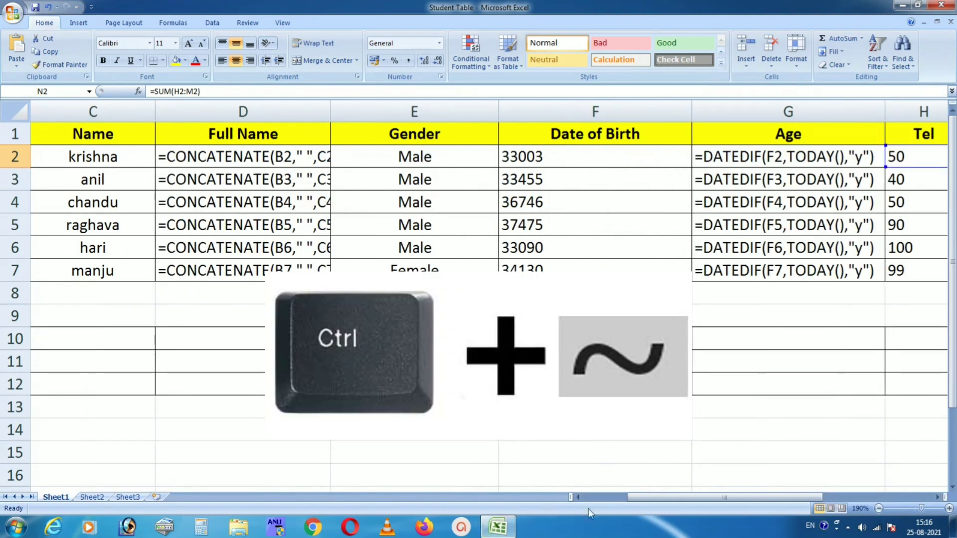
drag(660, 497, 716, 504)
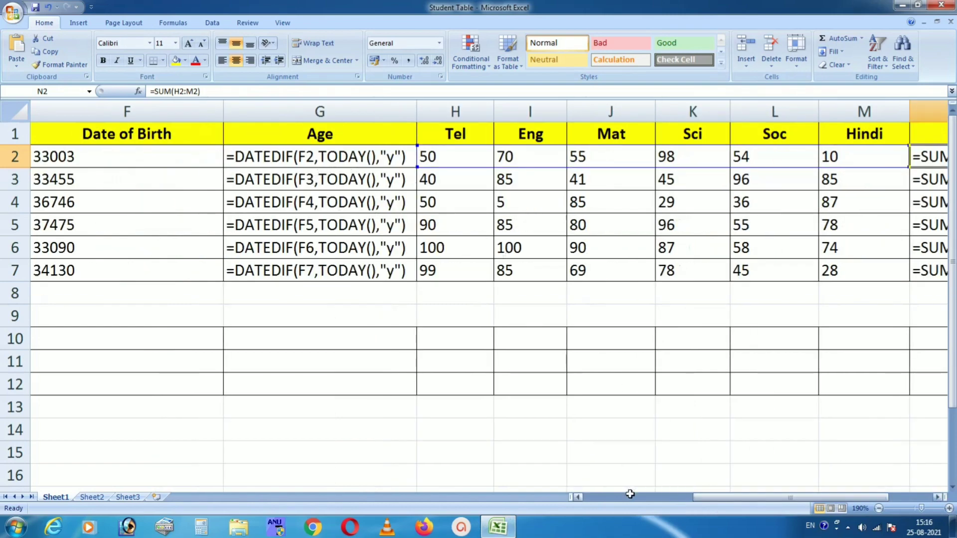
drag(707, 498, 766, 504)
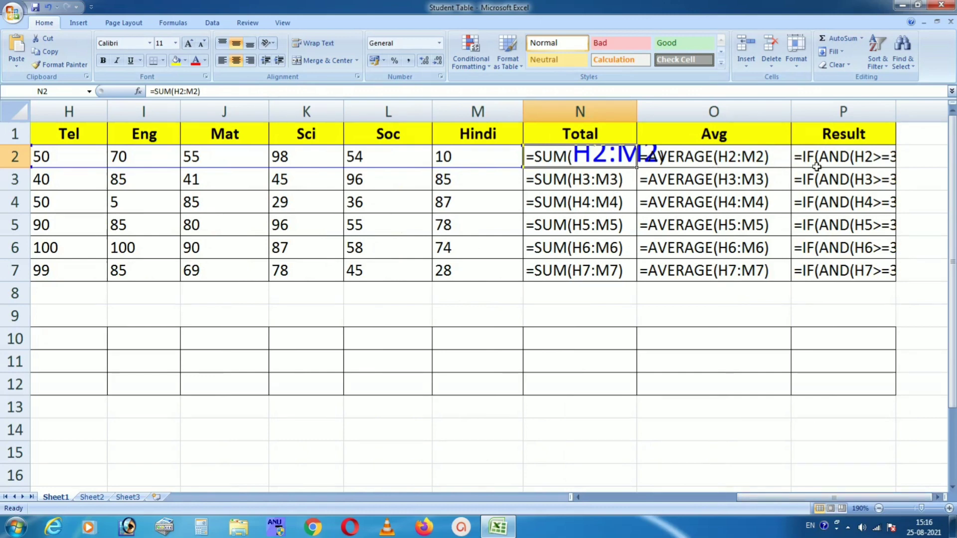
double_click(896, 111)
double_click(875, 223)
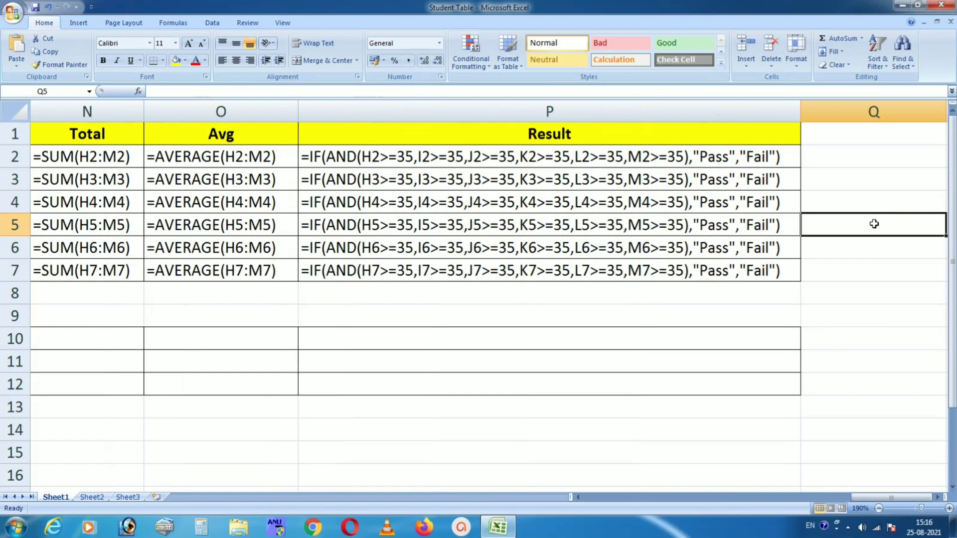
key(Home)
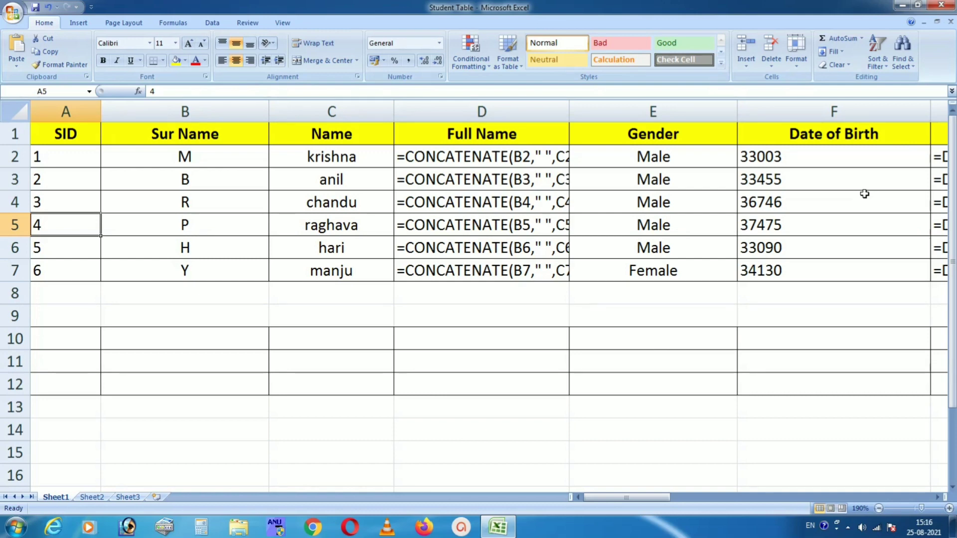
Step: Check G4's DATEDIF age formula, ending with calculated values displayed
key(ctrl+grave)
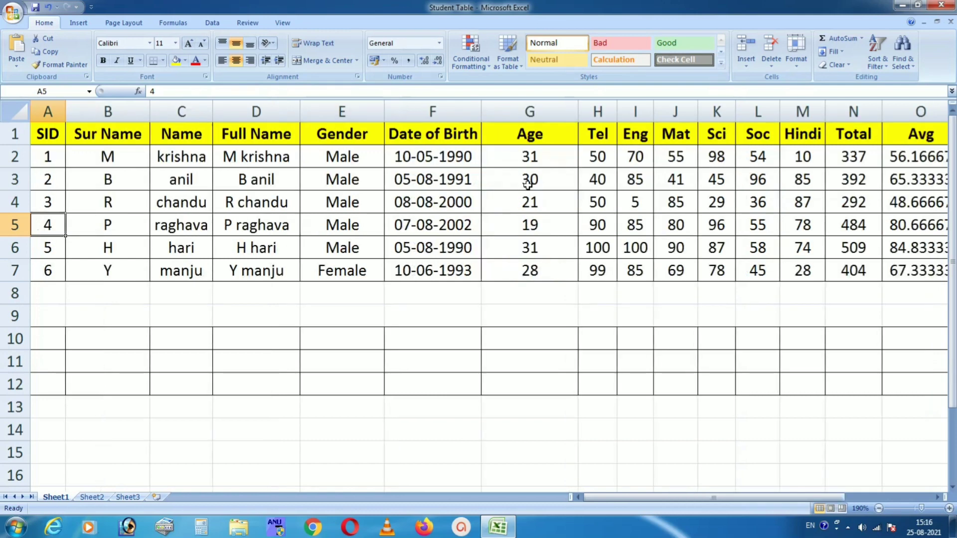
click(551, 204)
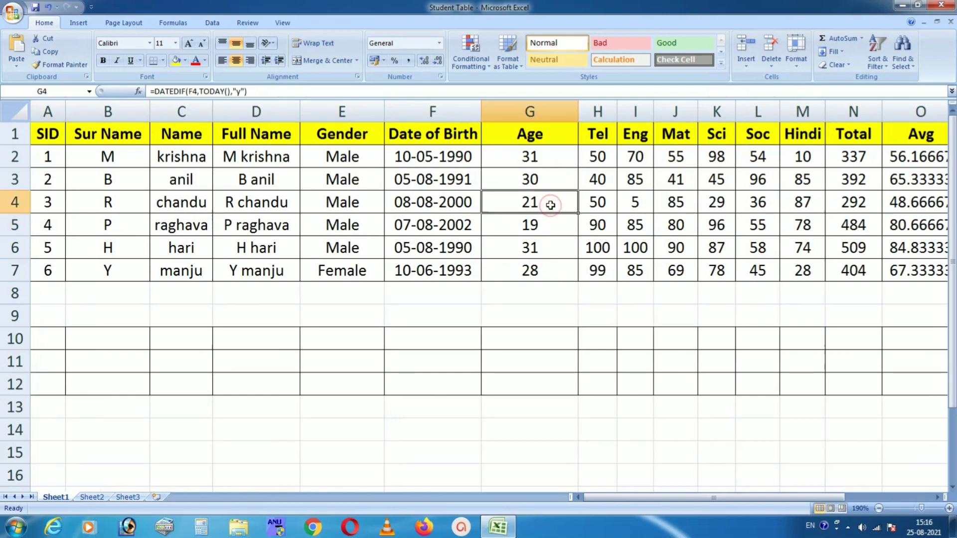
key(ctrl+grave)
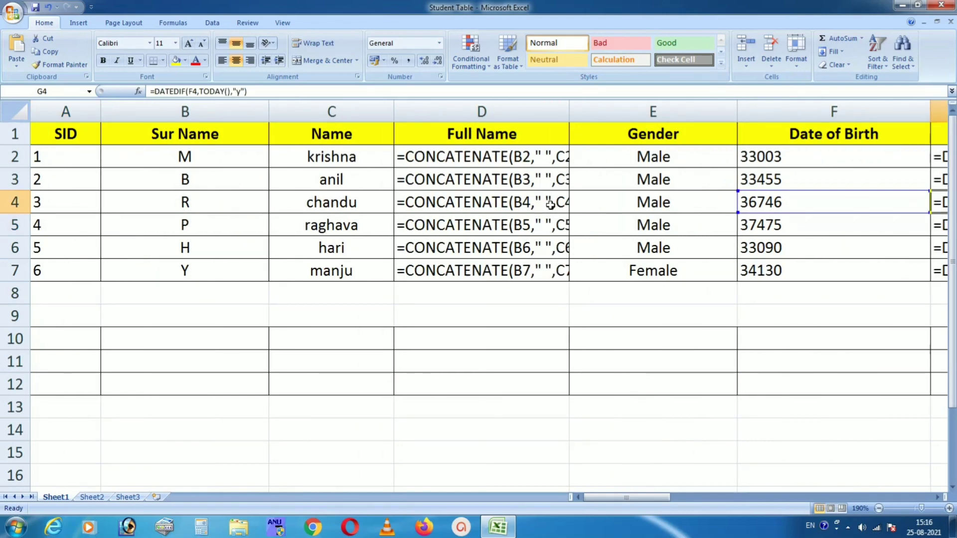
key(ctrl+grave)
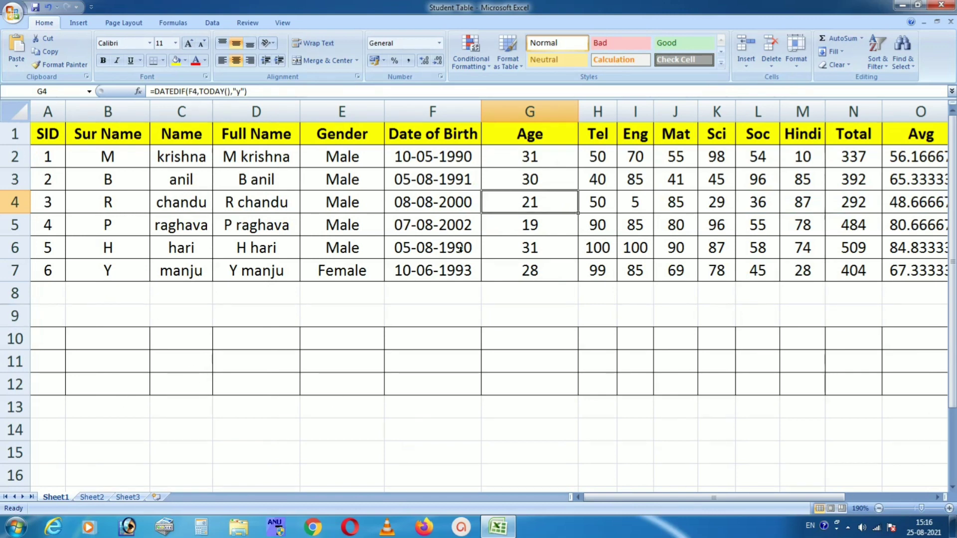
Step: Enter =CELL("filename") in F9 to display the workbook's full path
click(443, 316)
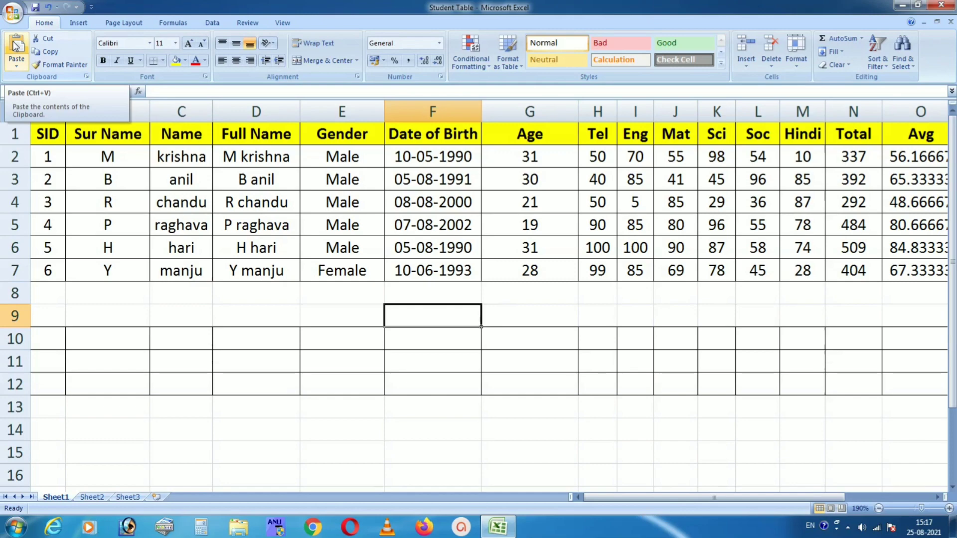
text(=)
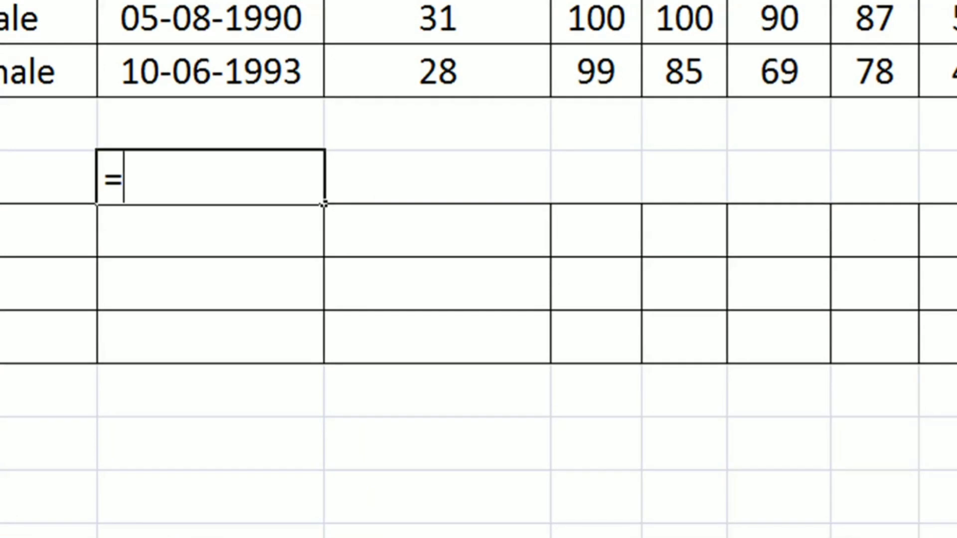
text(c)
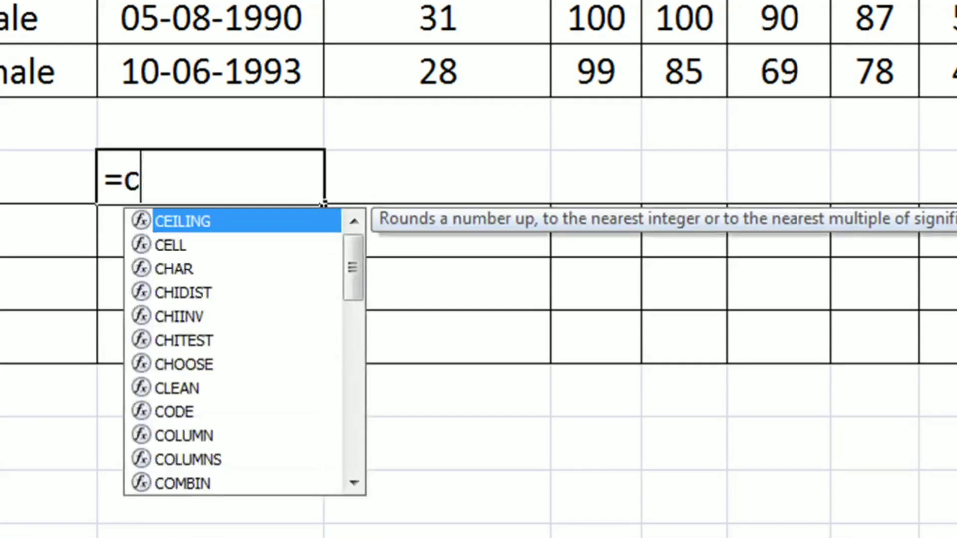
text(ell)
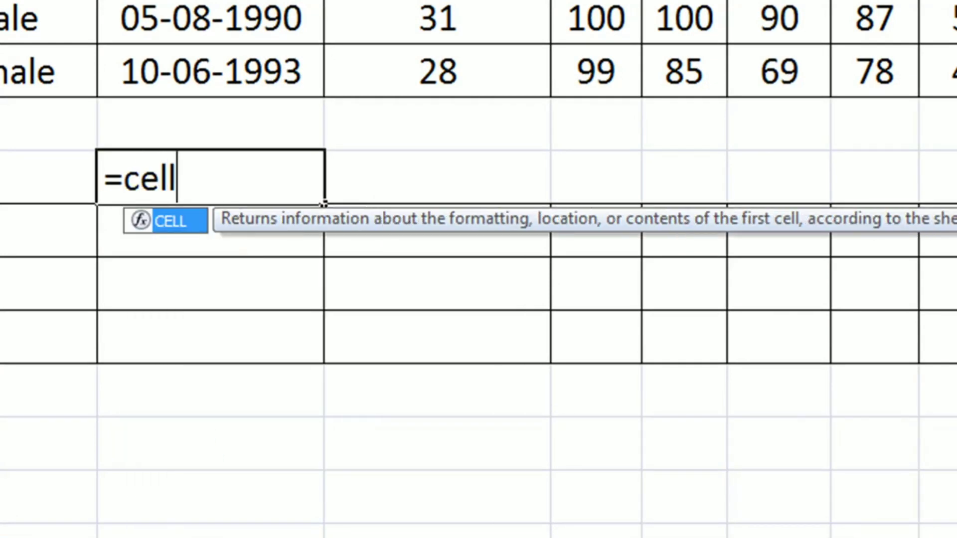
text(()
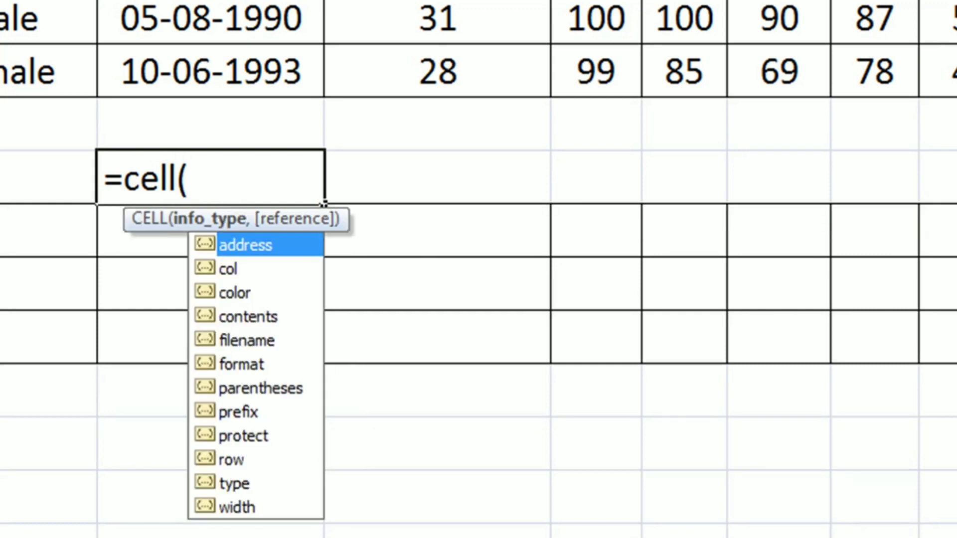
text("fi)
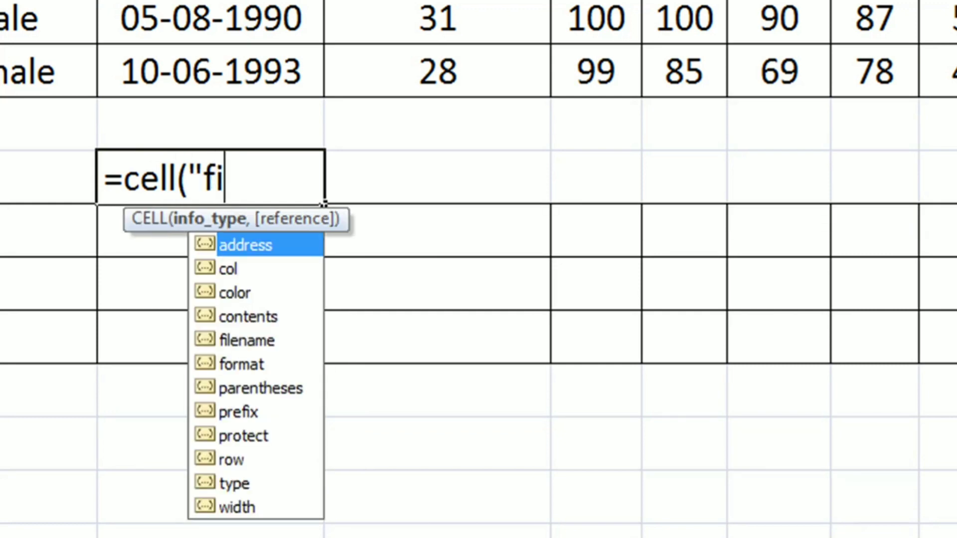
text(lename"))
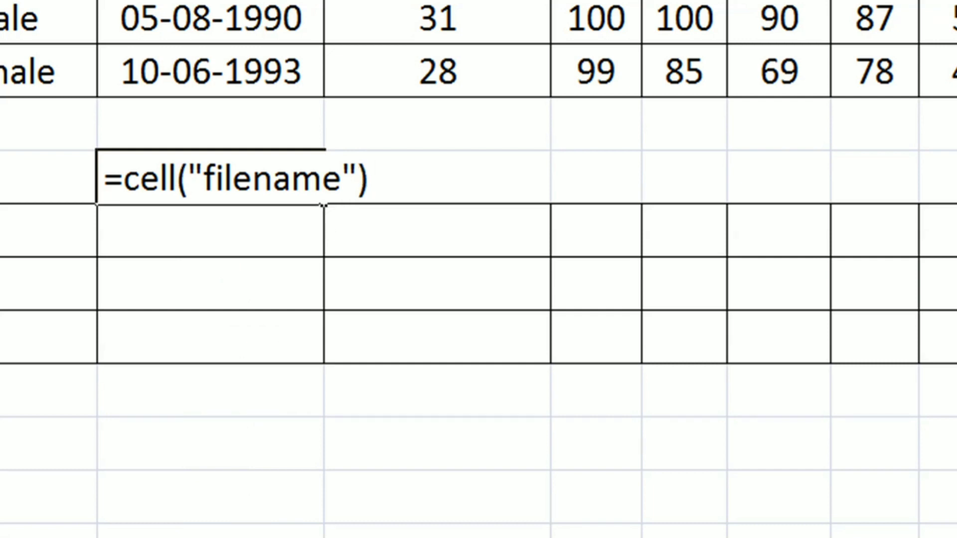
key(Return)
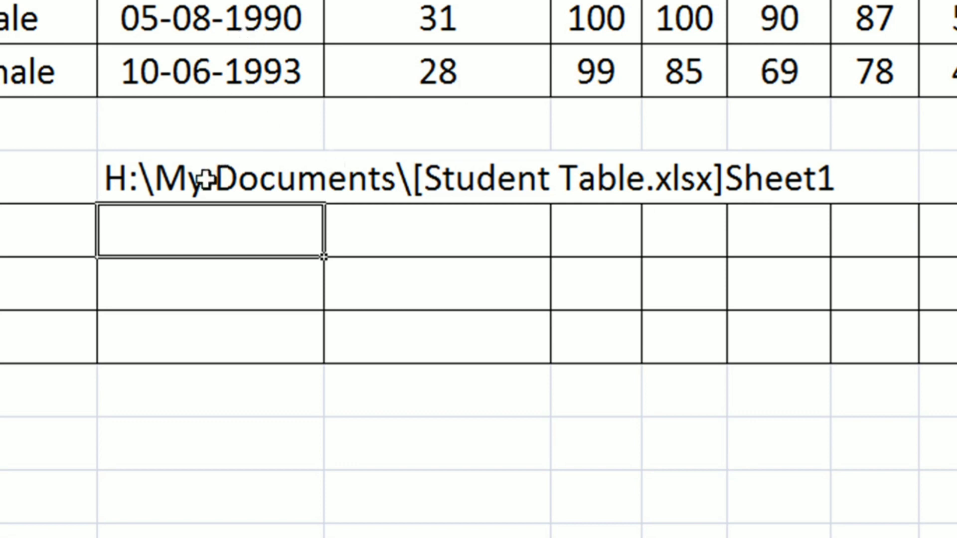
click(137, 177)
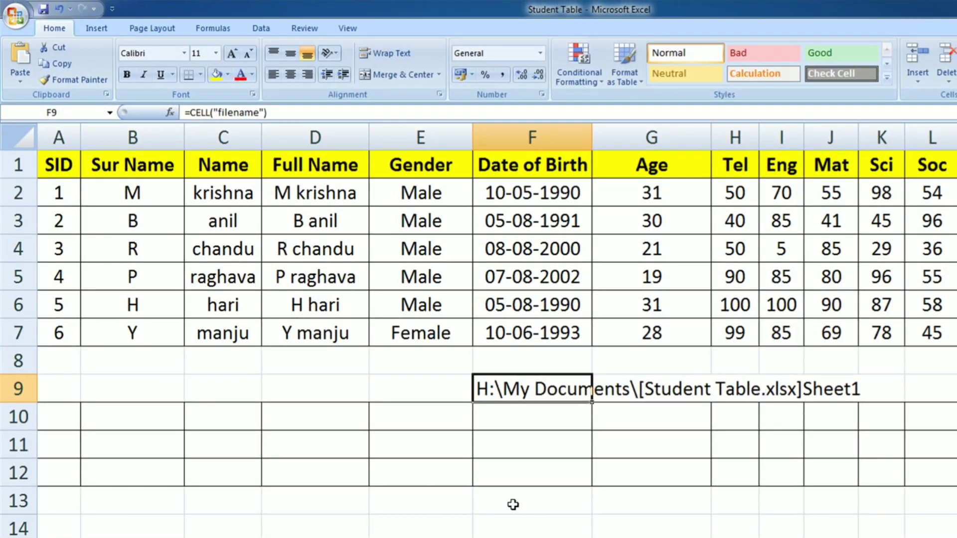
Step: Enter 019587 in E11, which Excel stores as 19587
click(418, 441)
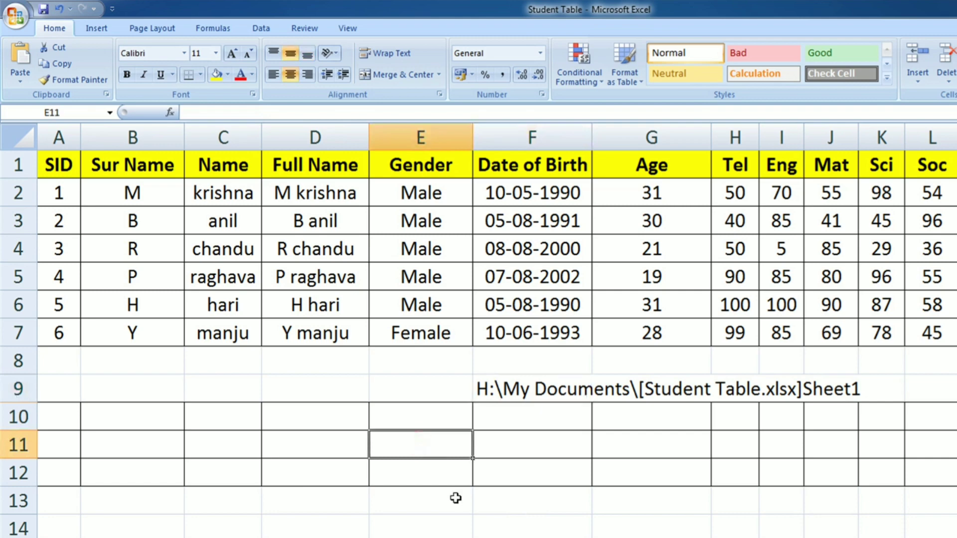
text(0)
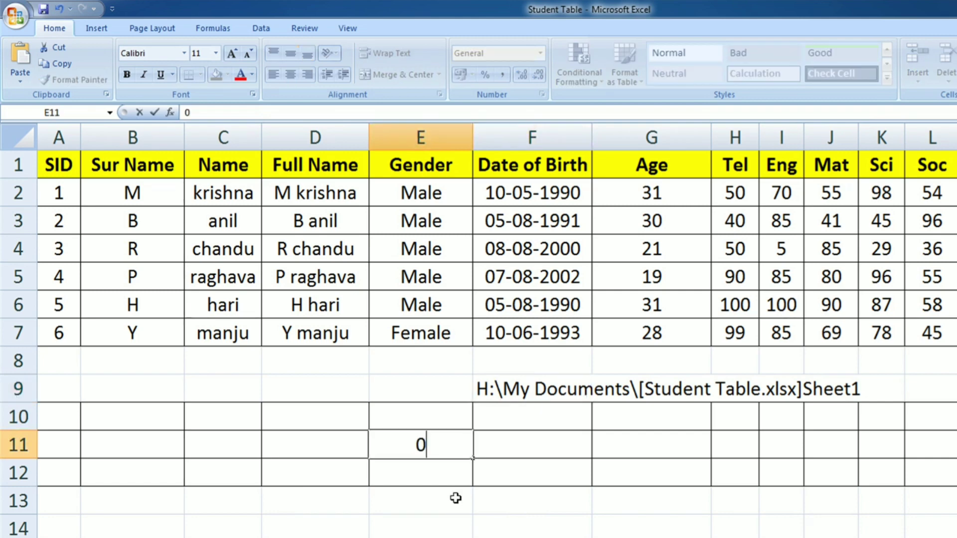
text(195)
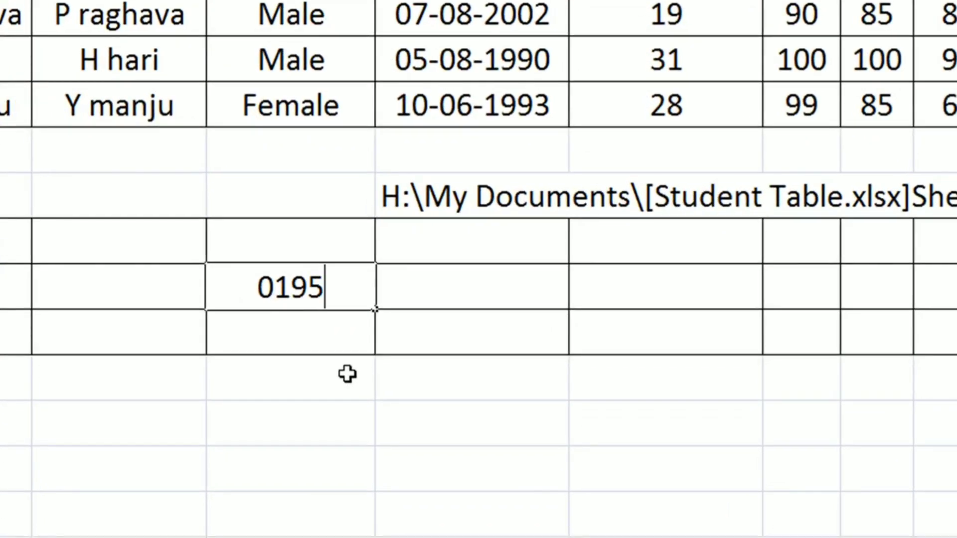
text(8)
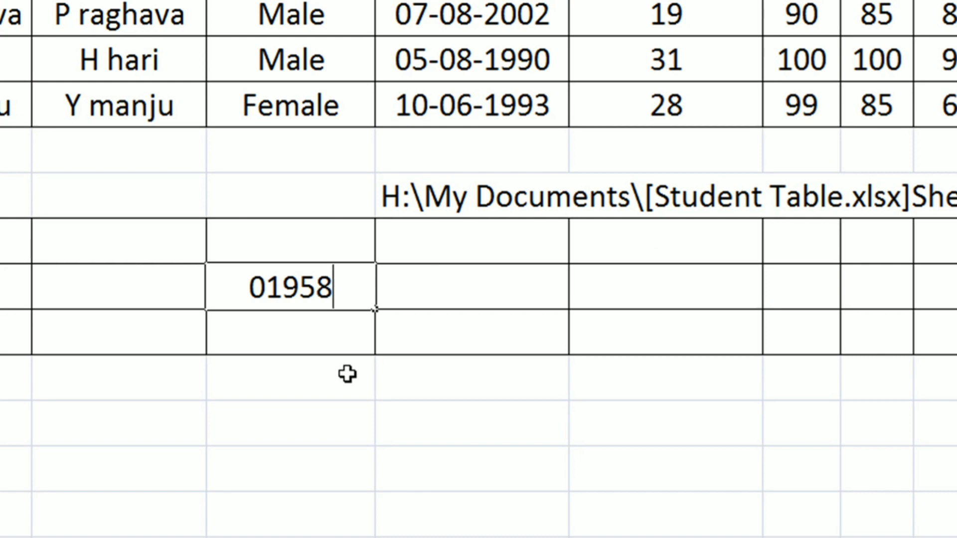
text(7)
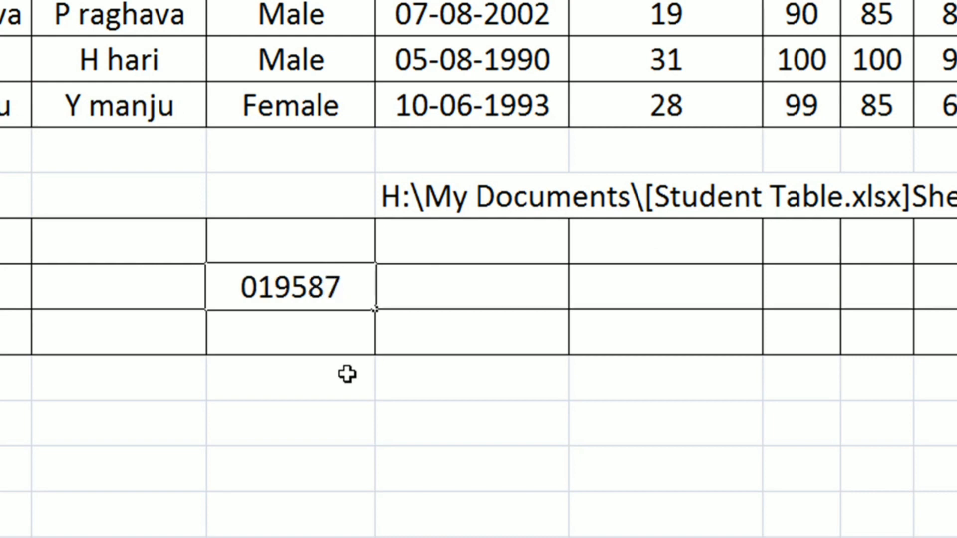
key(Return)
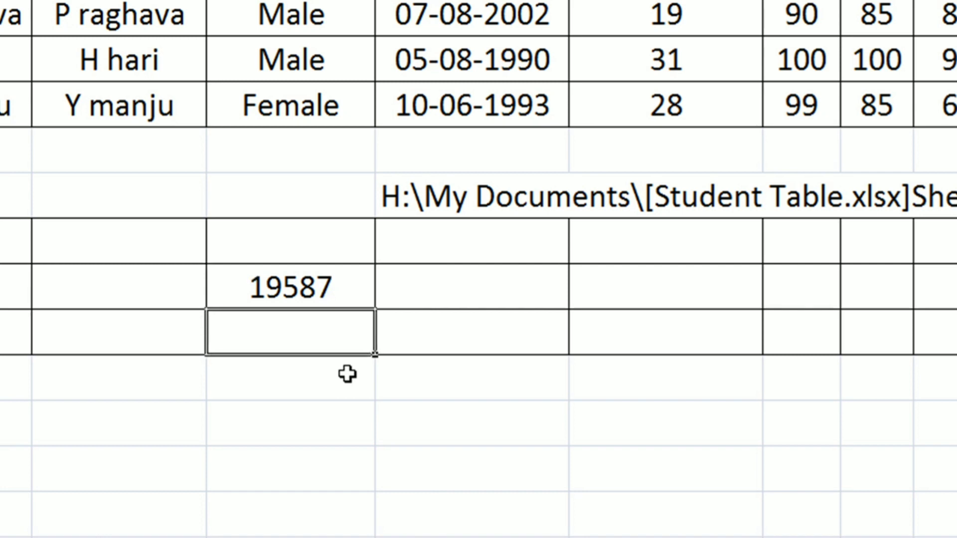
key(Up)
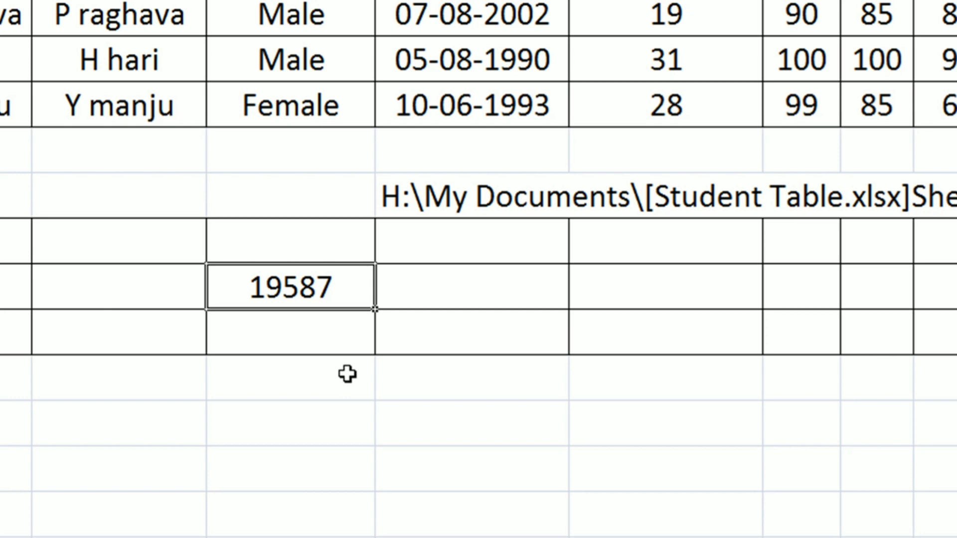
key(F2)
key(Return)
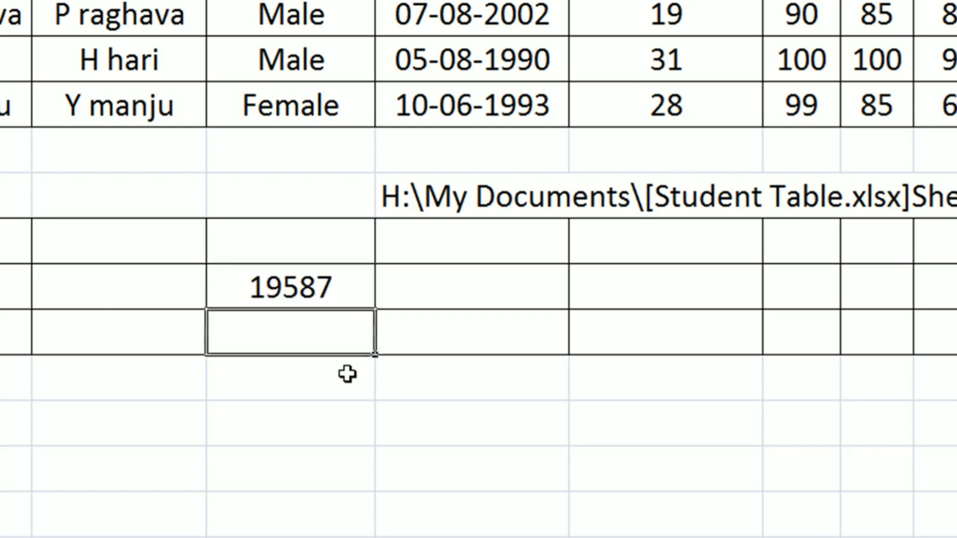
Step: Enter '019587 as text in E12 and F13 to keep the leading zero
text('0)
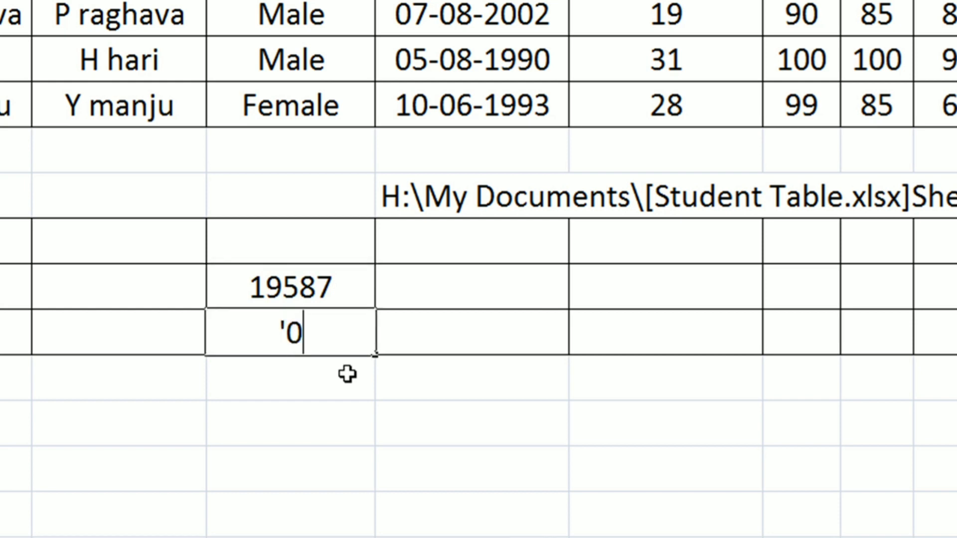
text(19587)
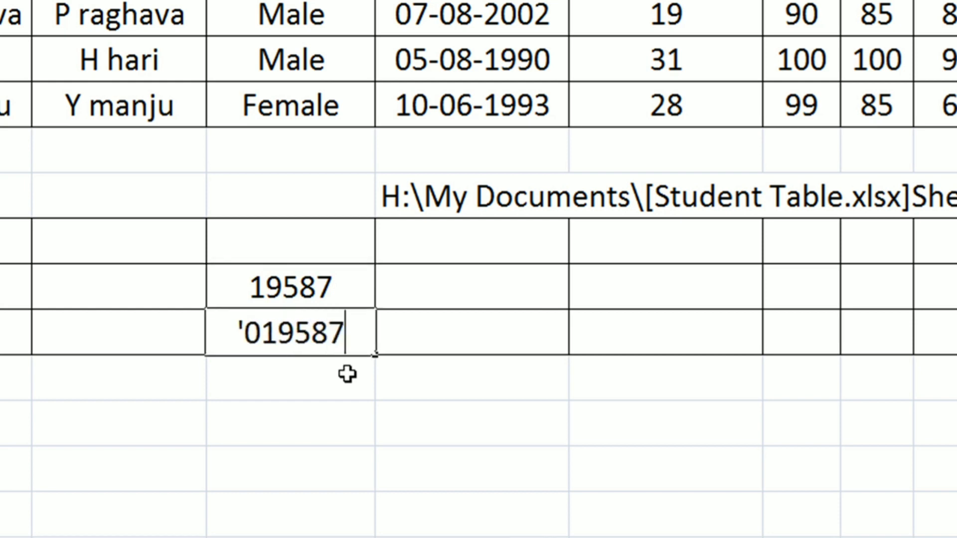
key(Return)
key(Up)
key(Up)
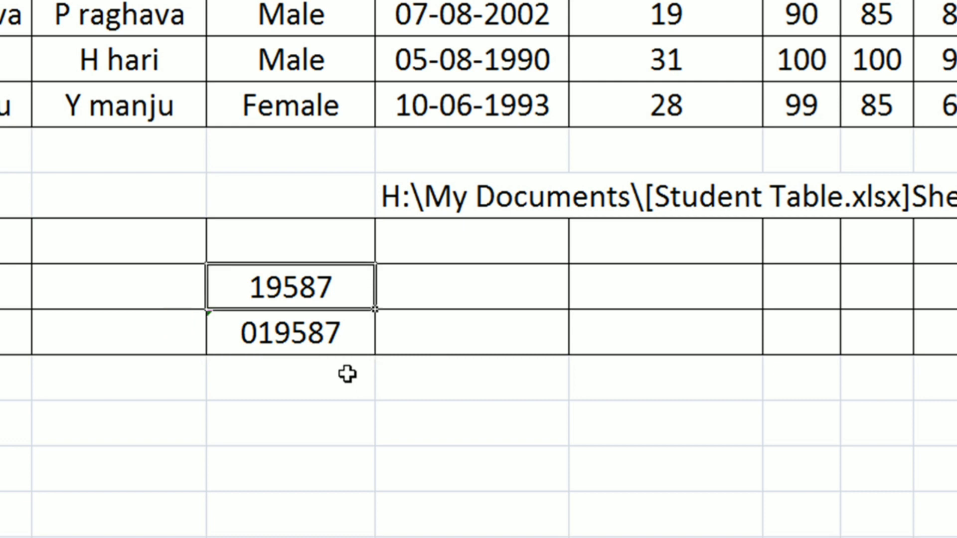
key(Down)
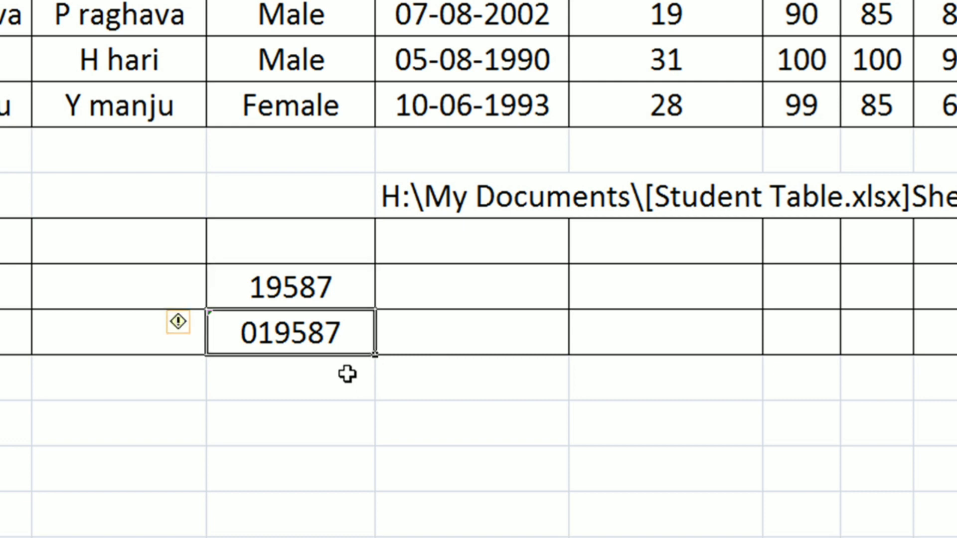
key(Down)
key(Right)
text(')
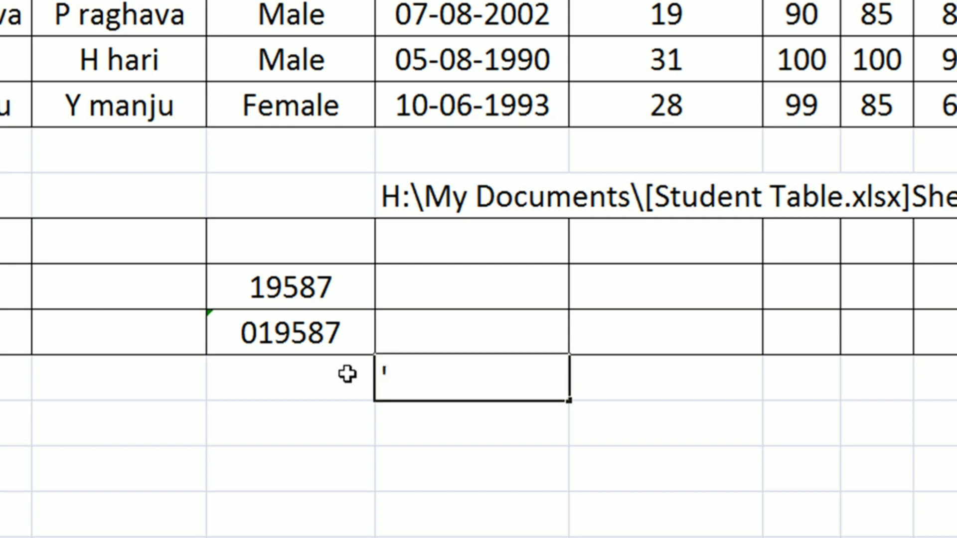
text(019587)
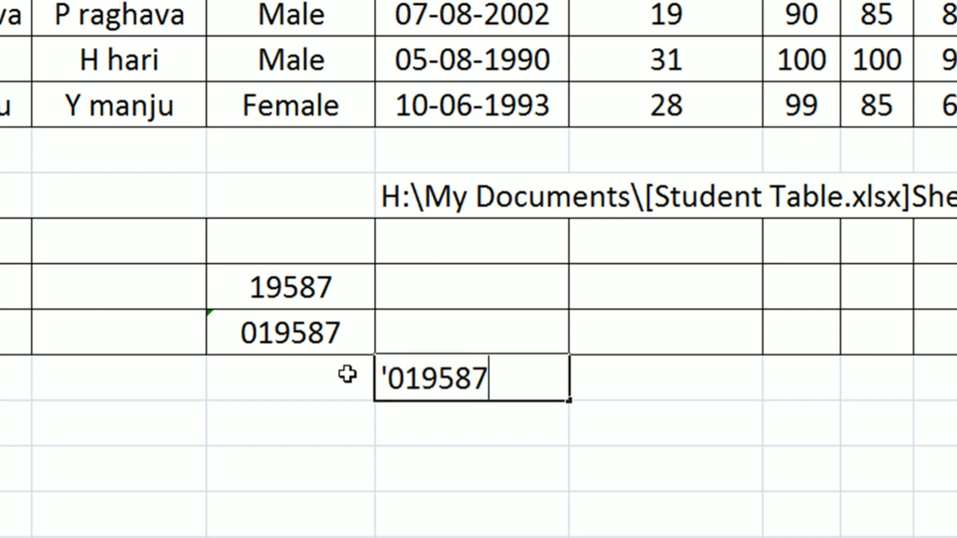
key(Return)
key(Up)
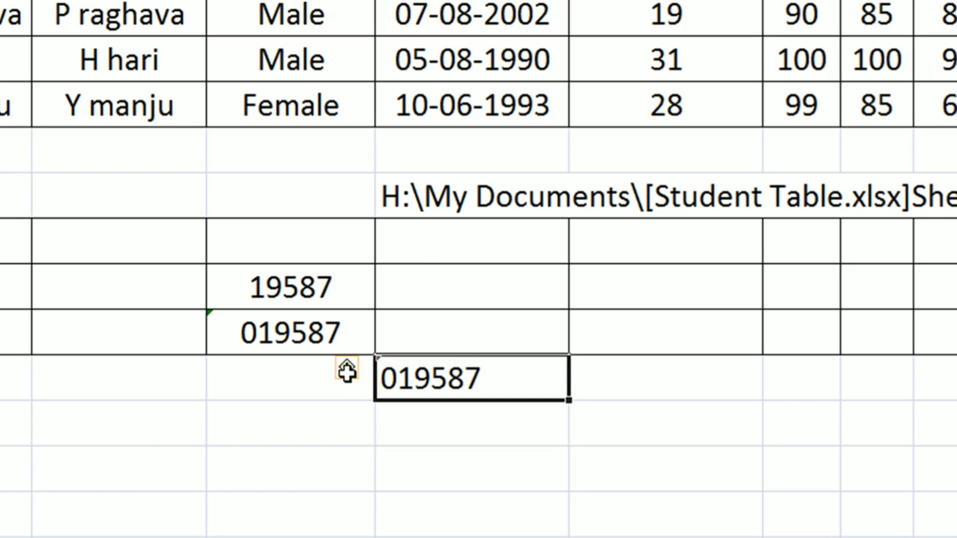
click(319, 219)
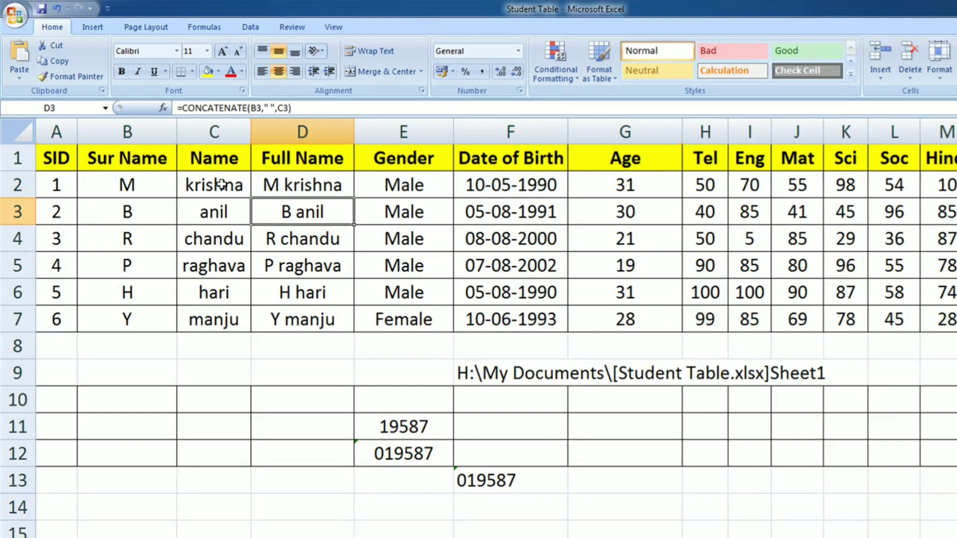
Step: Copy the six names in C2:C7
drag(220, 183, 215, 319)
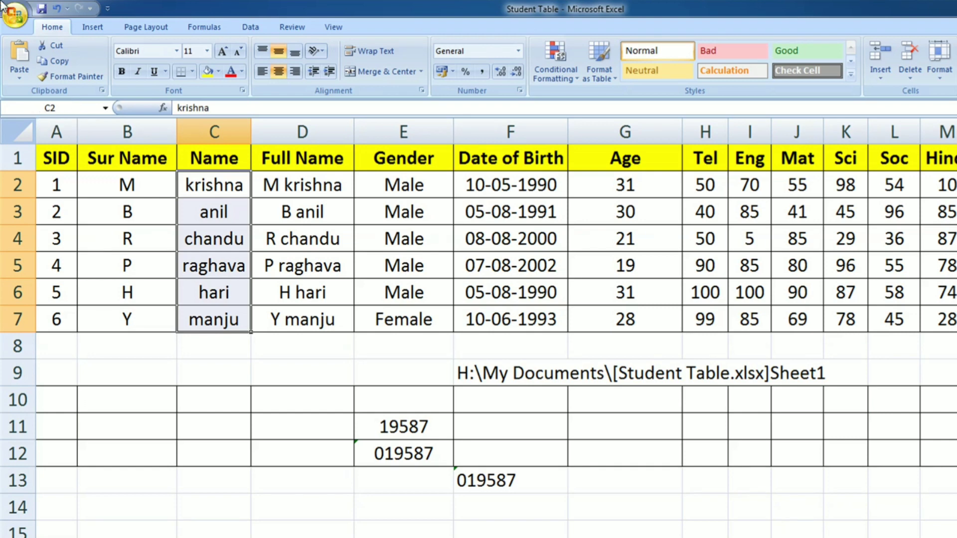
right_click(213, 189)
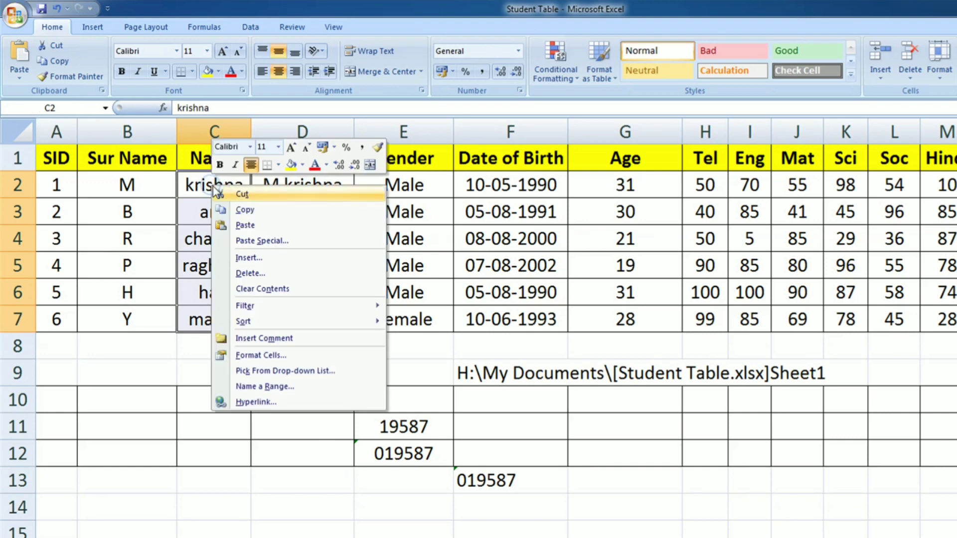
click(244, 210)
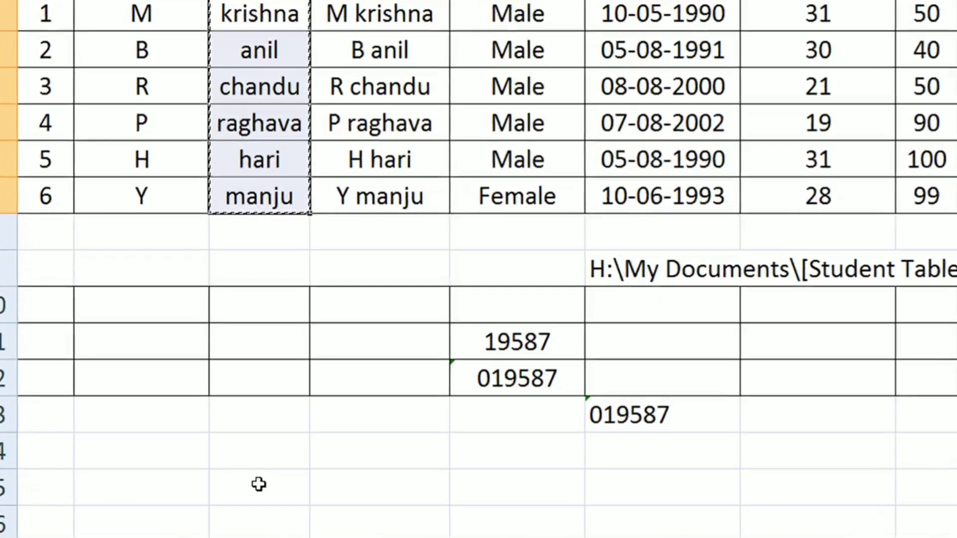
Step: Paste the names transposed across row 15, from C15 to H15
click(217, 527)
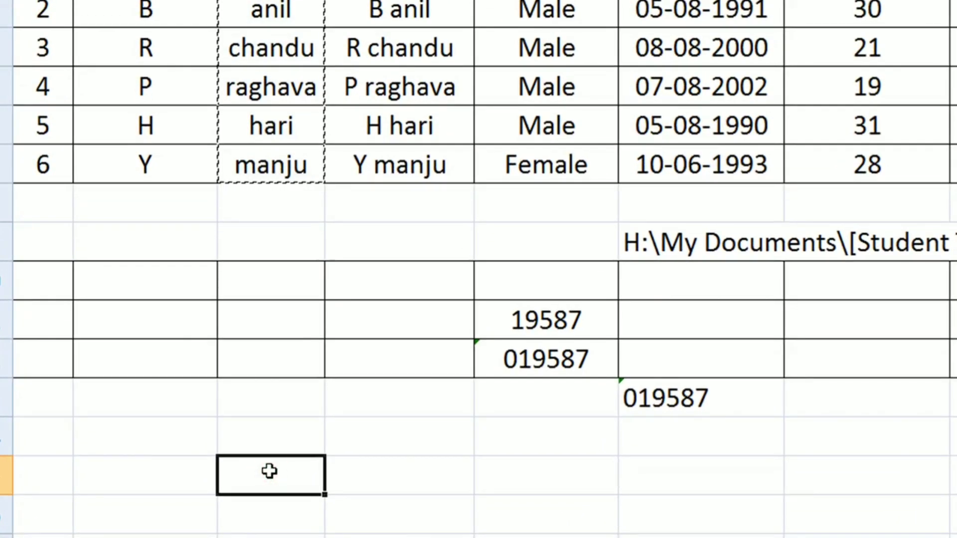
right_click(269, 472)
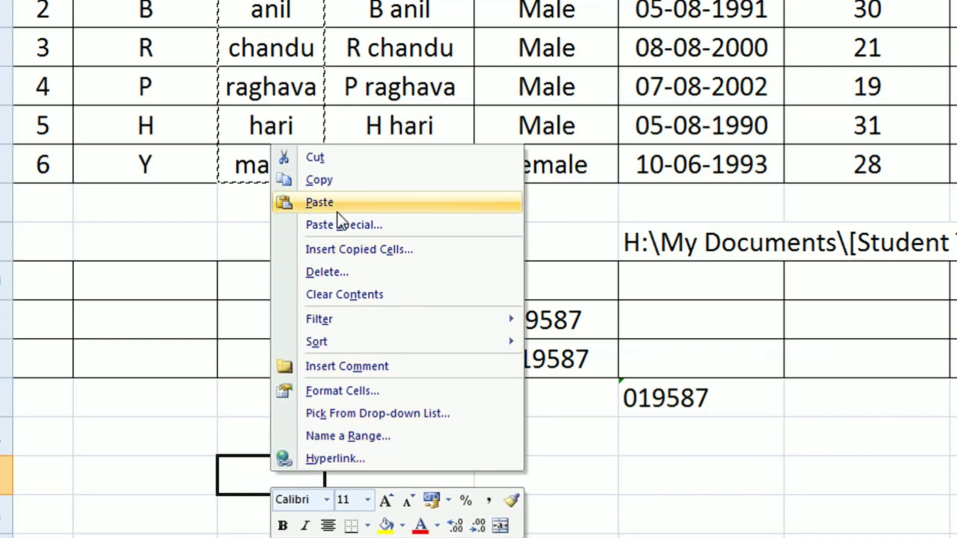
click(374, 226)
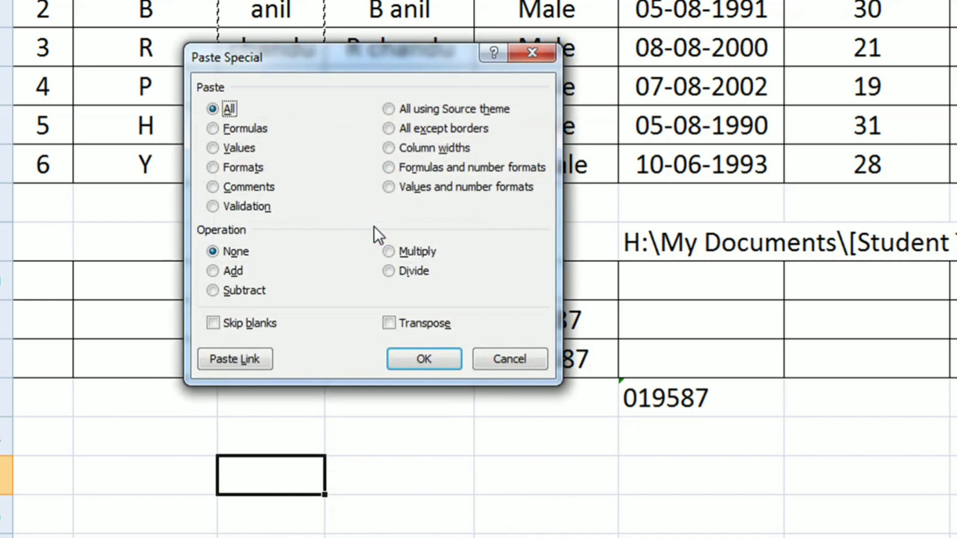
drag(352, 70, 374, 29)
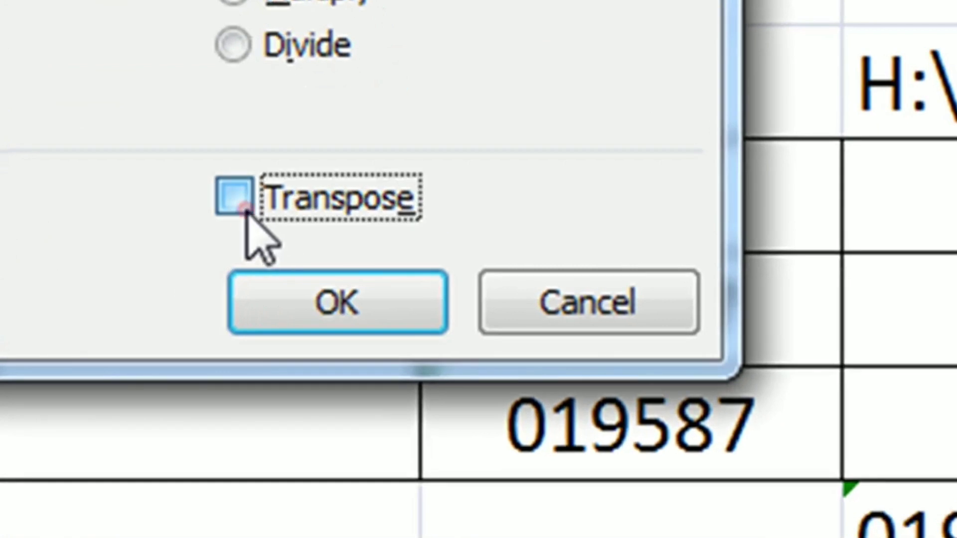
click(238, 204)
click(285, 275)
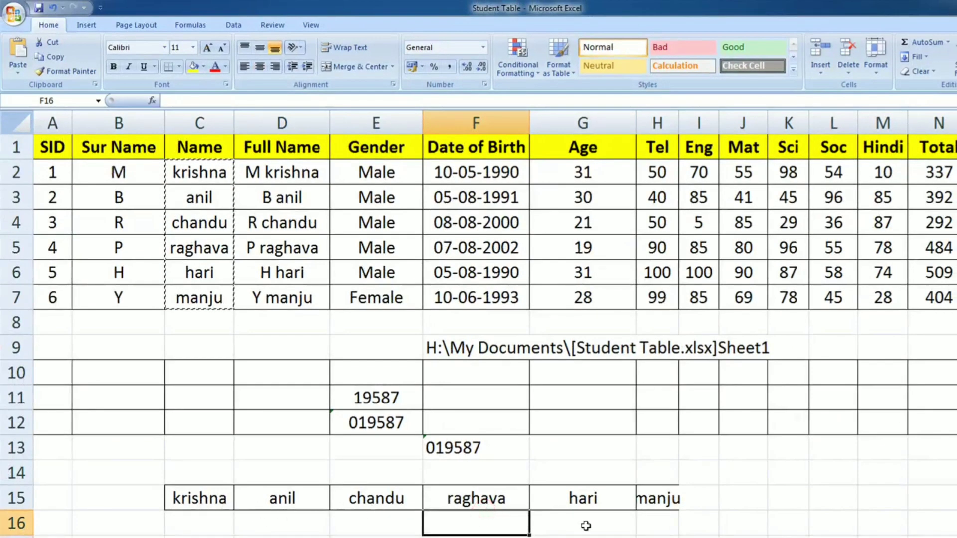
click(706, 504)
Step: Clear the copy outline and review the lowercase names krishna through manju in column C
key(Escape)
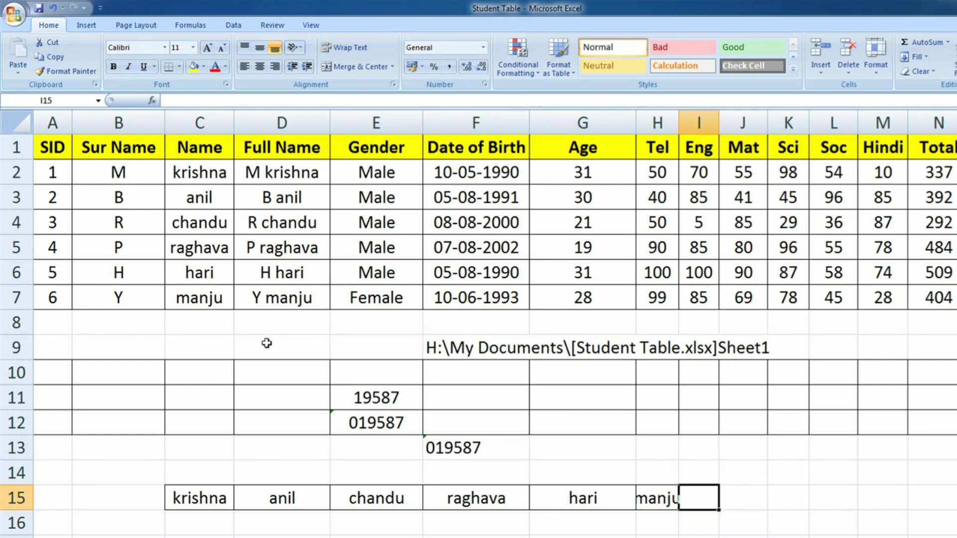
click(281, 406)
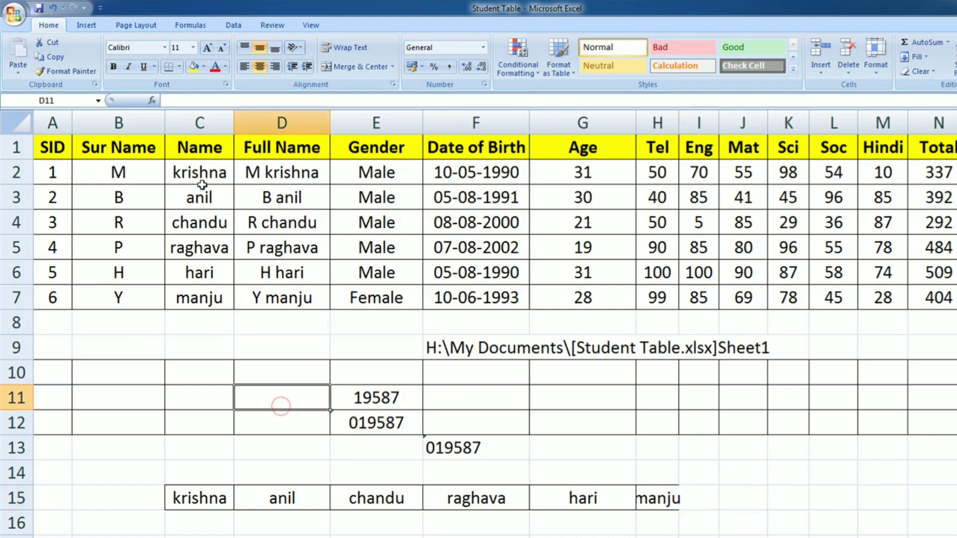
drag(199, 172, 201, 189)
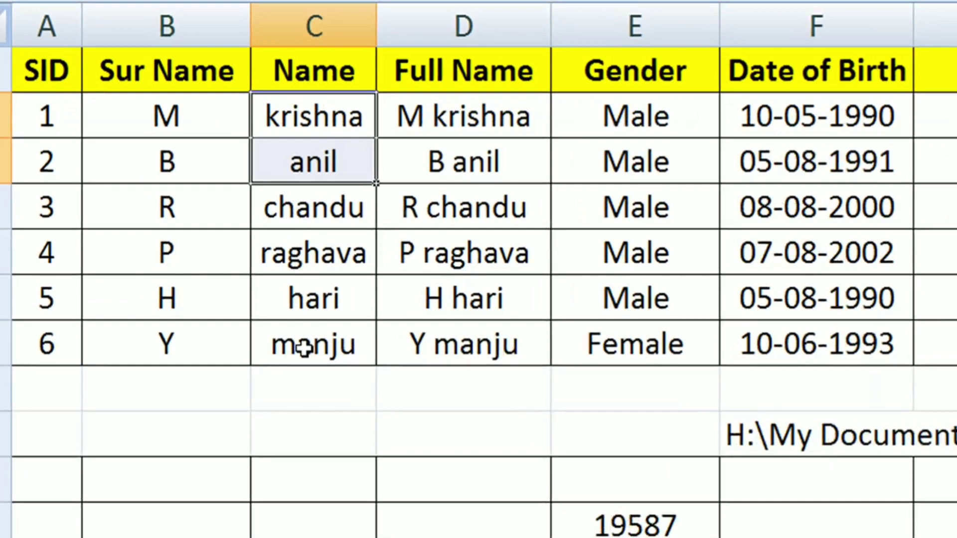
click(304, 348)
click(305, 119)
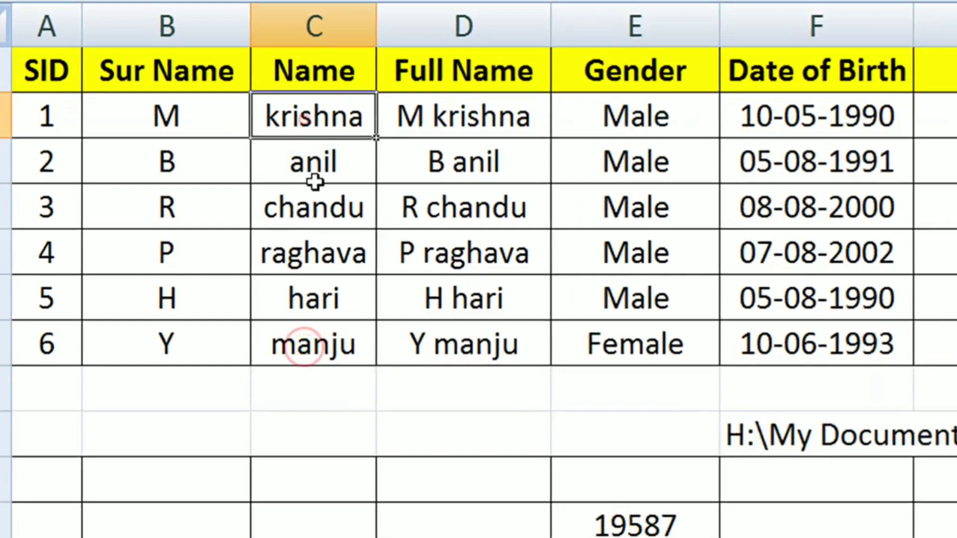
click(313, 191)
click(319, 340)
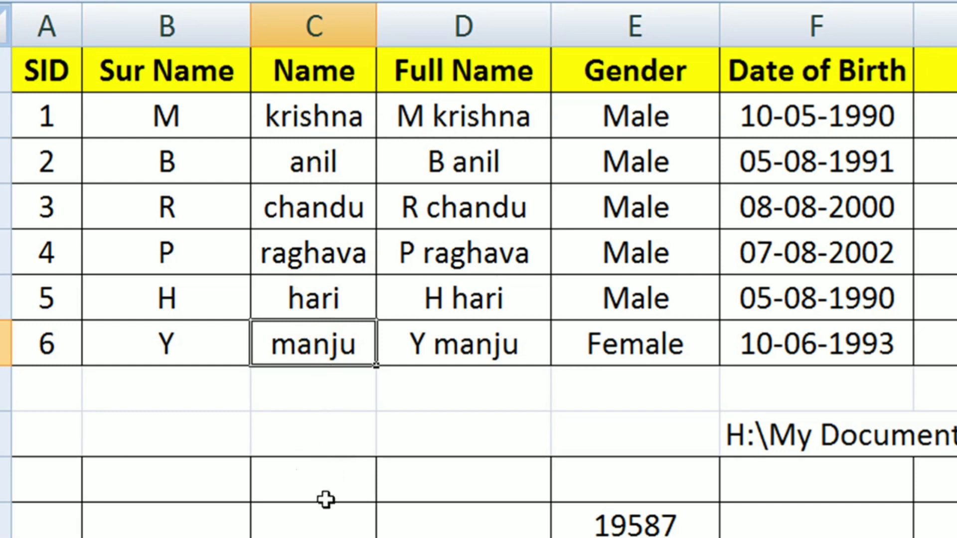
Step: Enter =PROPER(C2) in C10, fill it down to C15, and copy C10:C15
click(297, 482)
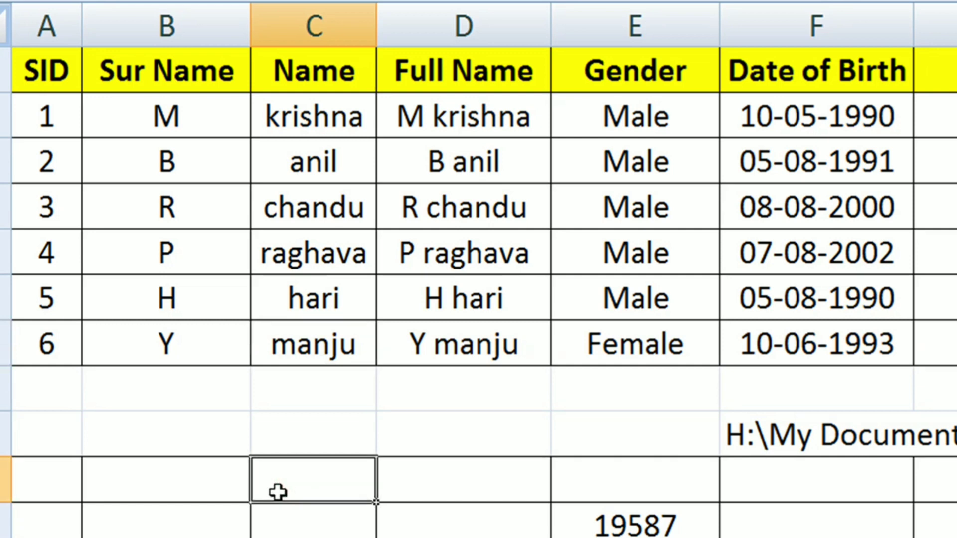
text(=)
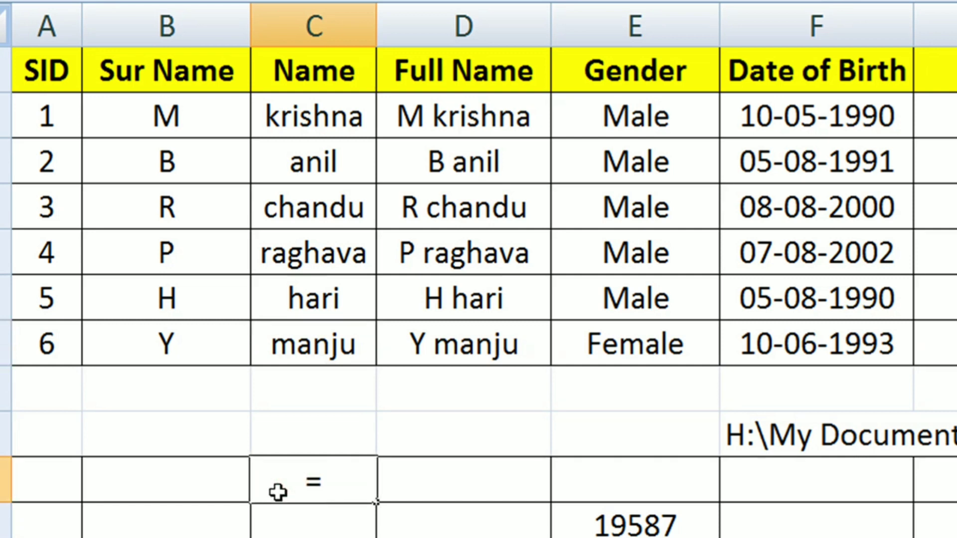
text(proper)
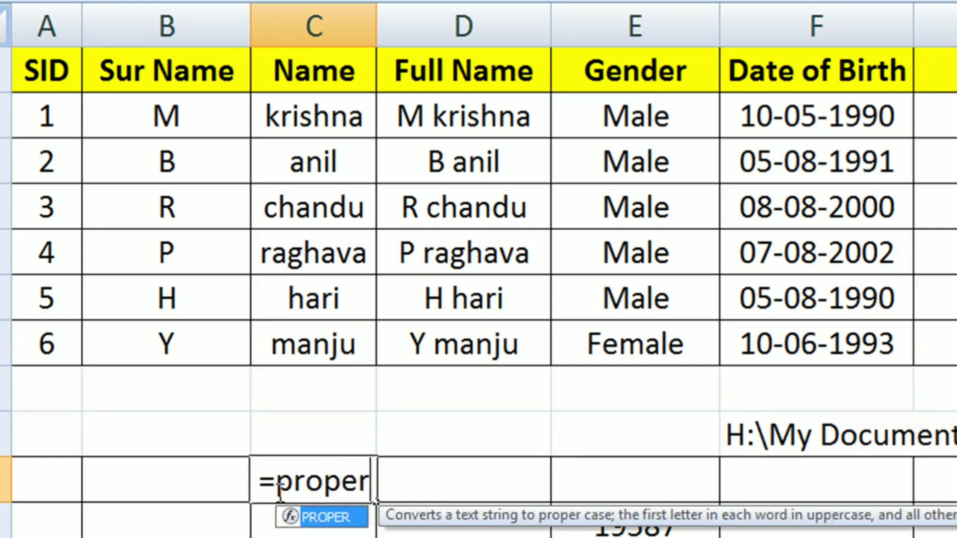
text(()
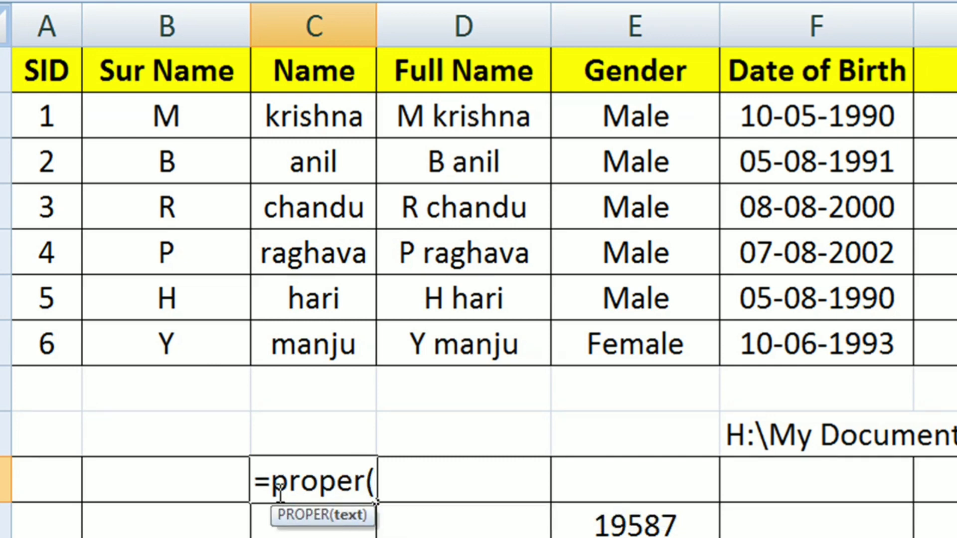
text(c2)
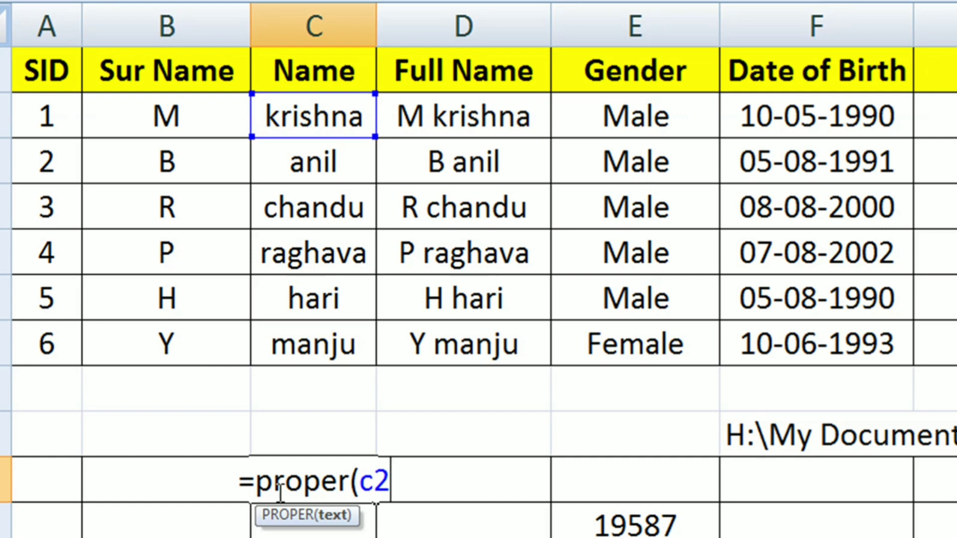
text())
key(Return)
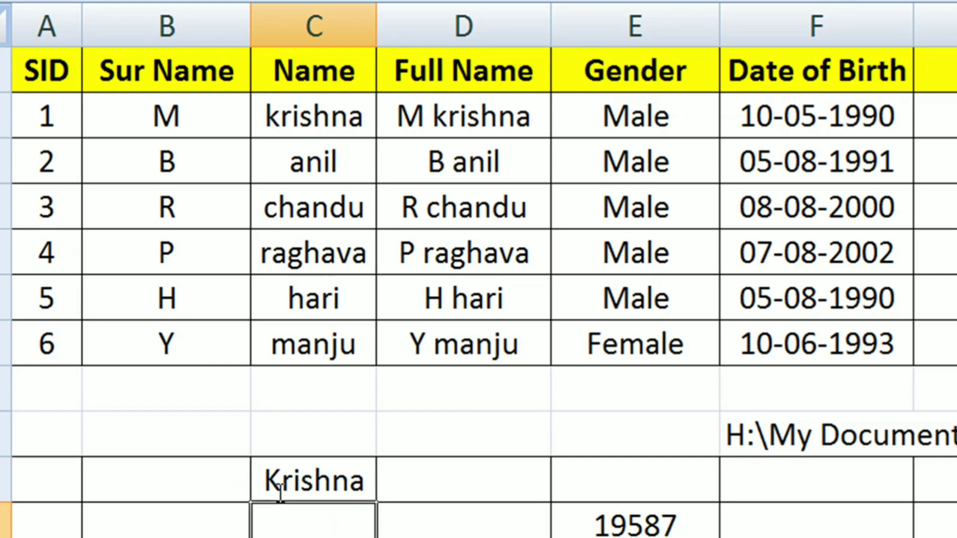
click(305, 480)
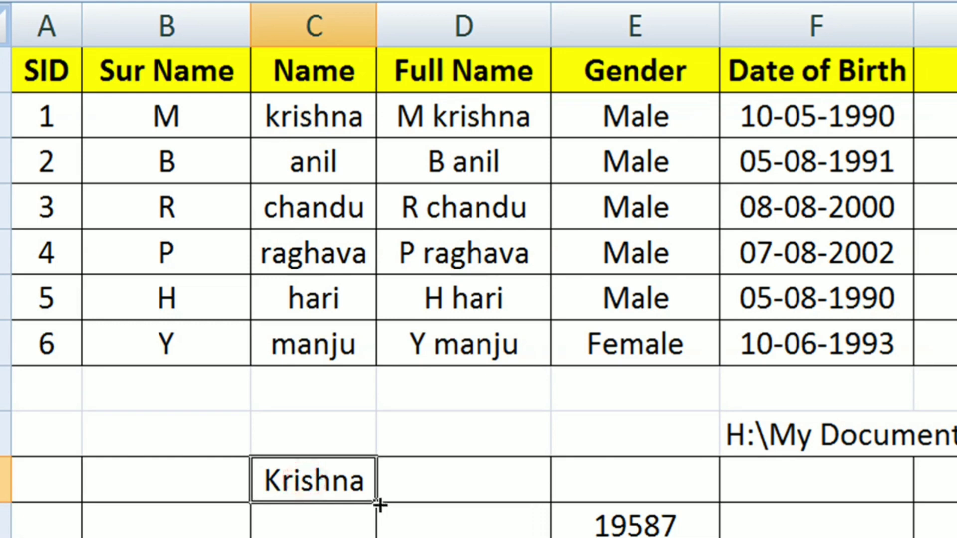
drag(378, 505, 322, 459)
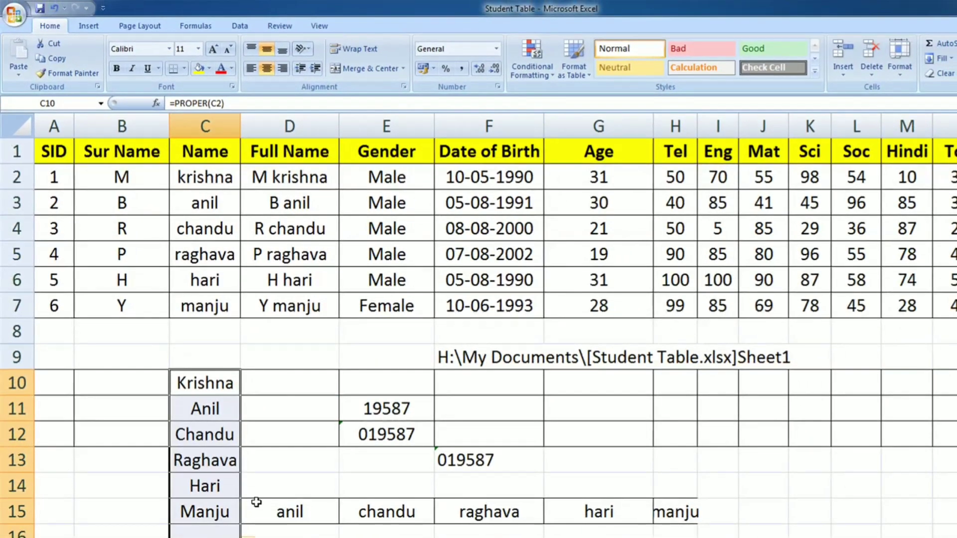
click(259, 491)
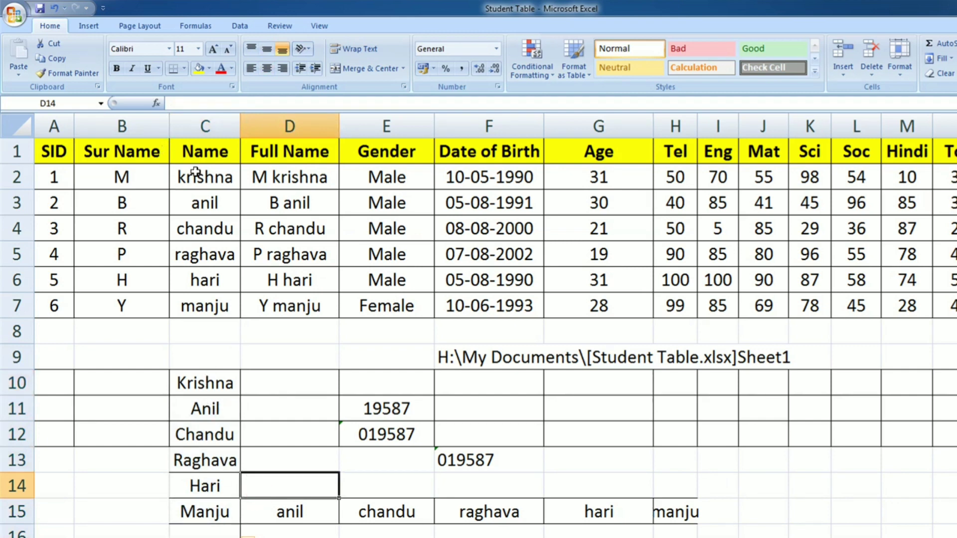
drag(196, 379, 219, 511)
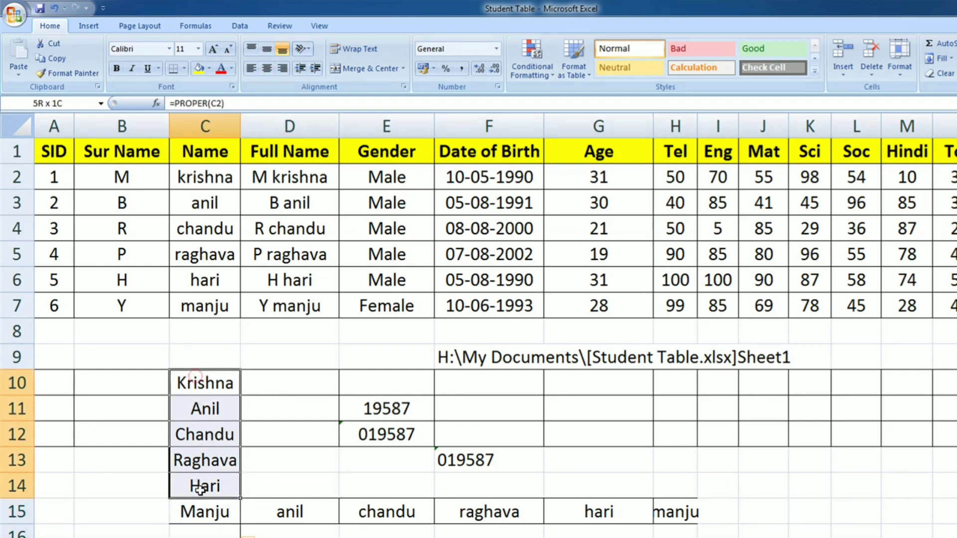
key(ctrl+c)
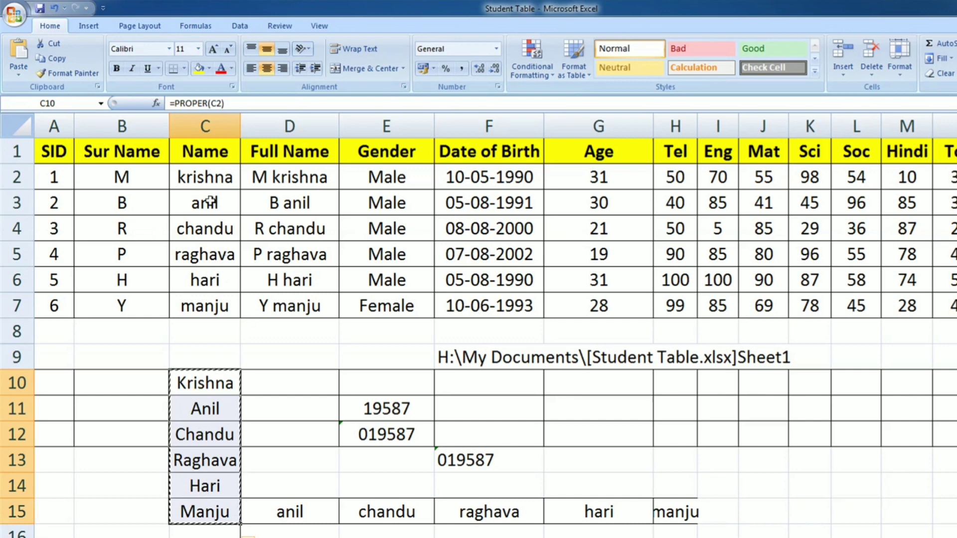
Step: Paste the Krishna–Manju results over C2:C7 as values only, replacing the lowercase names
click(208, 179)
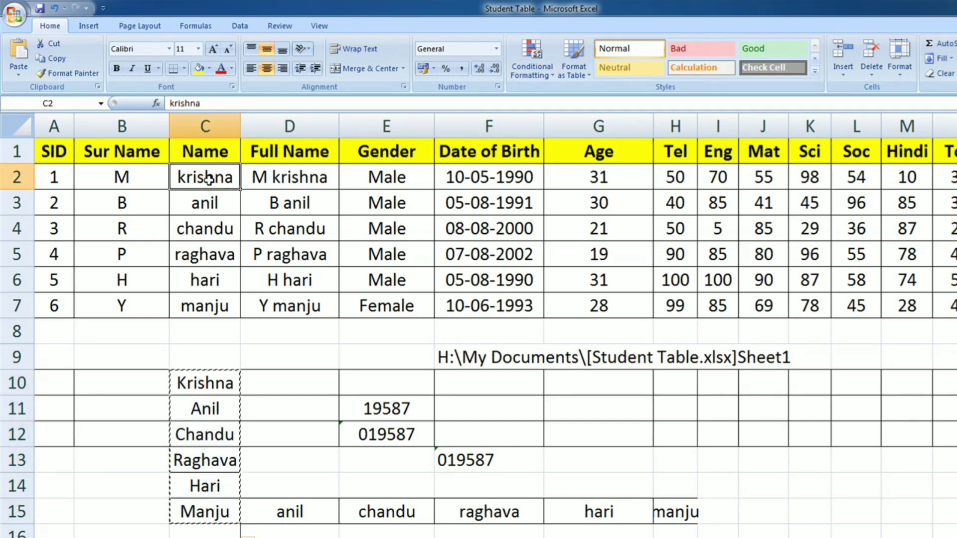
key(ctrl+v)
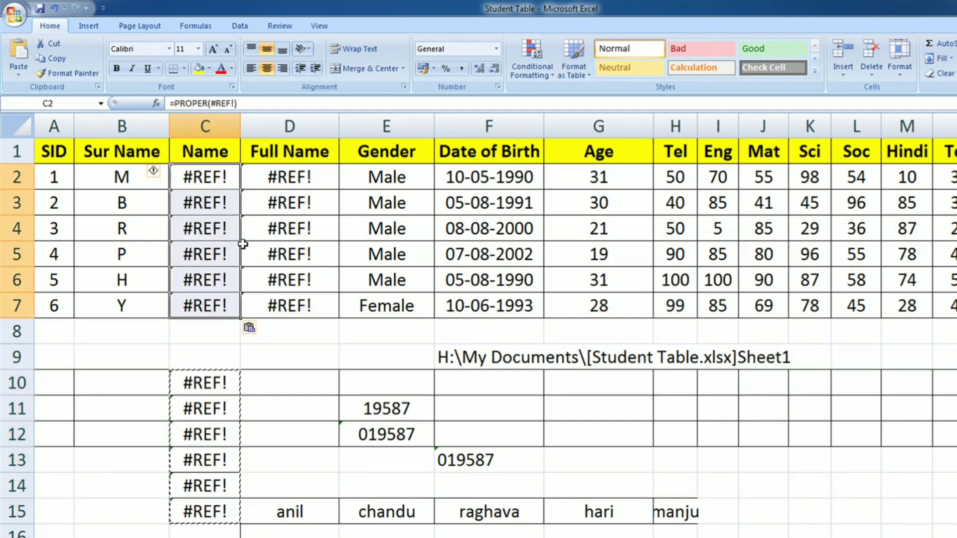
key(ctrl+z)
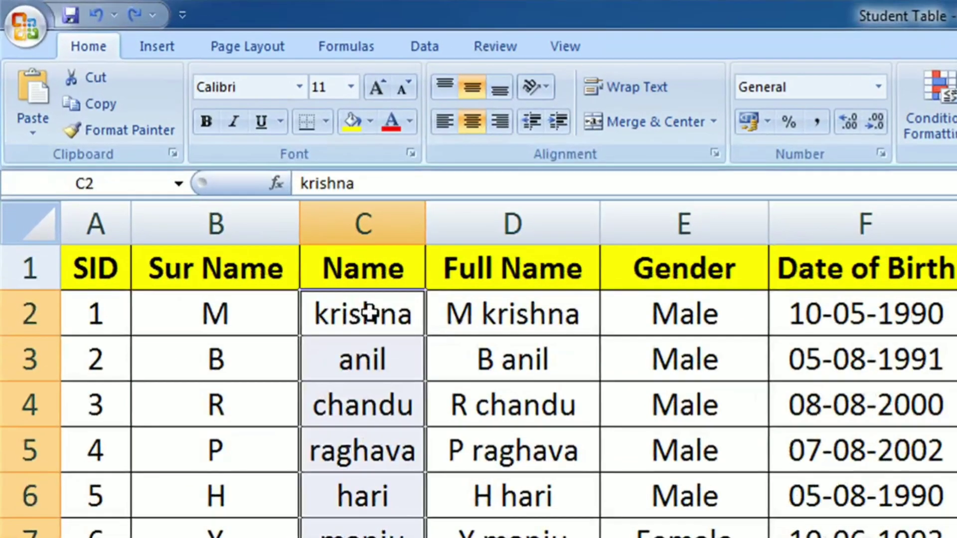
click(369, 313)
right_click(368, 312)
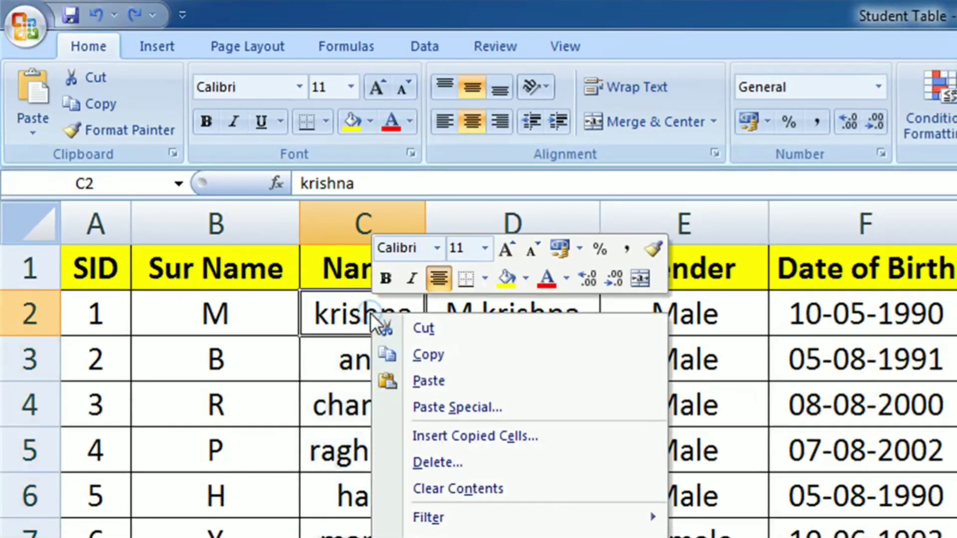
click(427, 408)
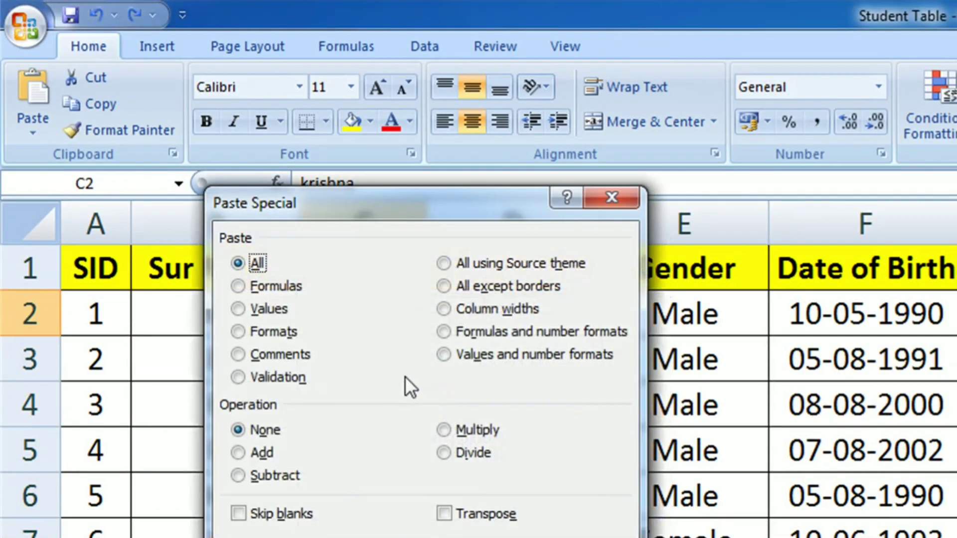
click(277, 310)
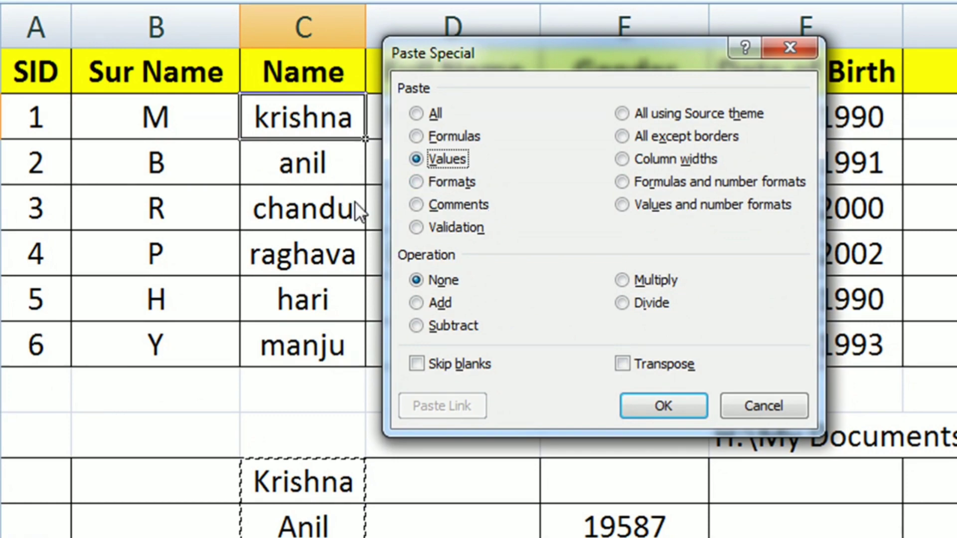
click(663, 400)
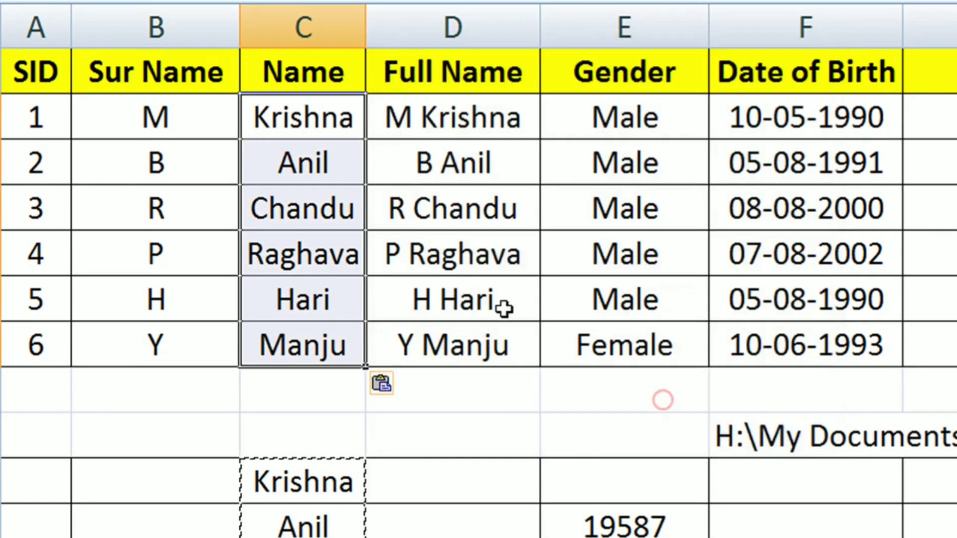
click(403, 532)
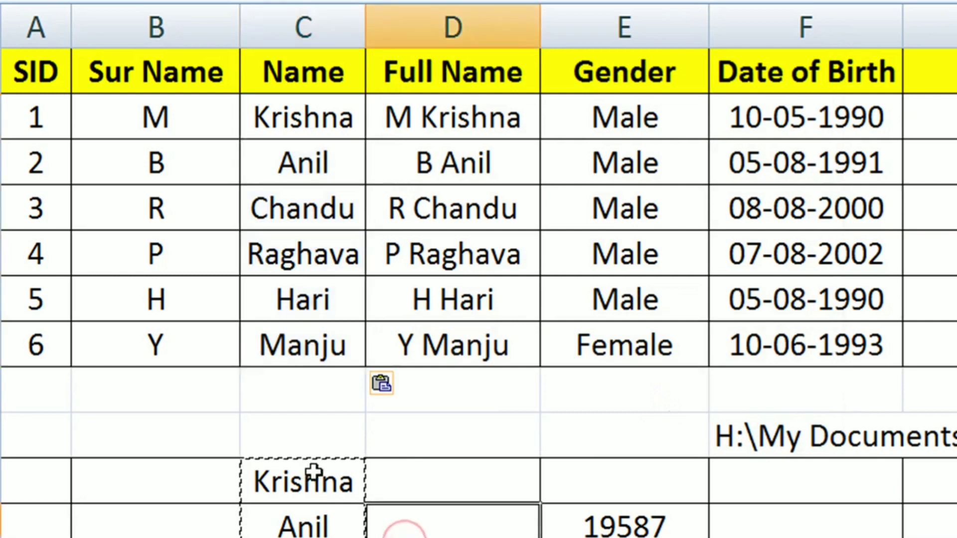
drag(320, 476, 319, 528)
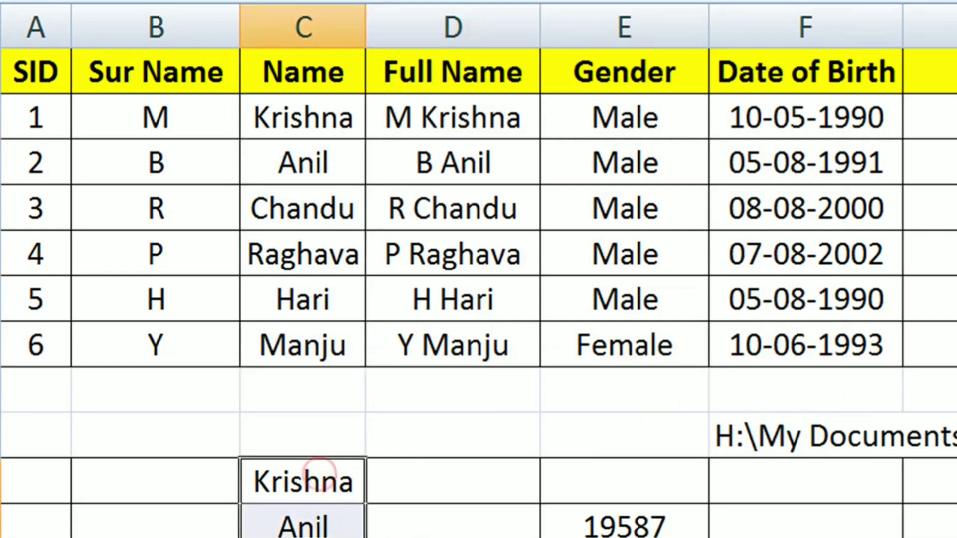
click(453, 536)
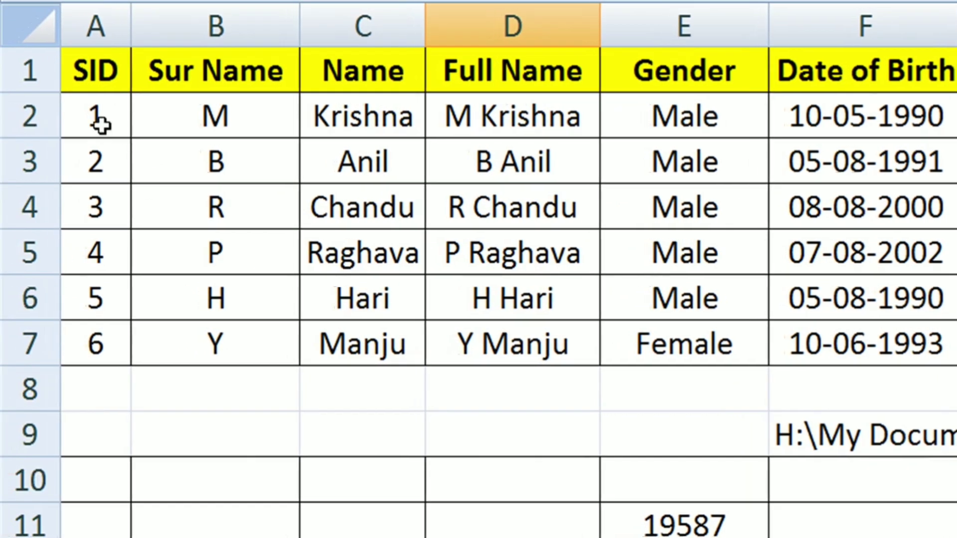
drag(100, 123, 121, 340)
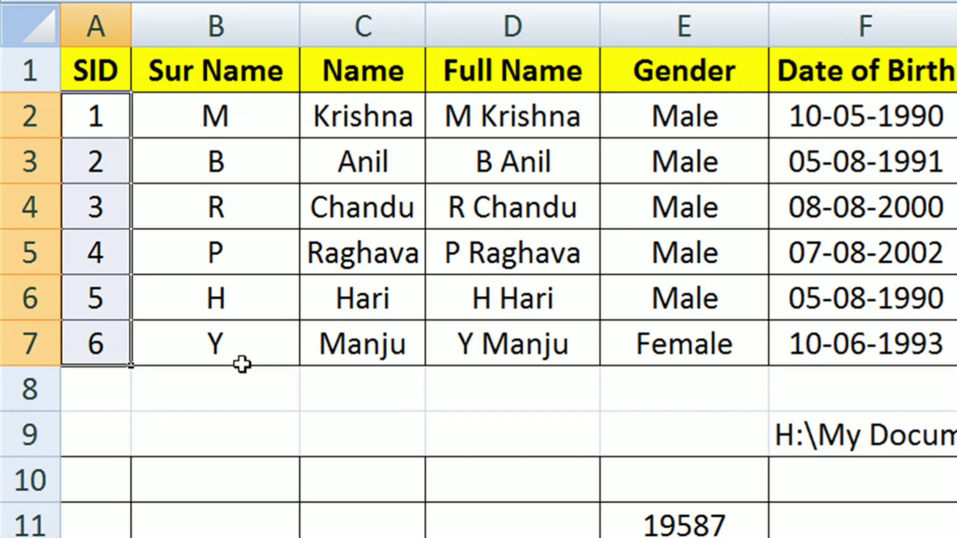
click(99, 133)
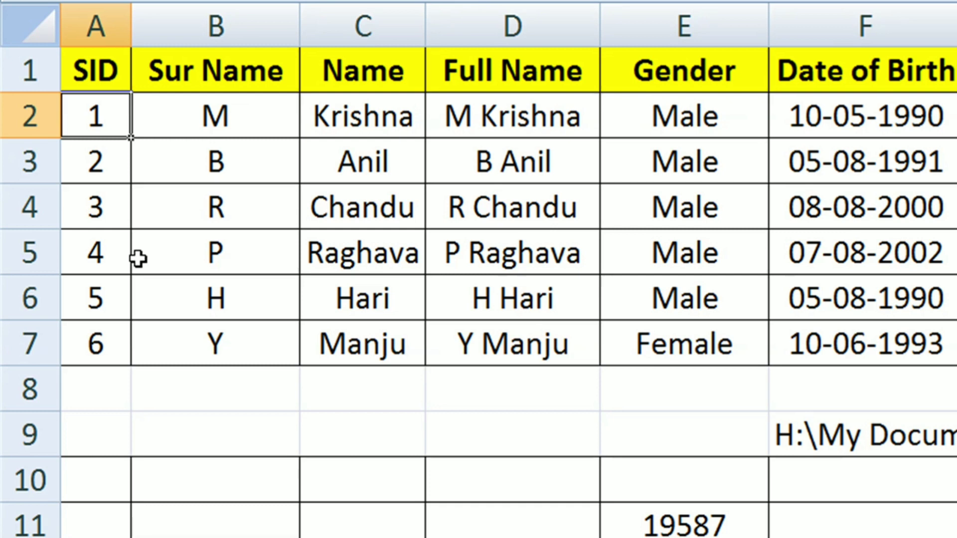
text(=)
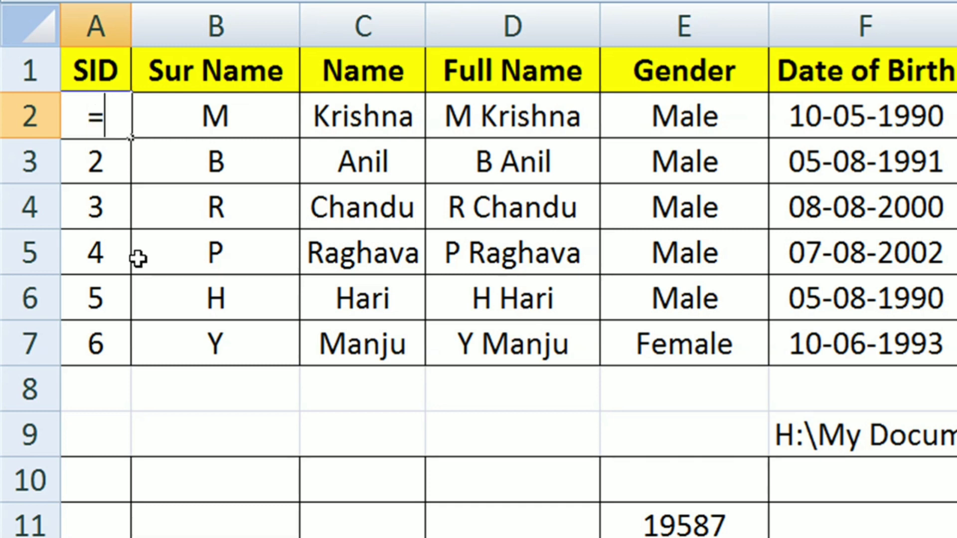
text(roman)
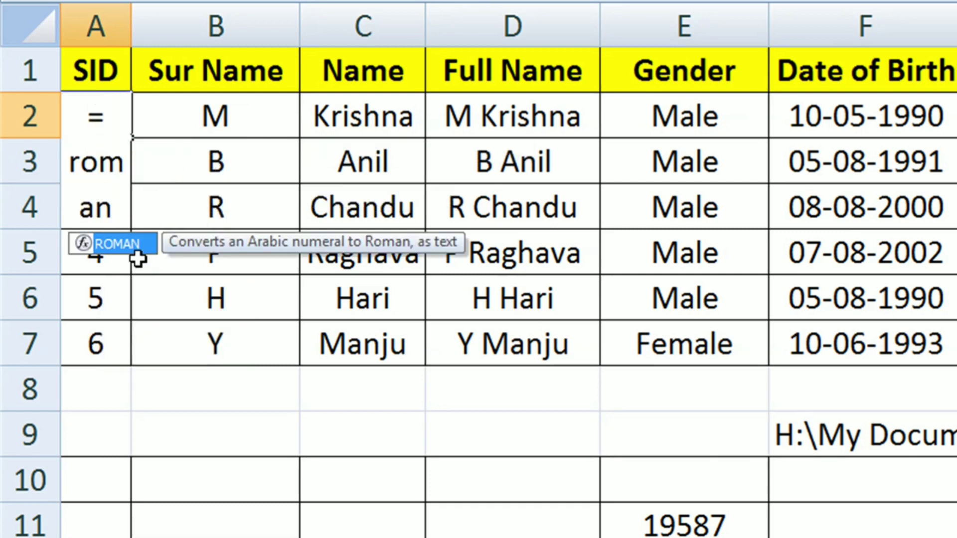
key(Escape)
key(Escape)
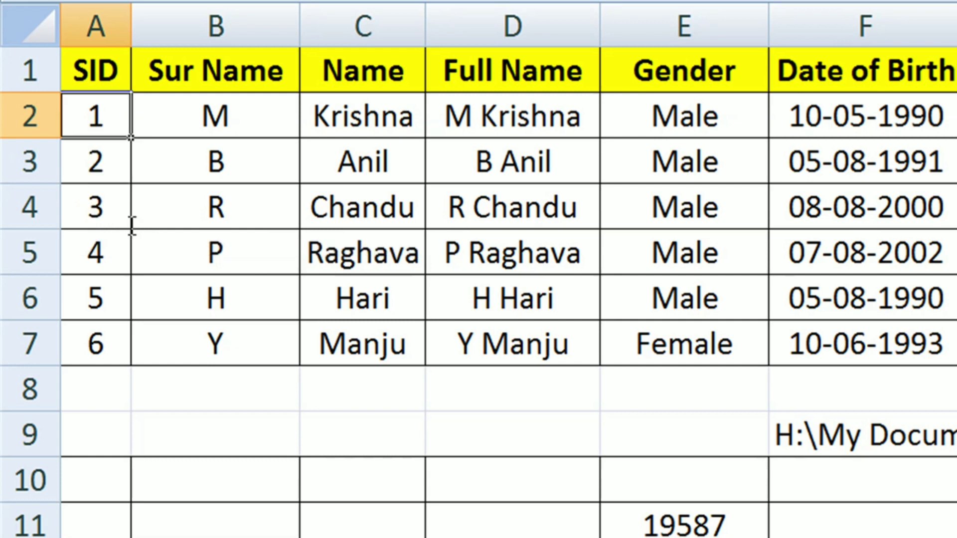
Step: Widen column A and fill =ROMAN(ROW(1:1)) from A2 to A7, giving I through VI
drag(131, 12, 260, 15)
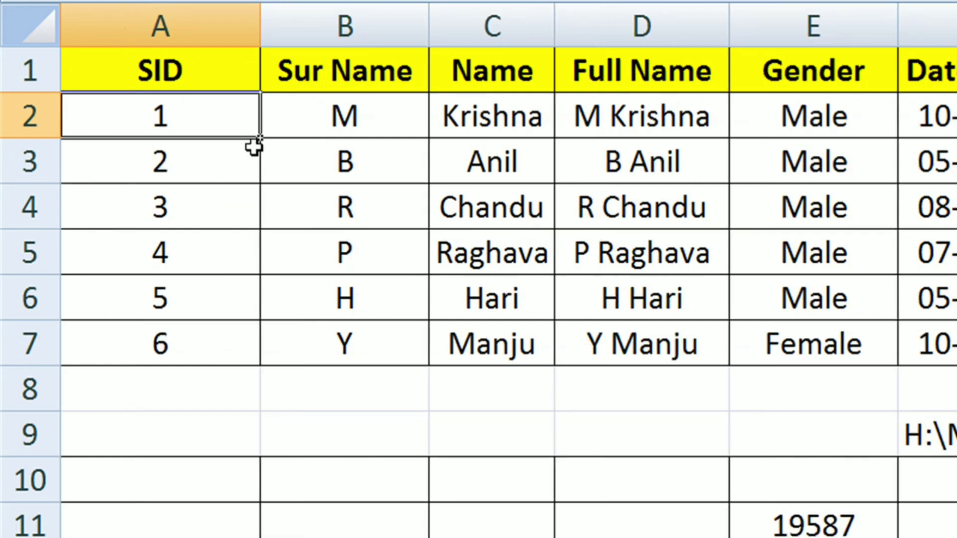
text(=roman)
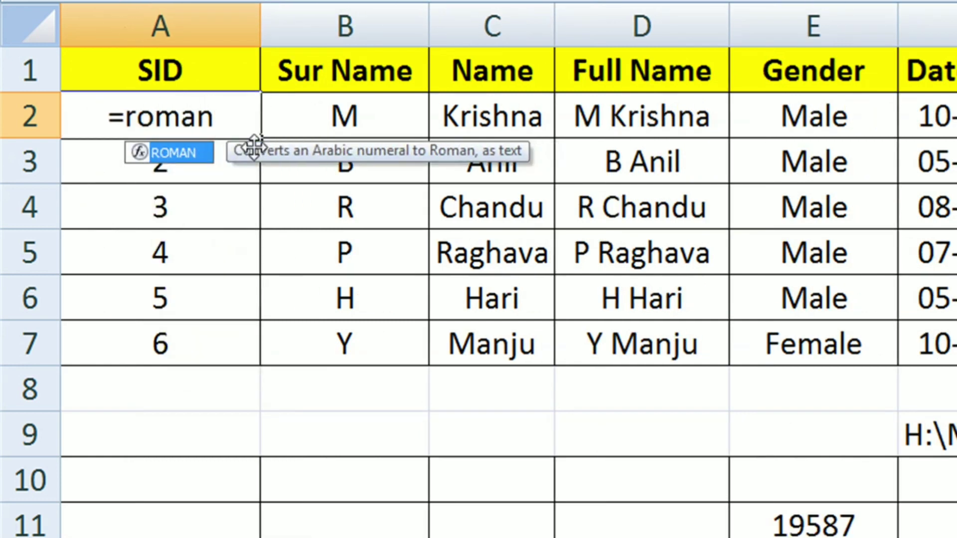
text(()
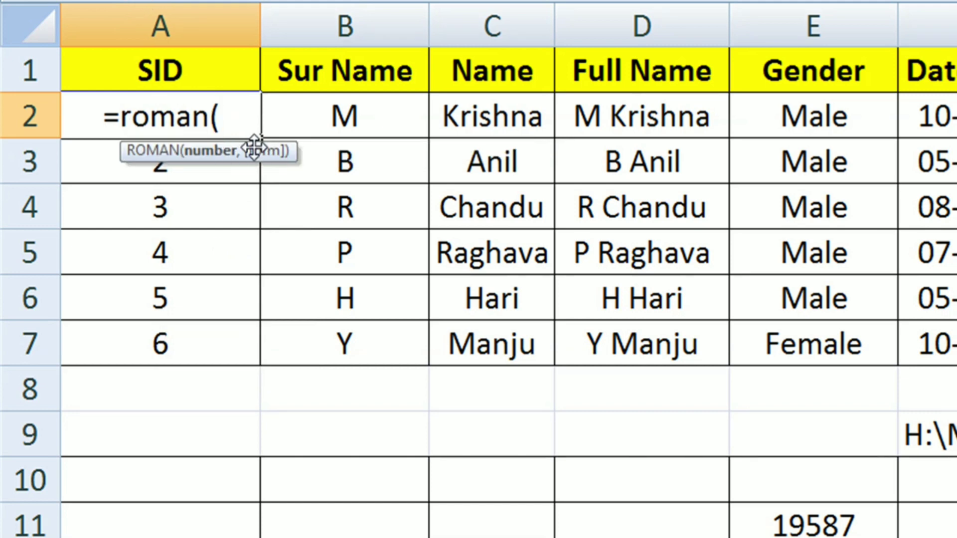
text(r)
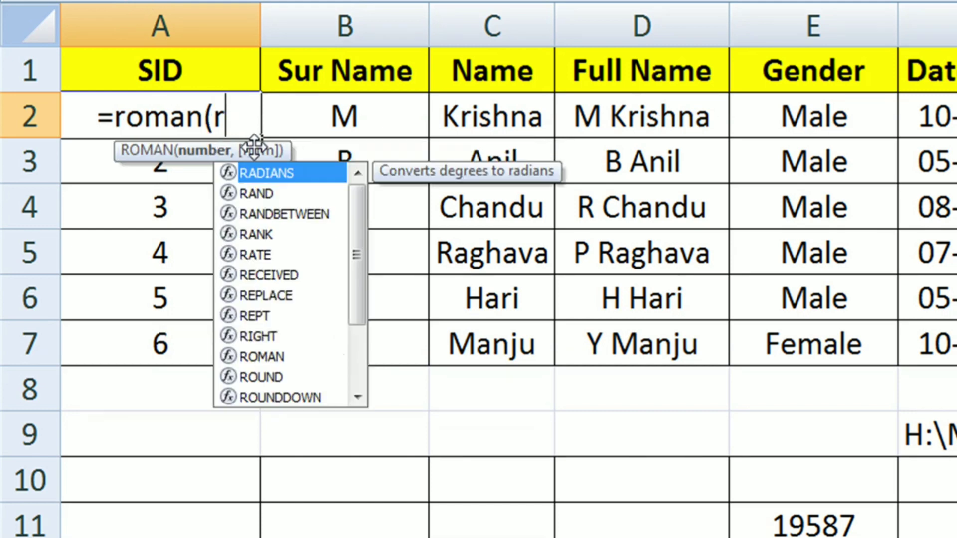
text(ow)
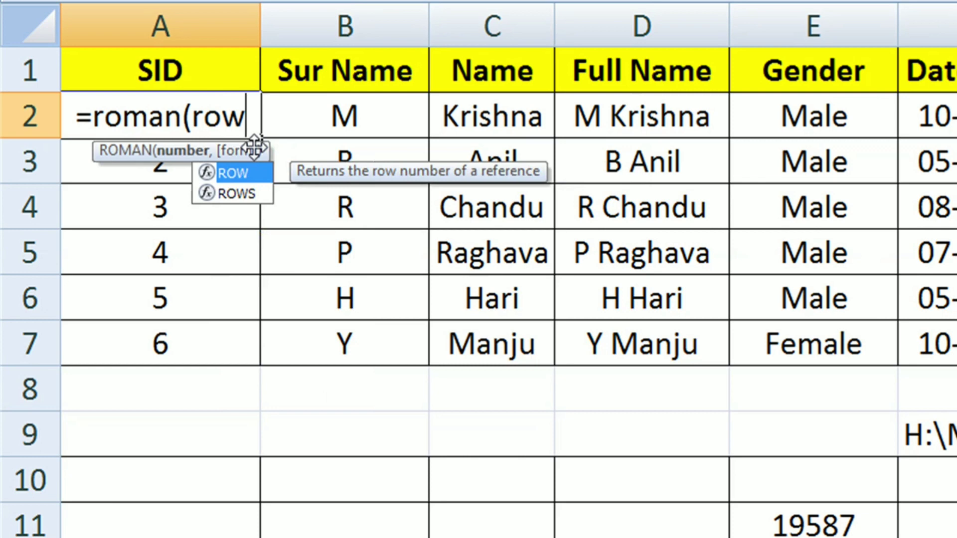
text((1)
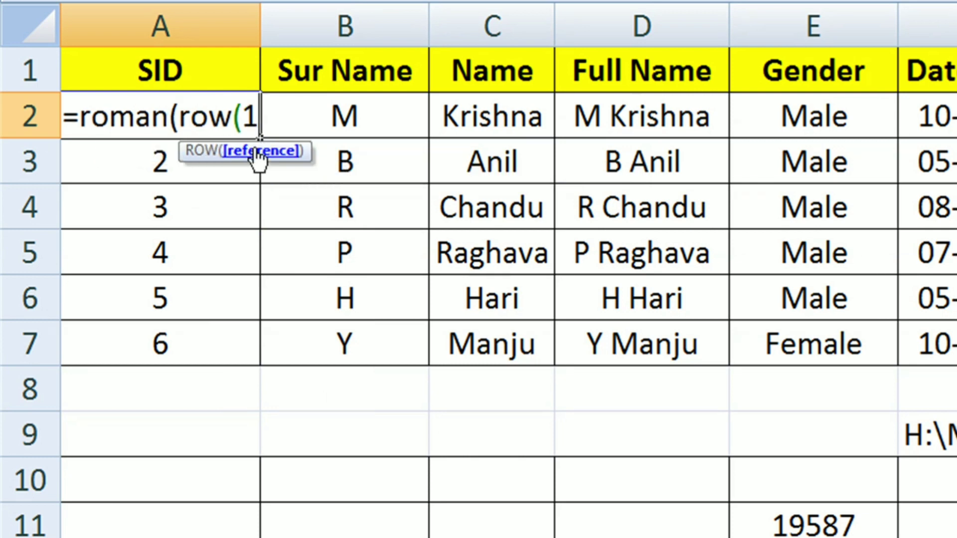
text(:1))
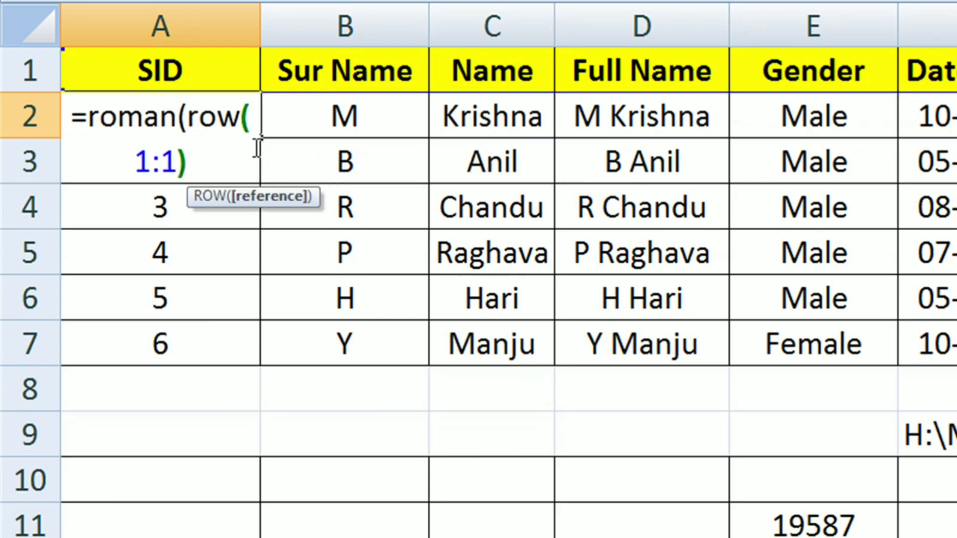
text())
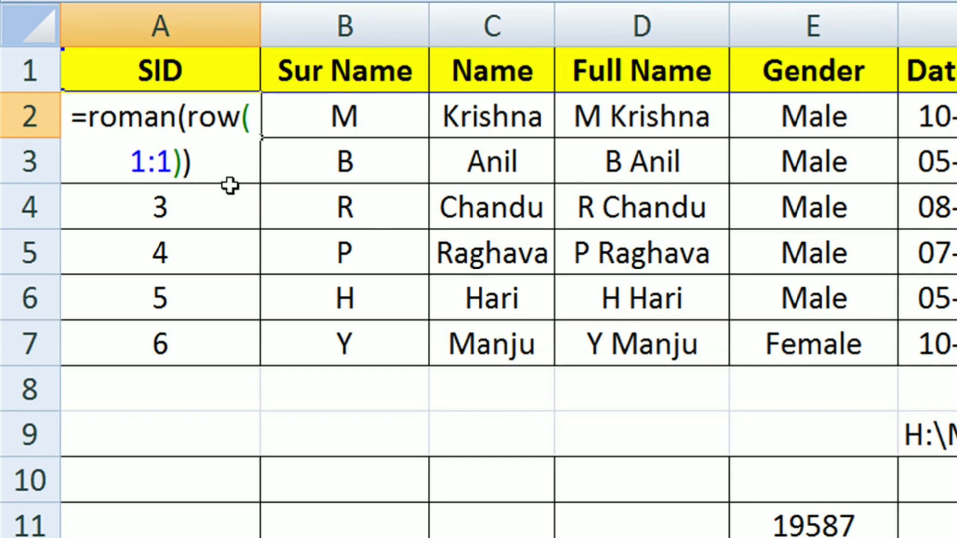
key(Return)
click(180, 115)
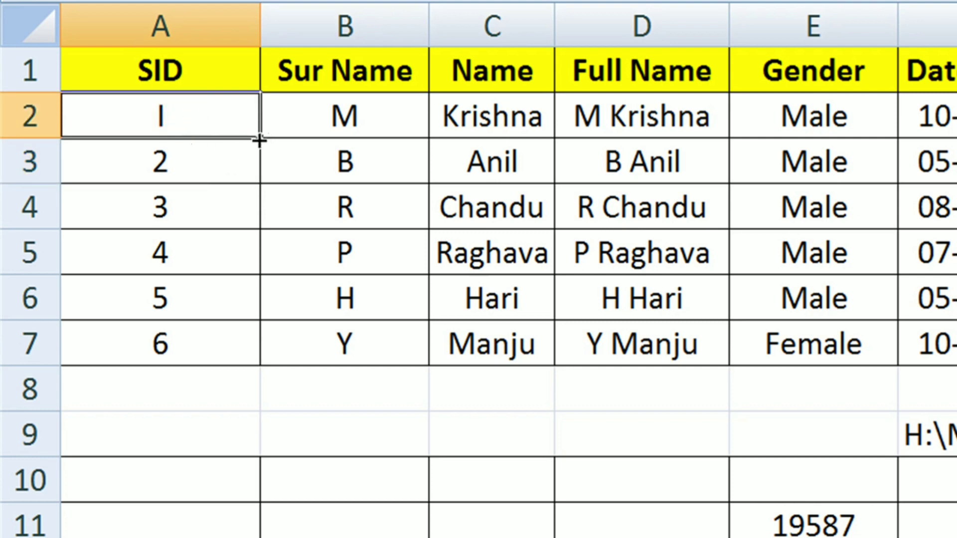
drag(259, 140, 253, 365)
click(213, 133)
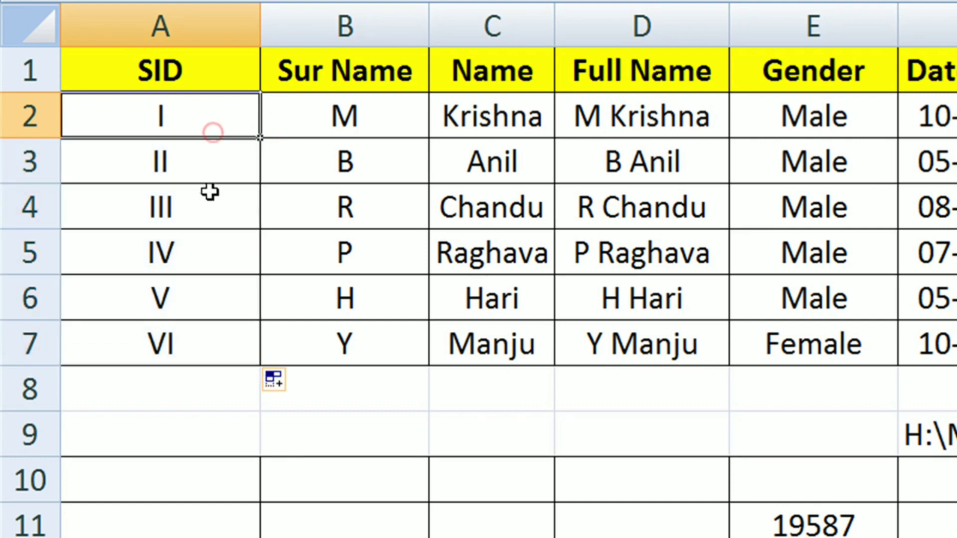
Step: Enter 1 and 2 in A10:A11 and fill the series down to A18
click(197, 490)
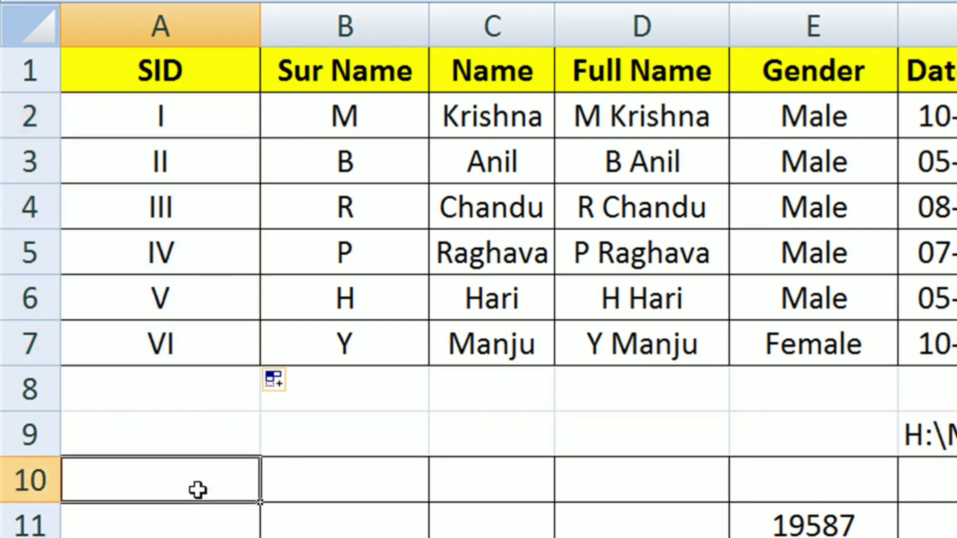
text(1)
key(Return)
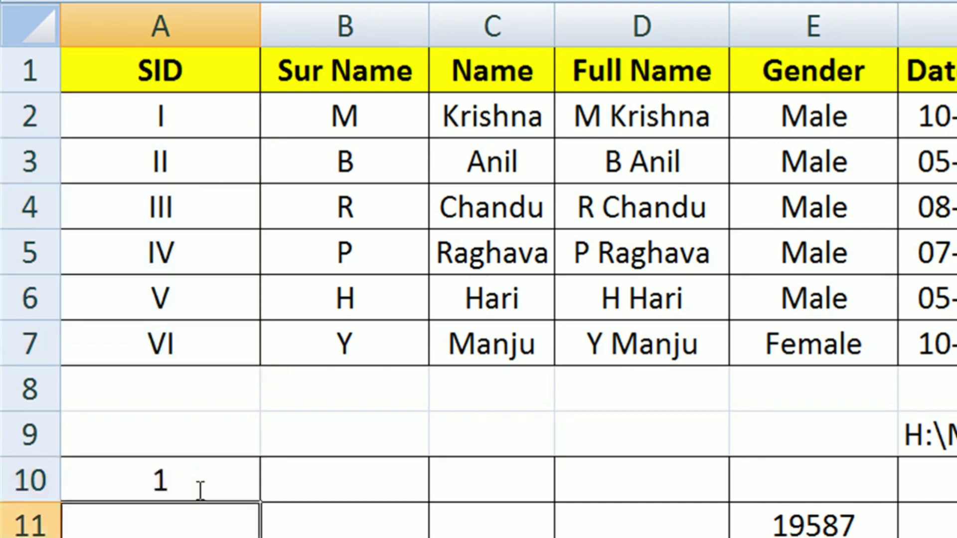
text(2)
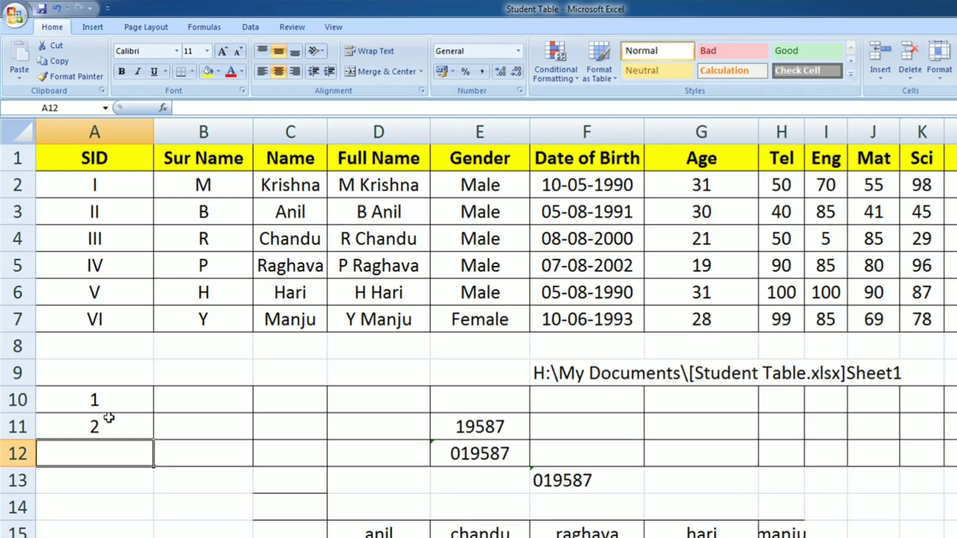
drag(113, 404, 161, 521)
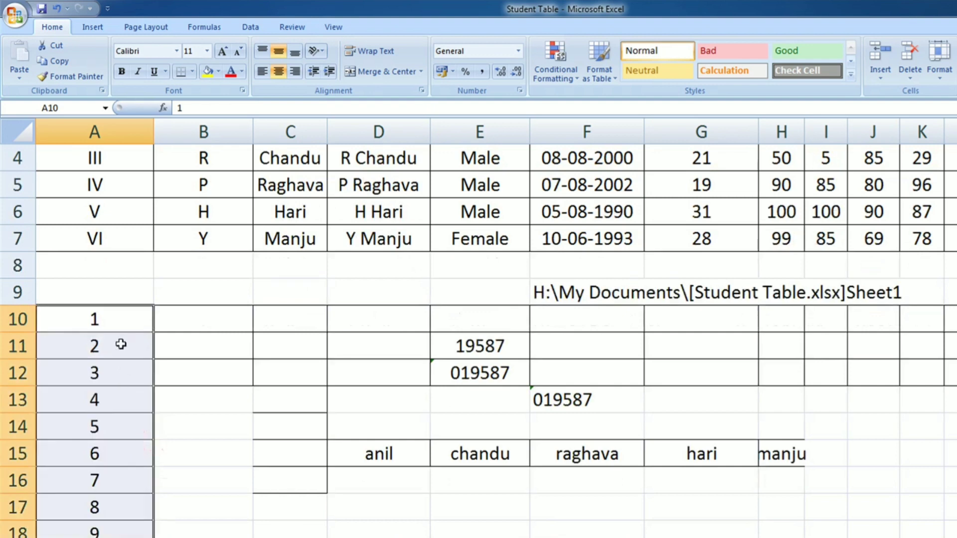
click(173, 343)
scroll(199, 408, up, 1)
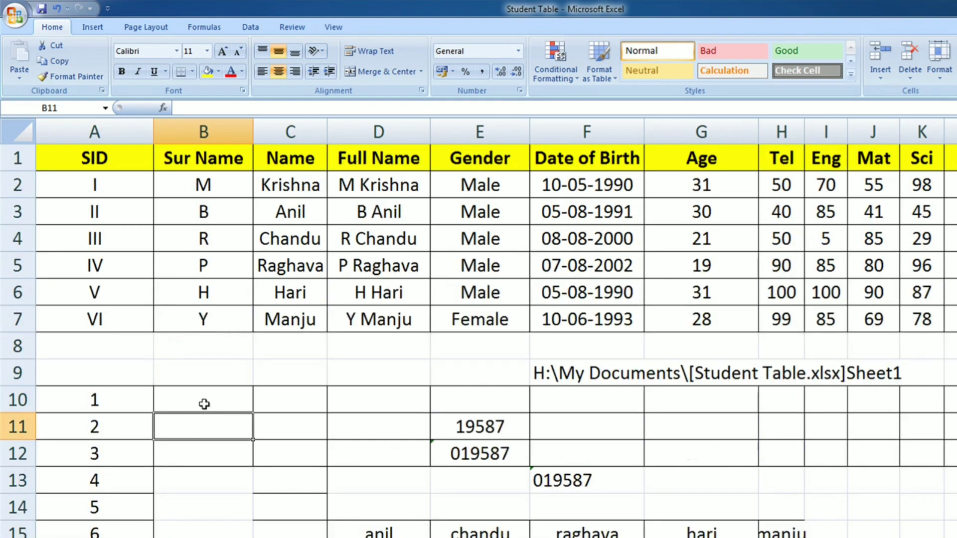
Step: Extend A2's ROMAN formula down to A8 so it shows VII
click(110, 185)
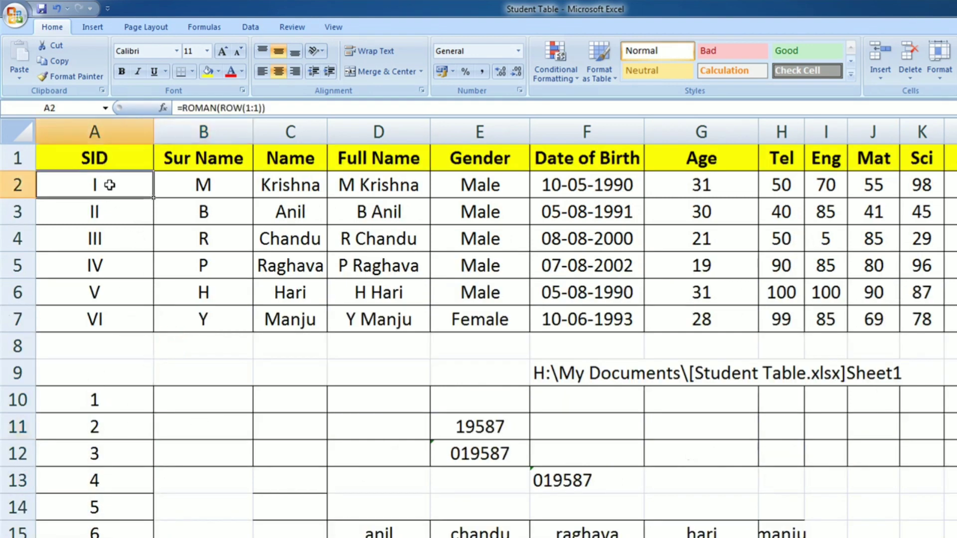
double_click(109, 185)
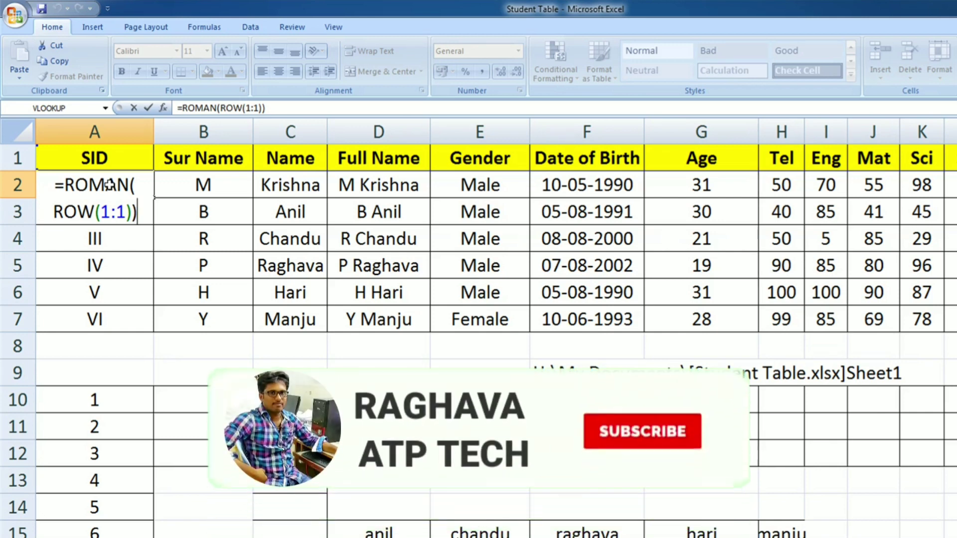
key(Return)
click(110, 186)
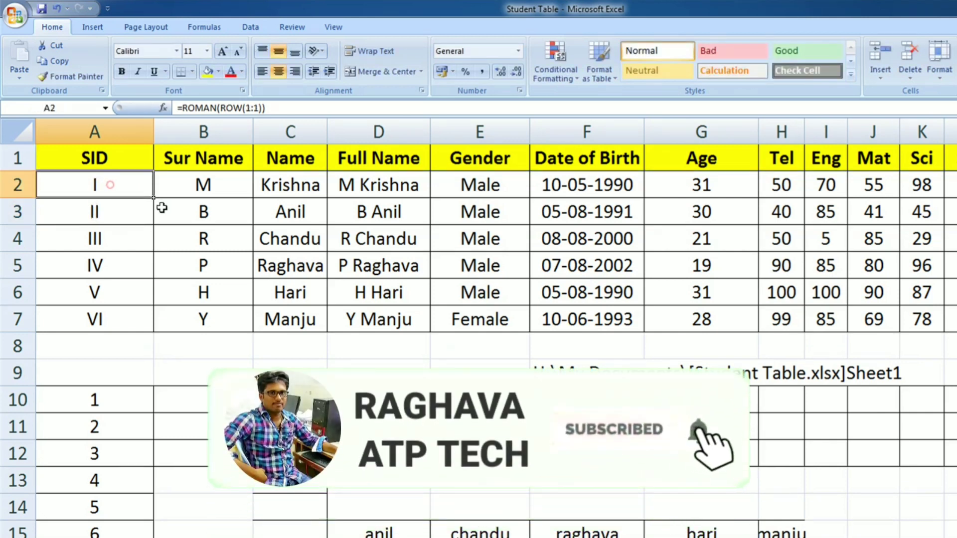
drag(153, 198, 151, 349)
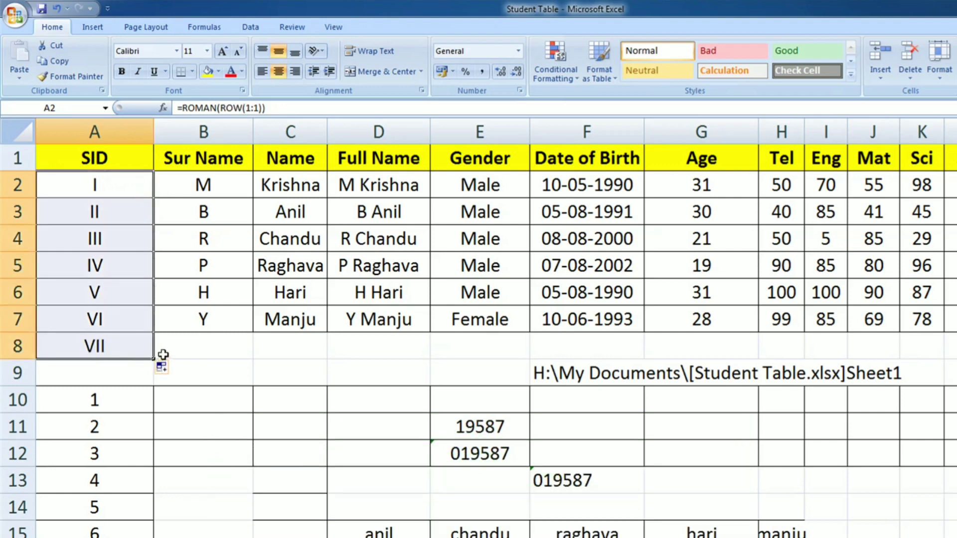
click(168, 352)
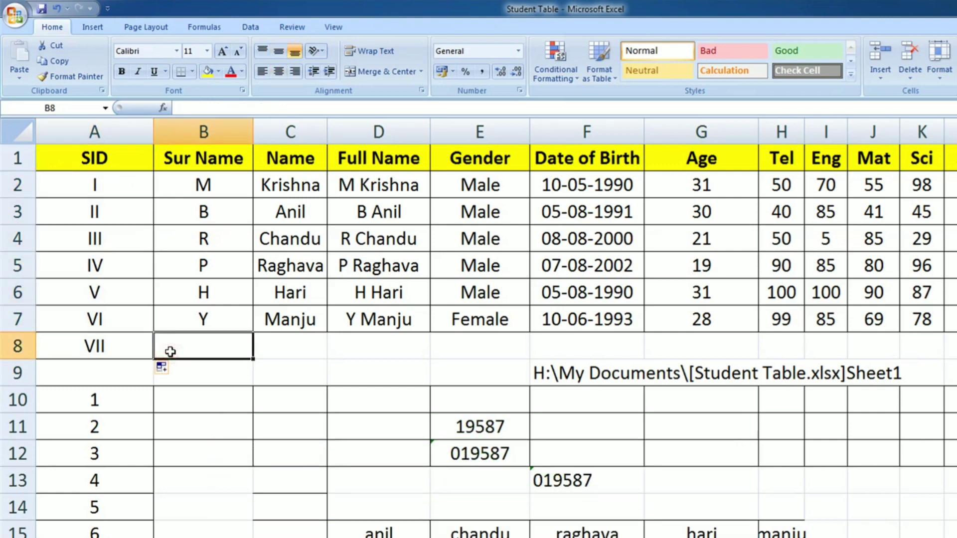